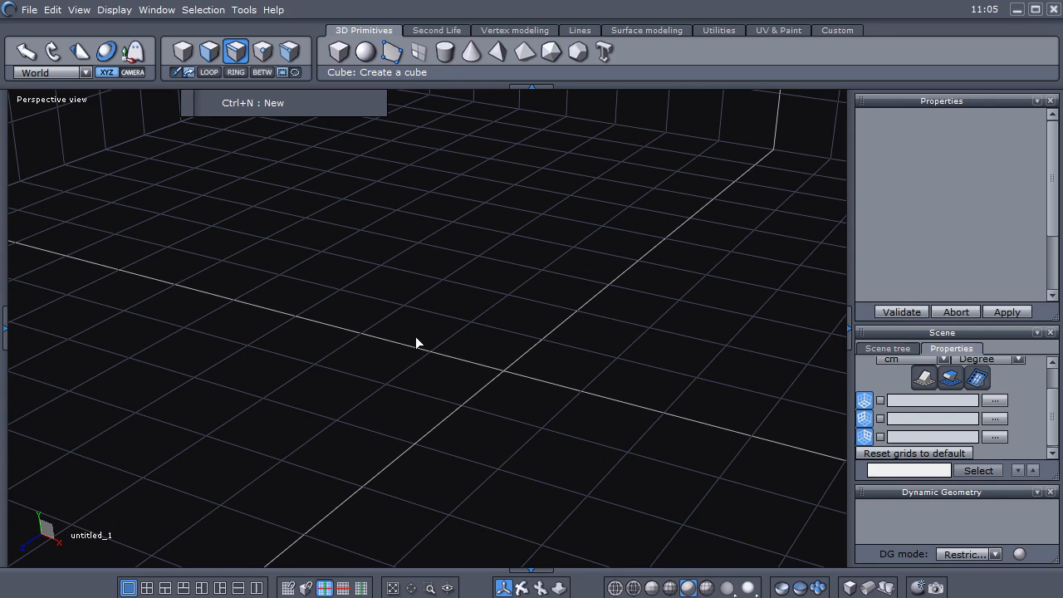
Create a cube about 24.2 cm on each side, standing on the grid at the world origin
mouse_move(416, 336)
middle_down()
mouse_move(408, 320)
mouse_move(412, 349)
mouse_move(401, 343)
middle_up()
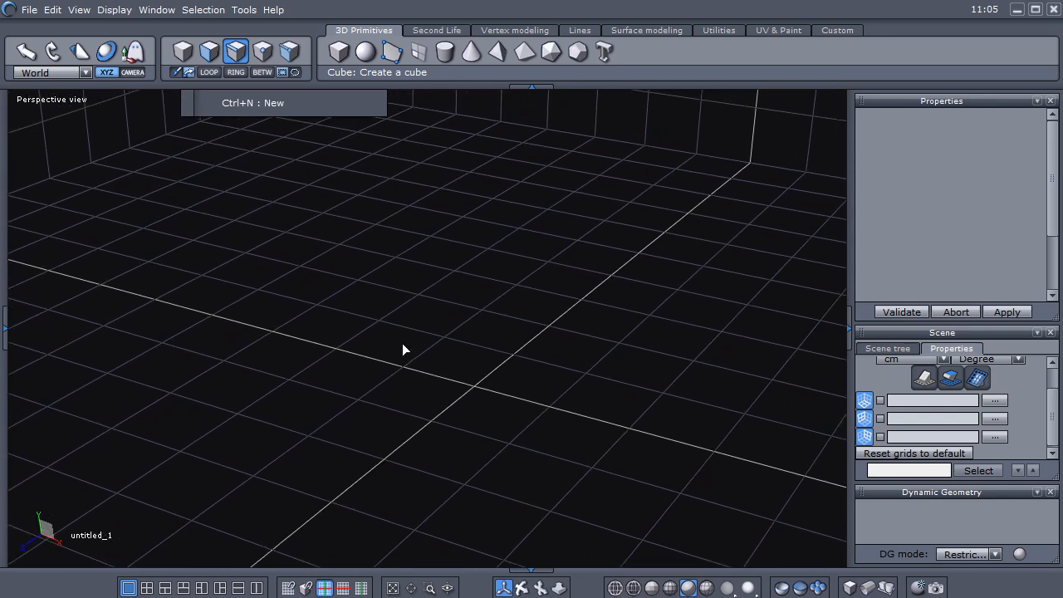
middle_drag(377, 307, 382, 313)
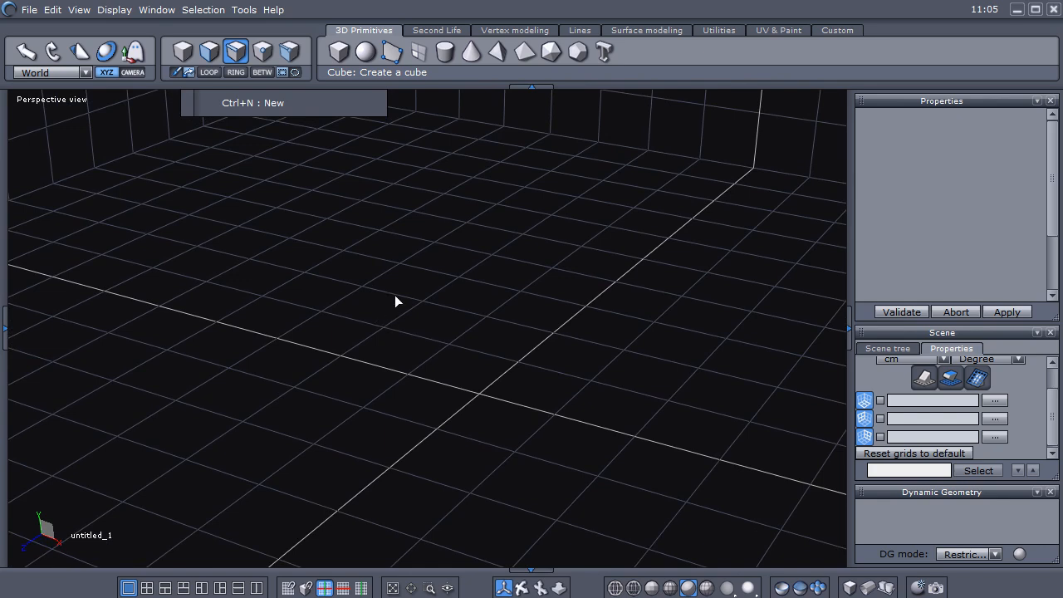
middle_drag(385, 303, 398, 284)
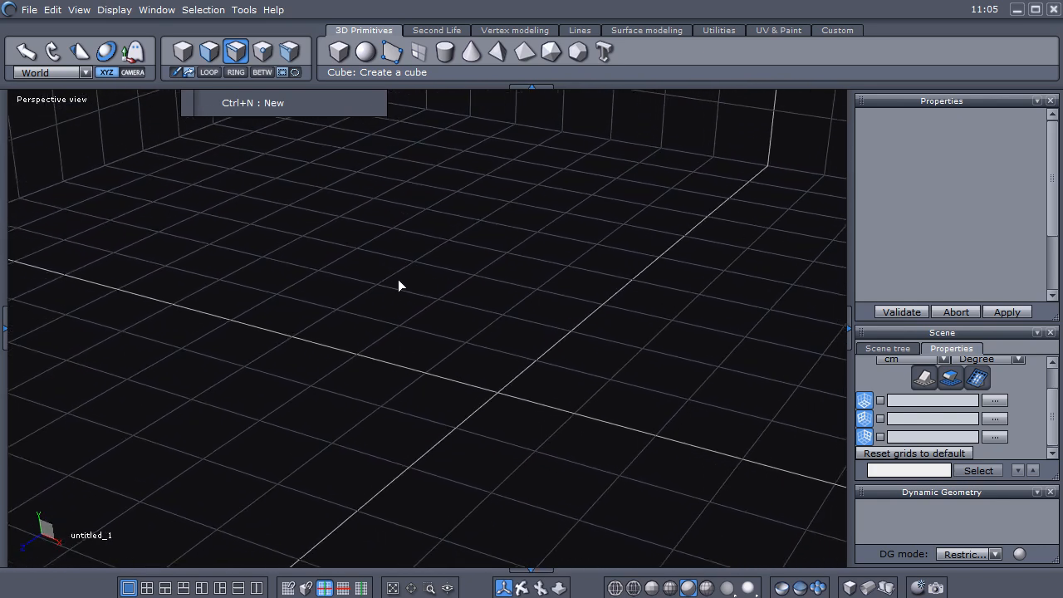
click(340, 52)
click(509, 396)
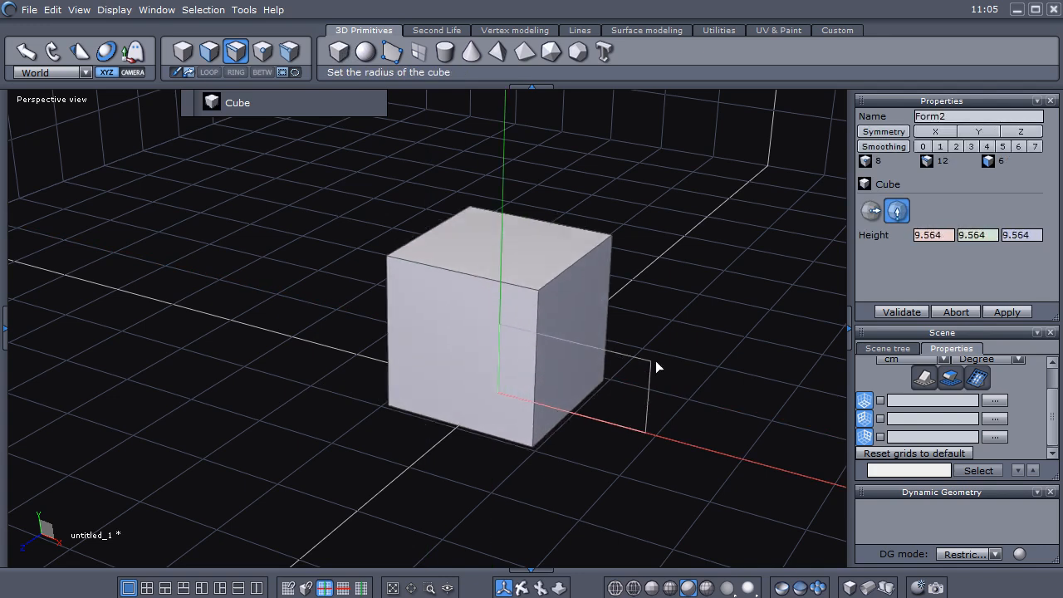
middle_drag(805, 252, 671, 301)
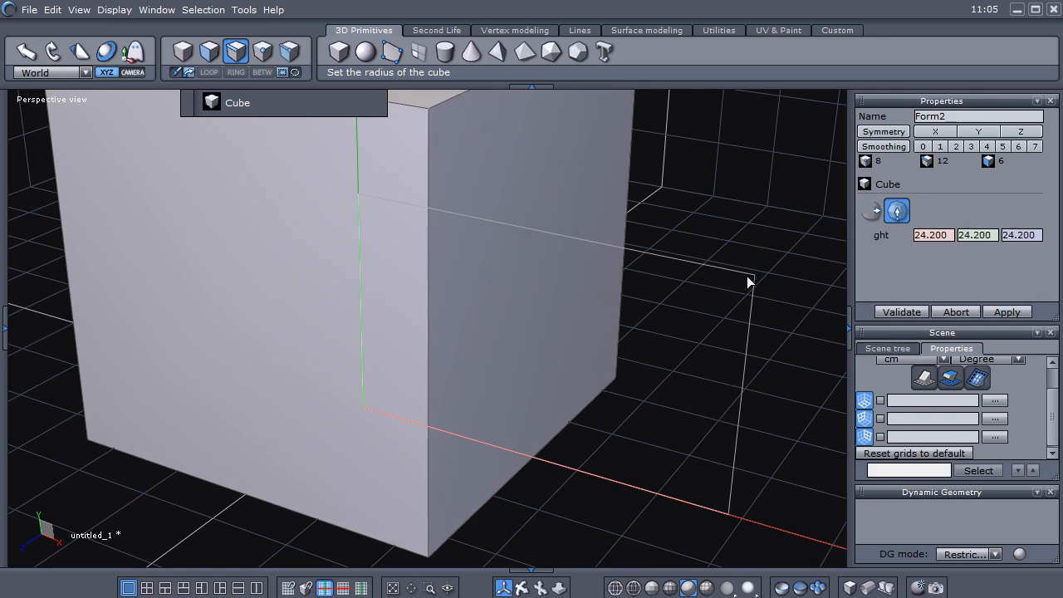
click(755, 275)
scroll(689, 318, down, 3)
alt+drag(677, 324, 525, 331)
scroll(525, 330, up, 3)
scroll(525, 334, down, 2)
middle_drag(525, 336, 544, 382)
scroll(548, 389, down, 3)
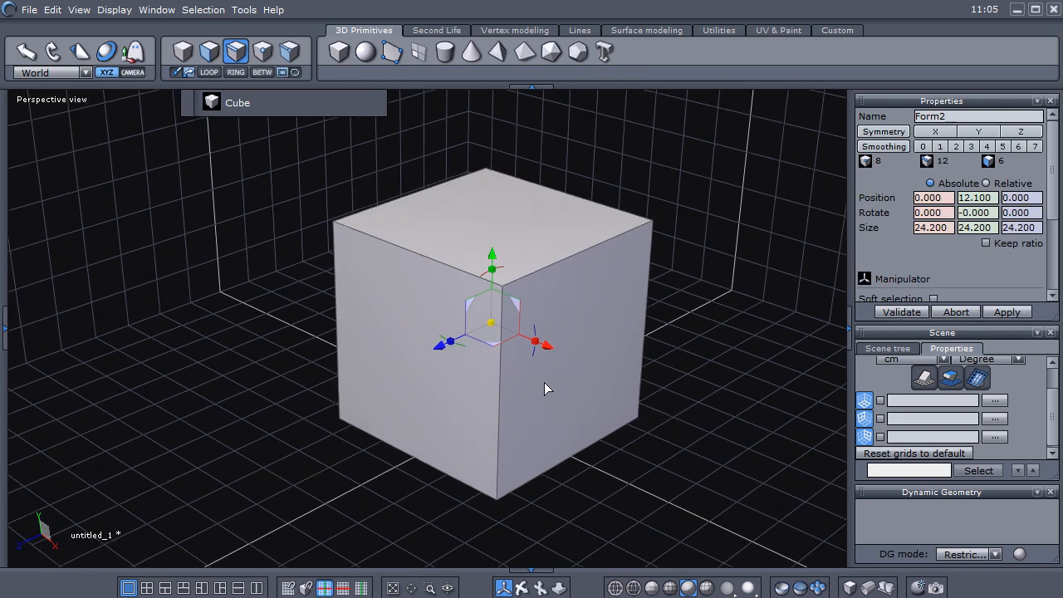
Enable face selection mode and select all faces of the cube
right_click(661, 418)
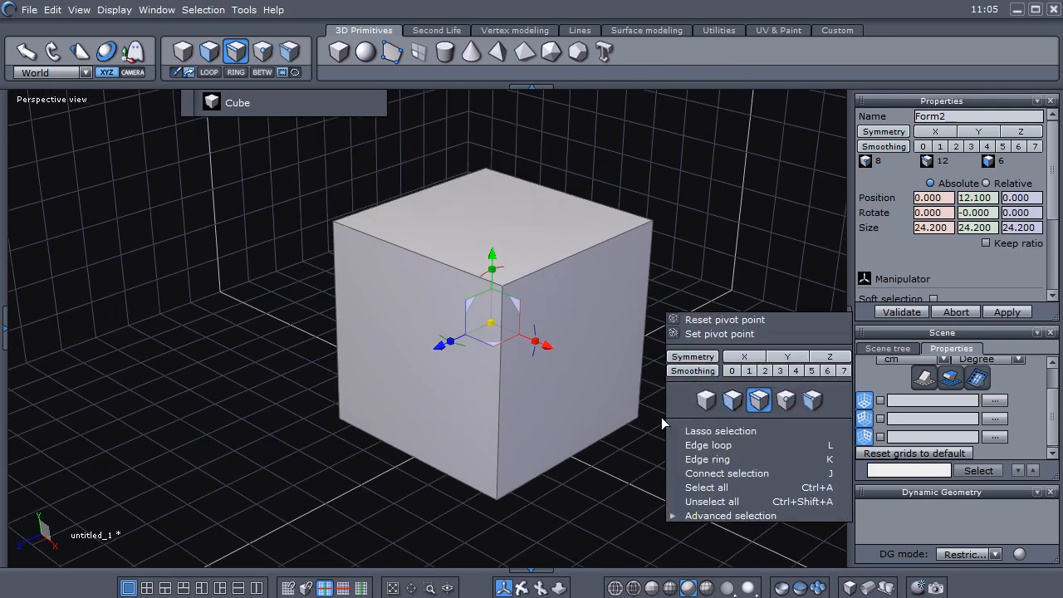
click(732, 400)
middle_drag(733, 404, 700, 393)
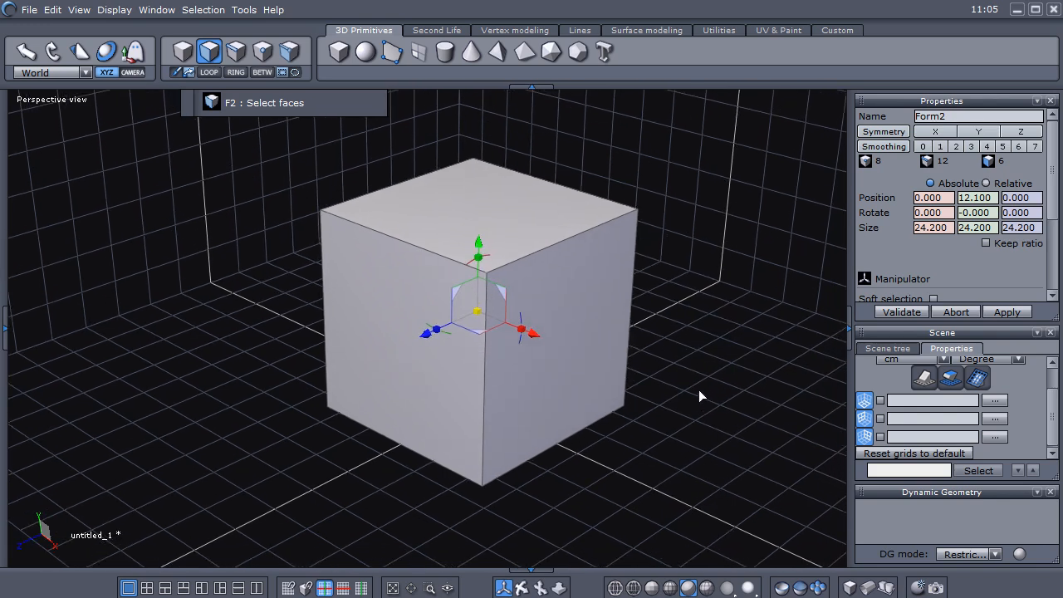
key(ctrl+a)
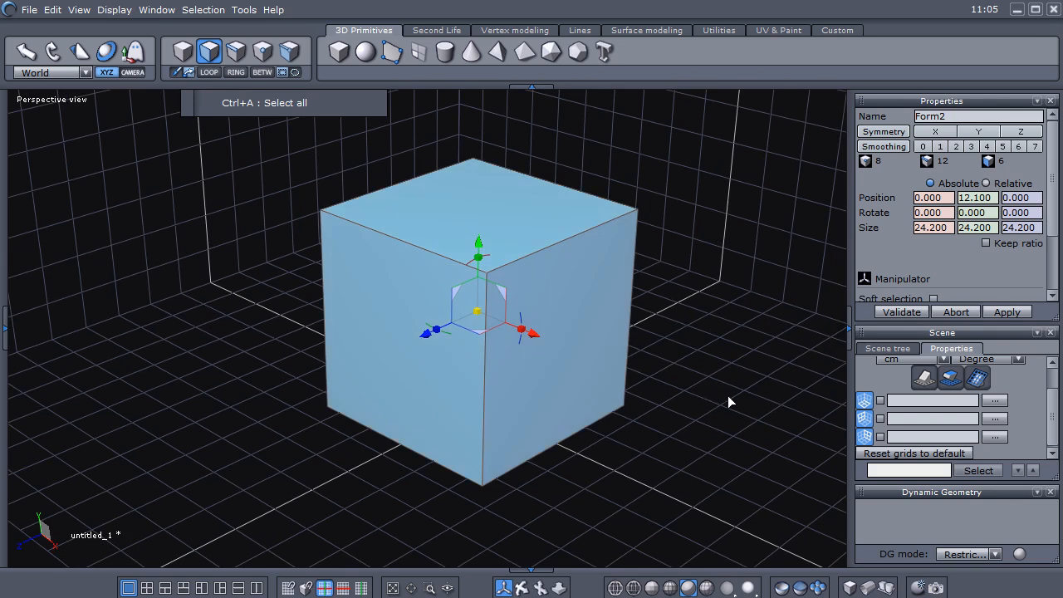
Try Extrude Surface on all selected faces of the cube, and clear the face selection
click(446, 31)
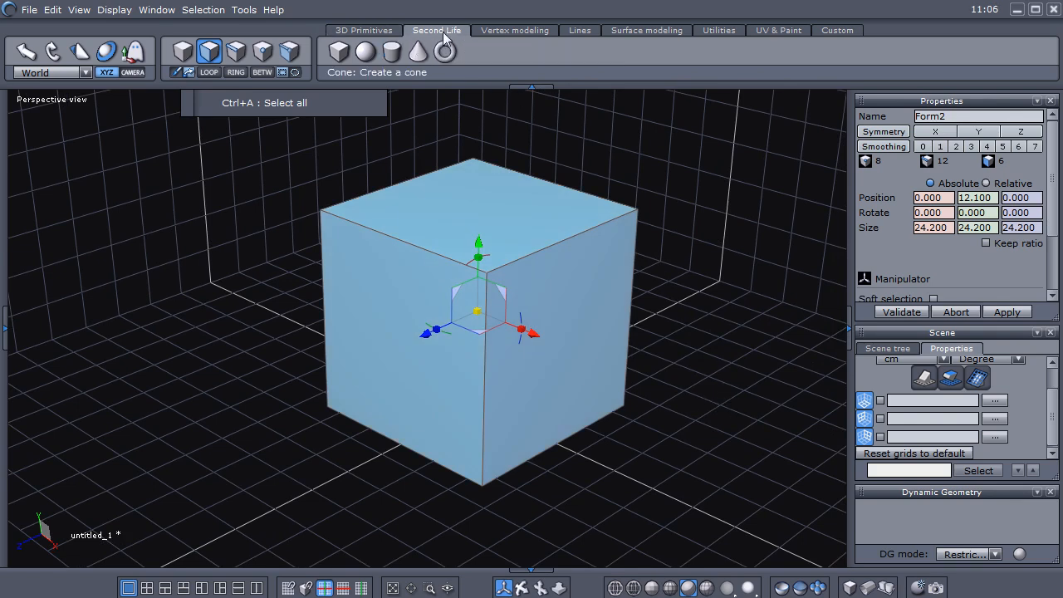
click(510, 32)
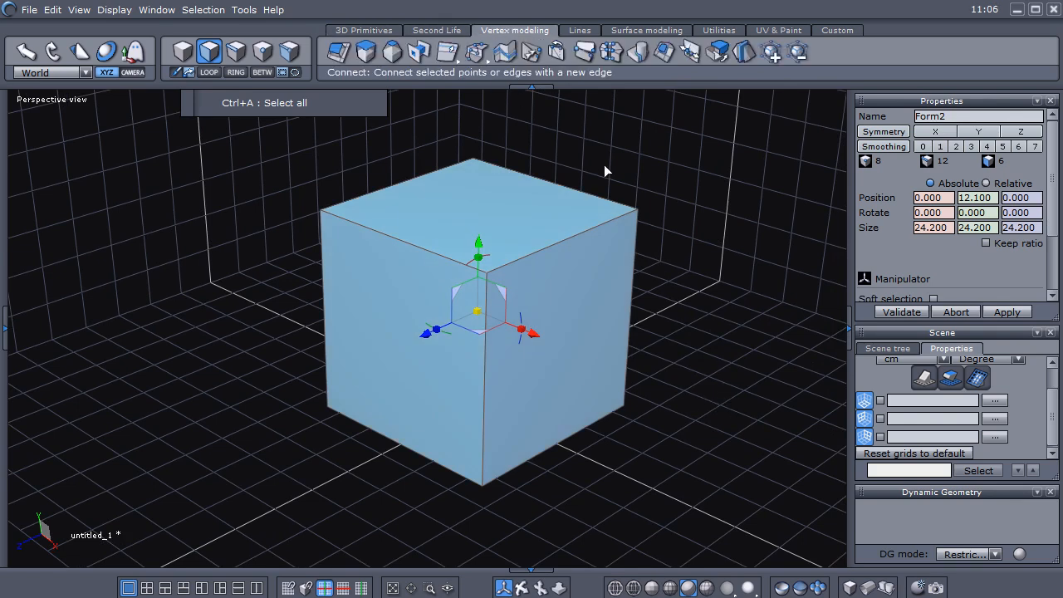
click(392, 51)
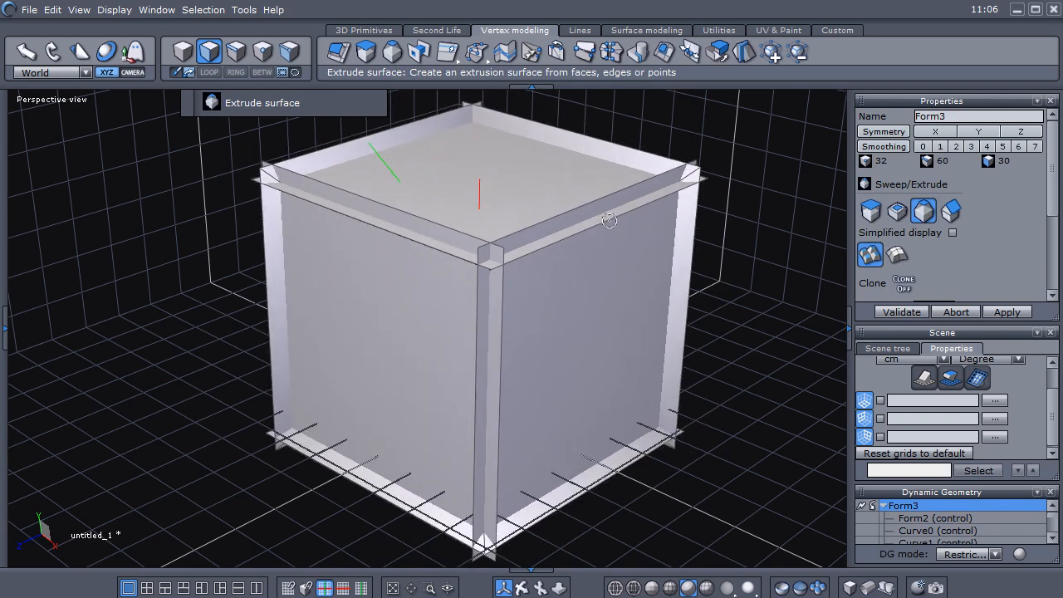
key(Escape)
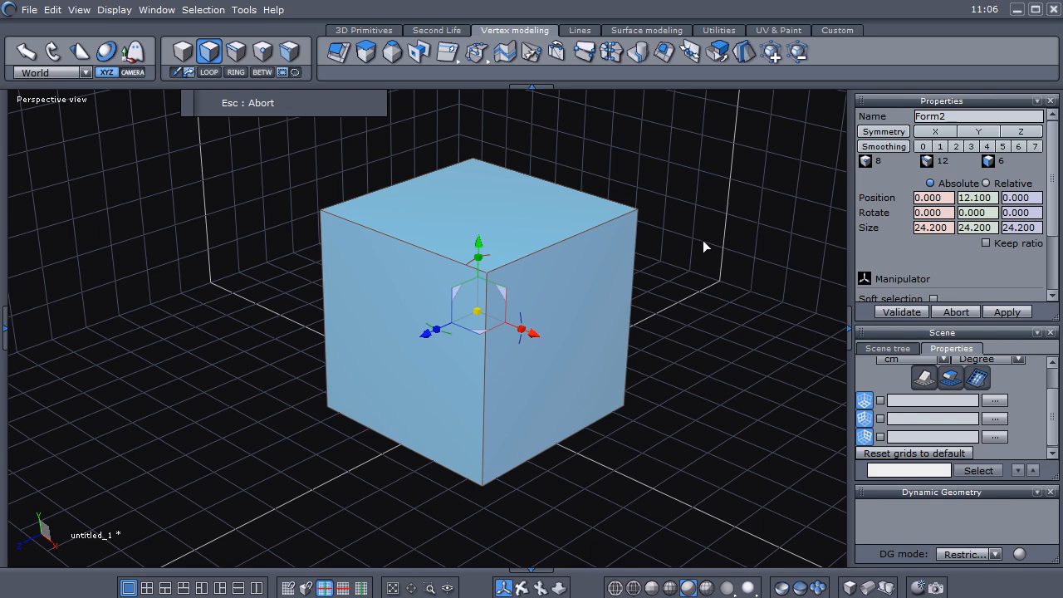
click(704, 183)
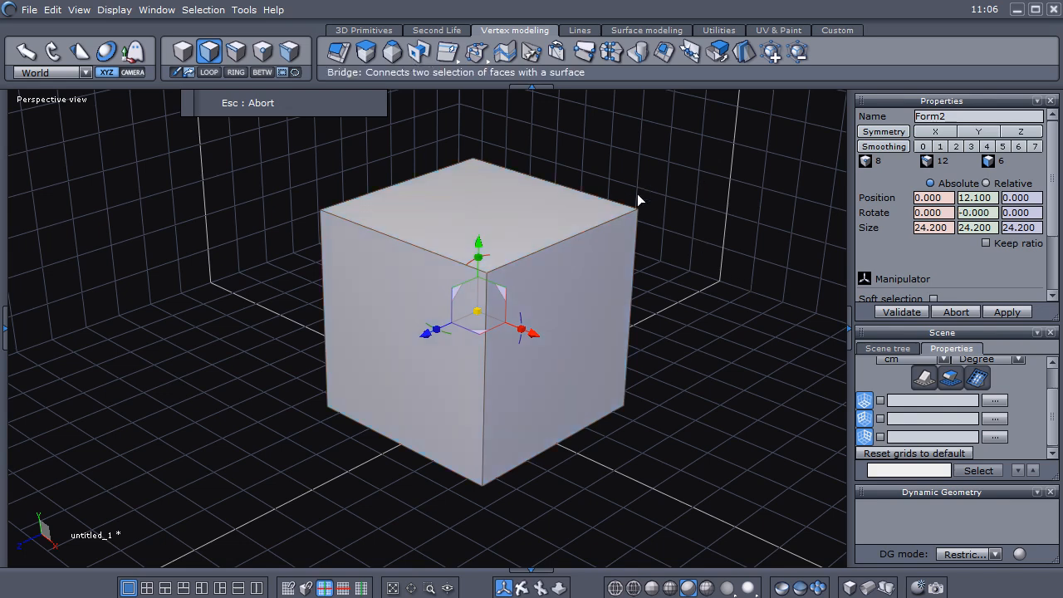
Try Extrude Surface on the cube with no faces selected beforehand
click(393, 53)
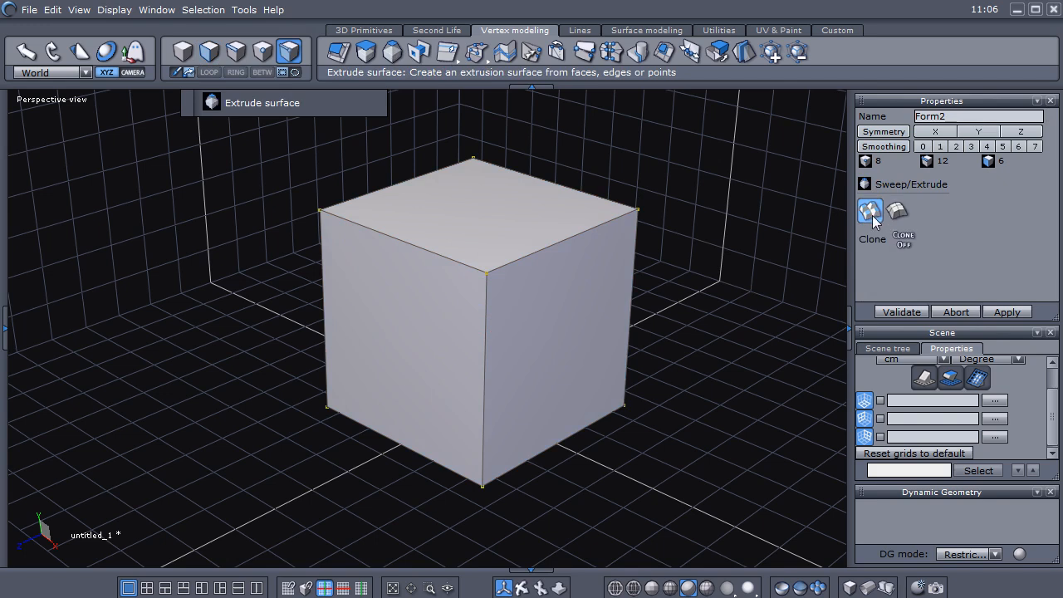
mouse_move(864, 179)
mouse_down()
mouse_move(840, 217)
mouse_move(881, 208)
mouse_move(865, 179)
mouse_up()
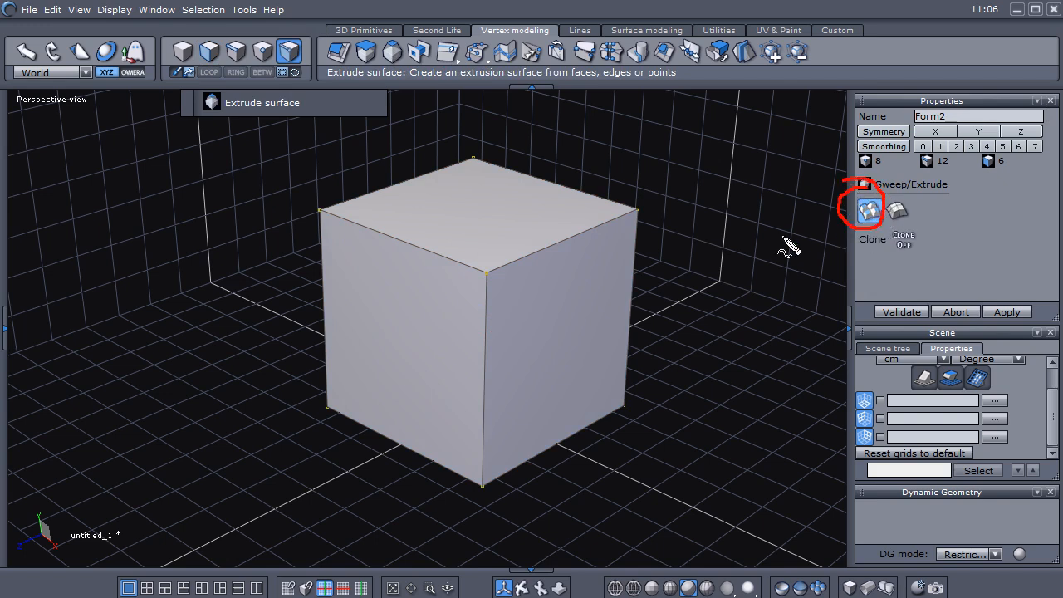
key(Escape)
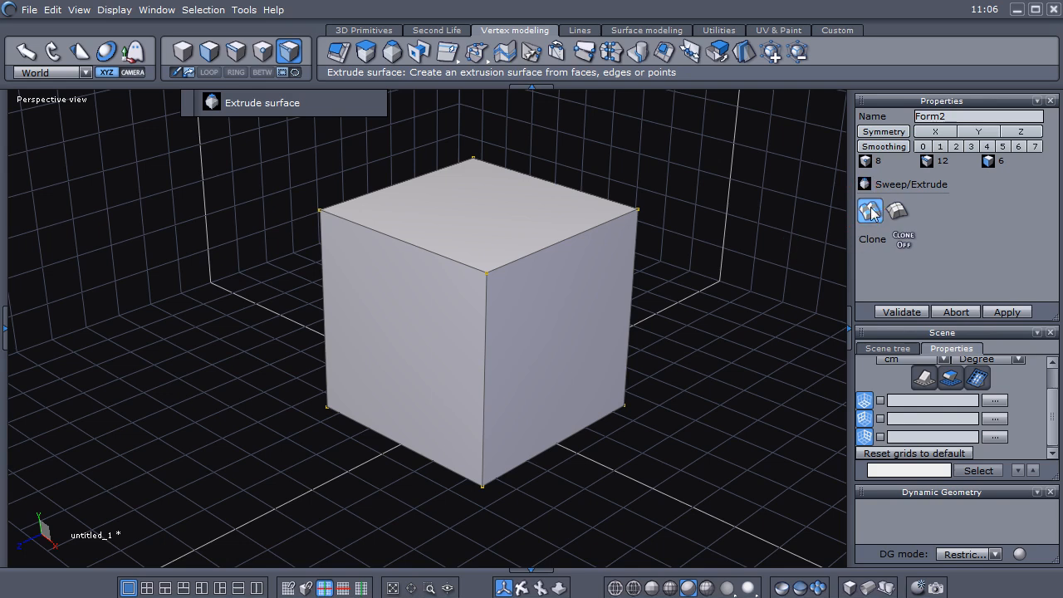
click(780, 244)
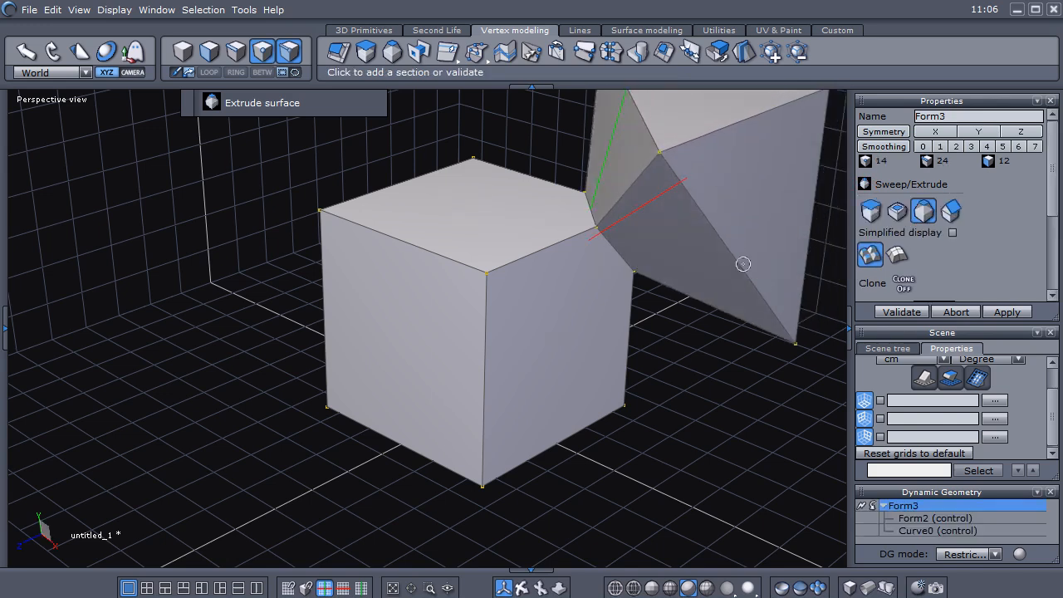
key(Escape)
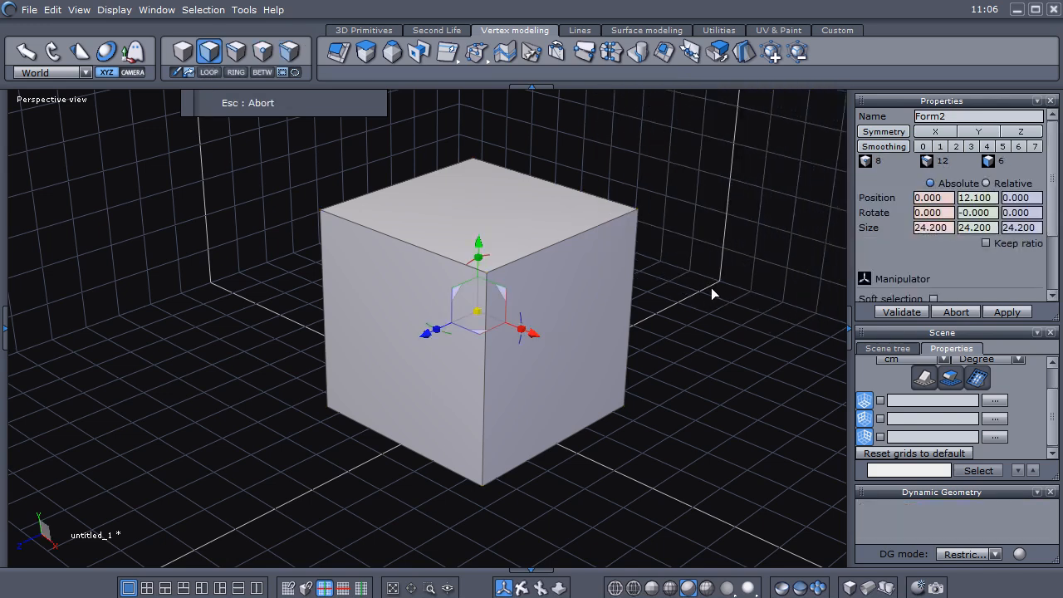
middle_drag(686, 208, 679, 221)
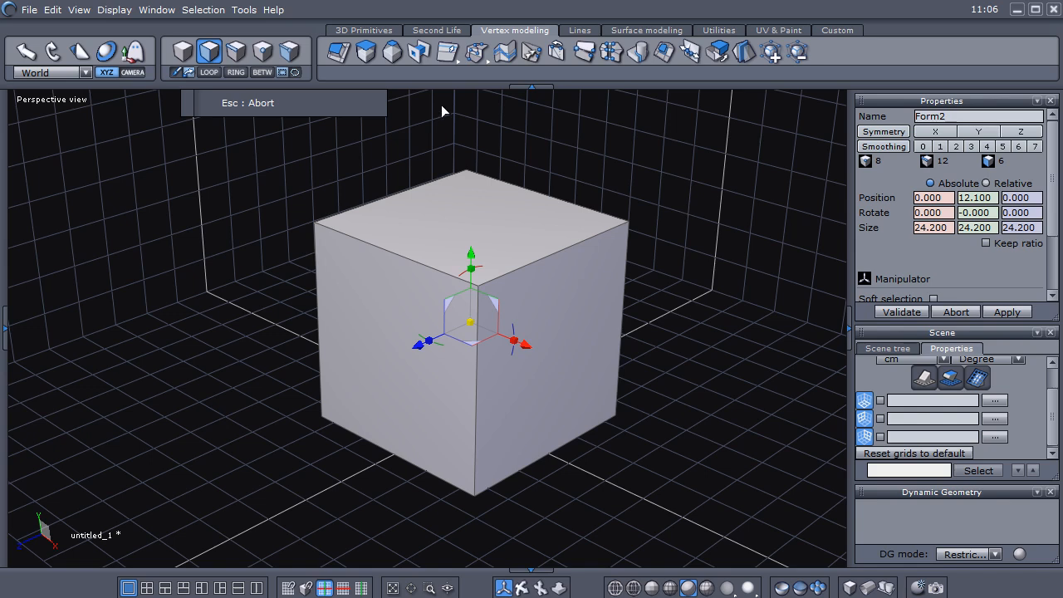
click(392, 51)
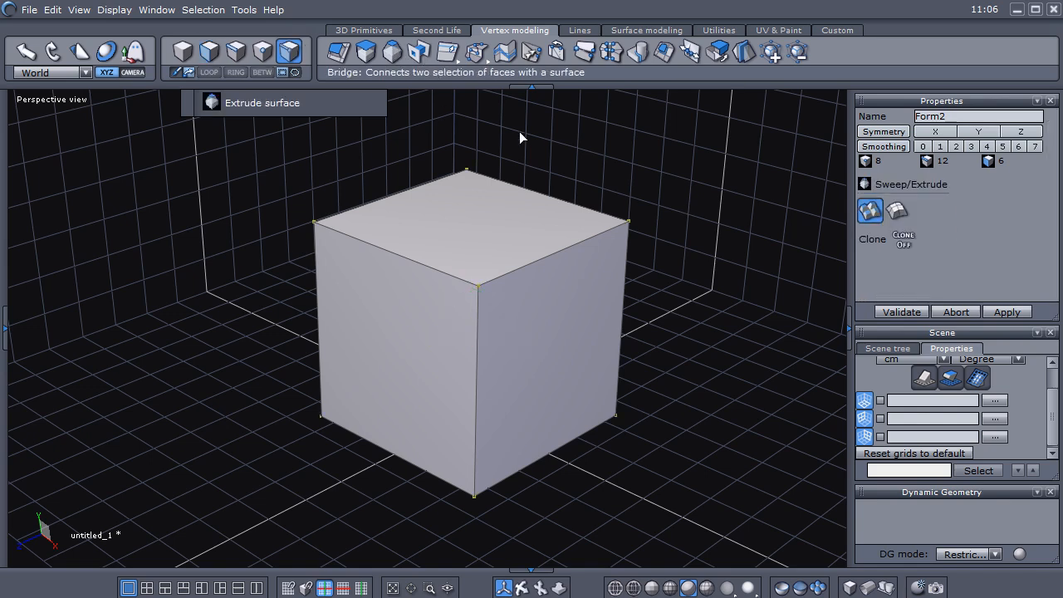
click(884, 312)
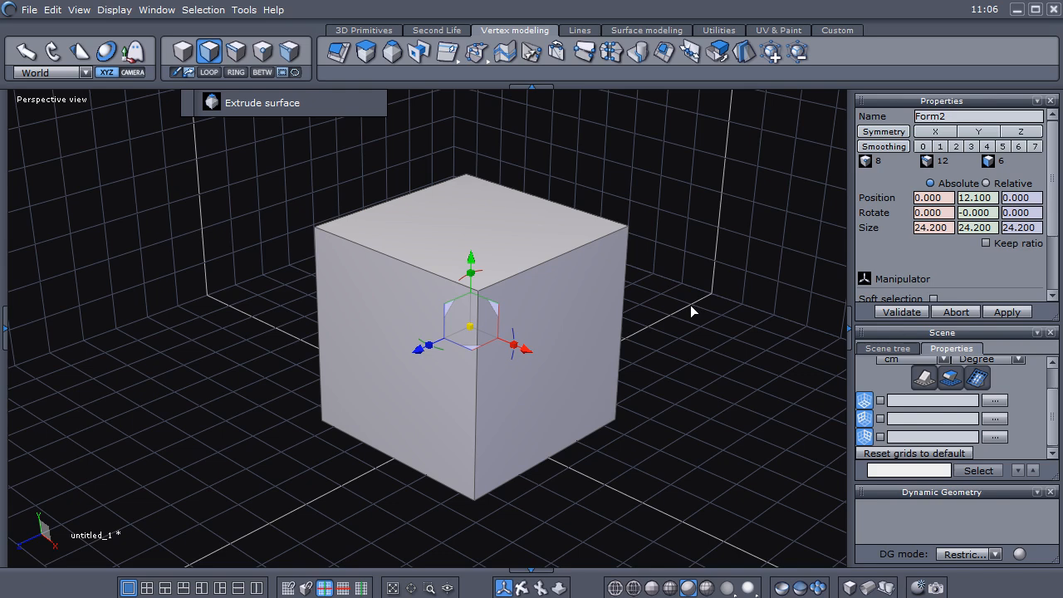
Select all faces of the cube and inset them with Extrude Surface, leaving a narrow border around every face
key(ctrl+a)
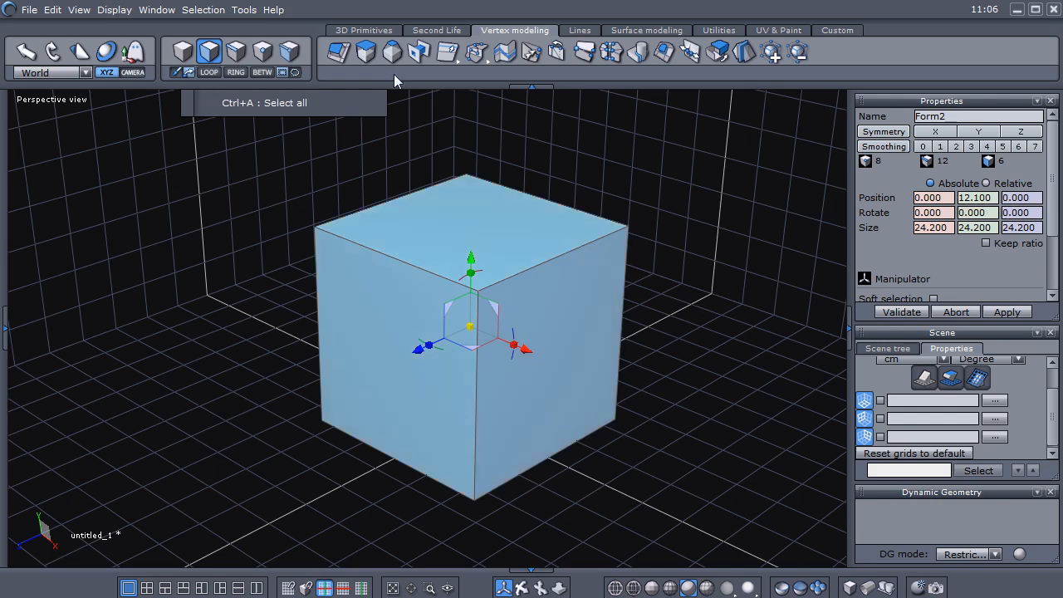
click(418, 51)
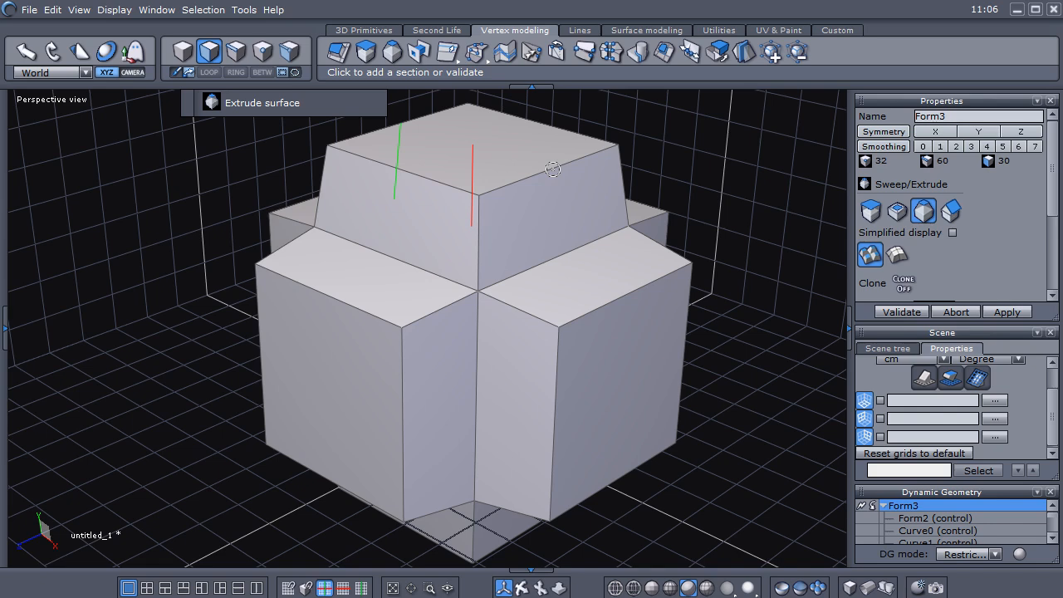
key(ctrl+shift)
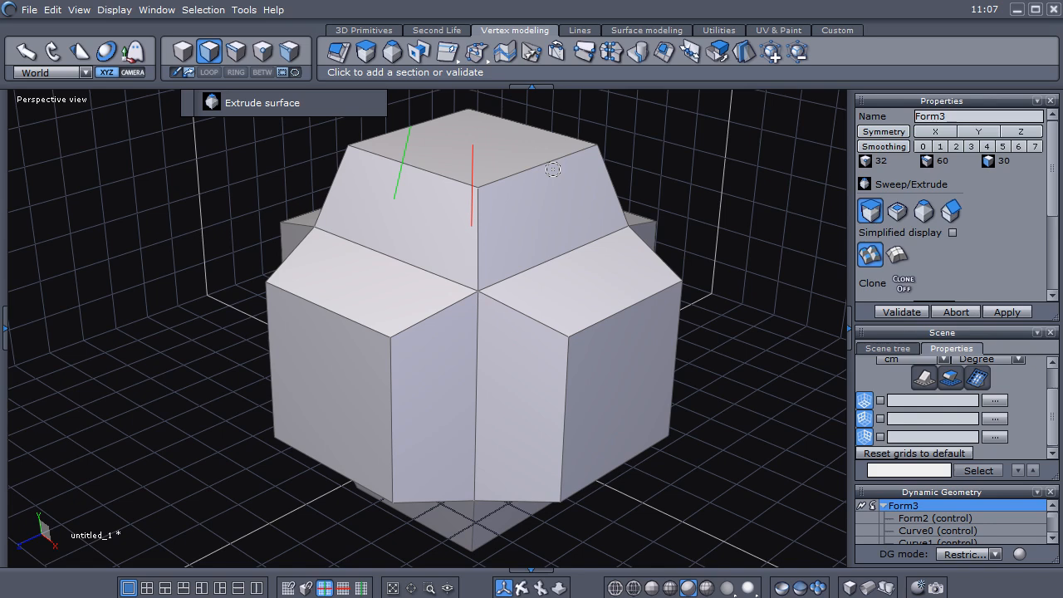
key(ctrl)
key(shift)
key(ctrl+shift)
key(ctrl)
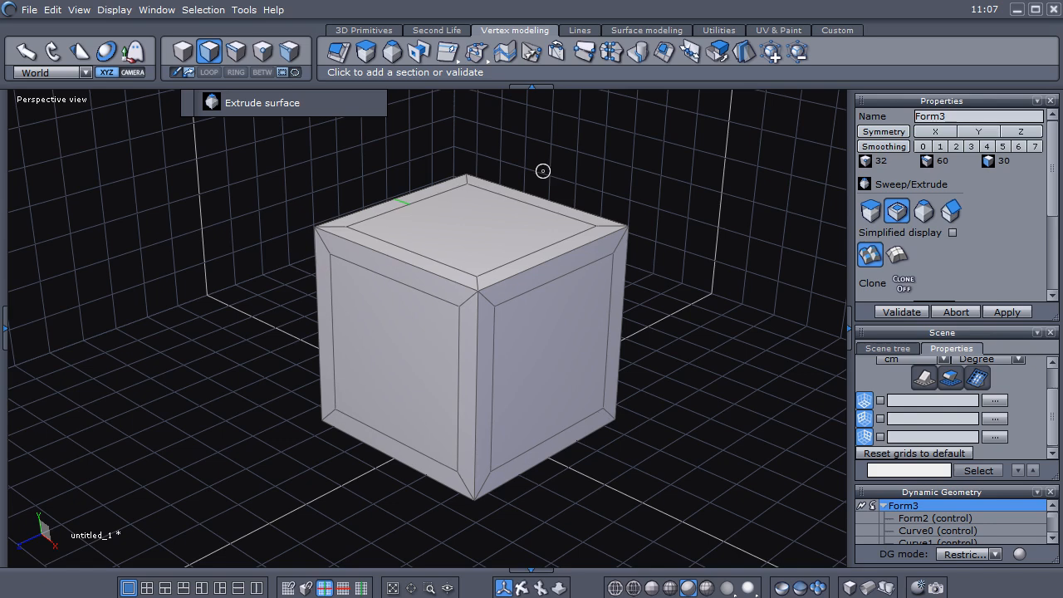
scroll(544, 171, up, 2)
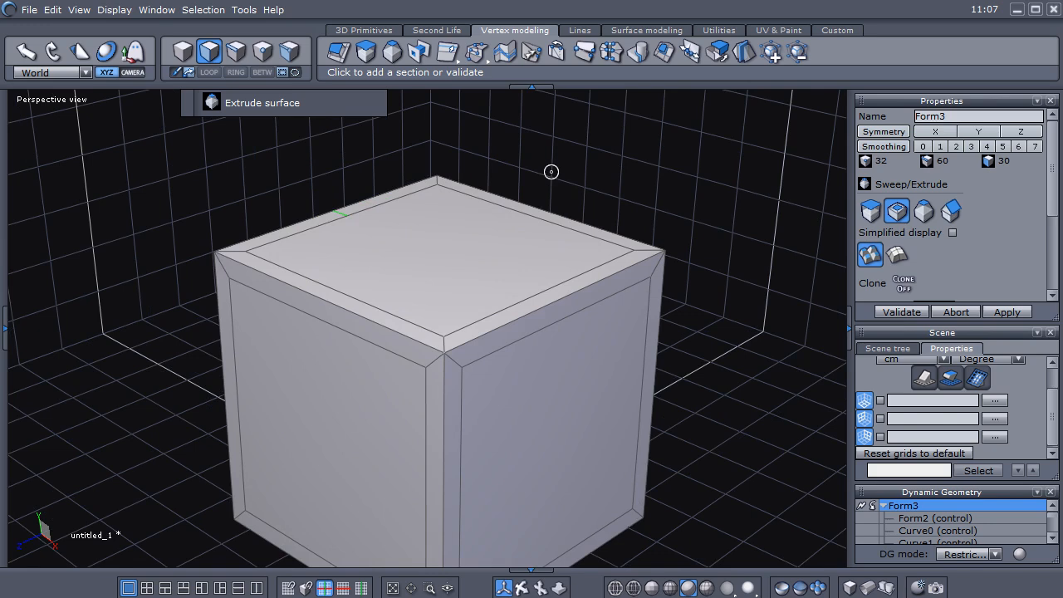
click(551, 172)
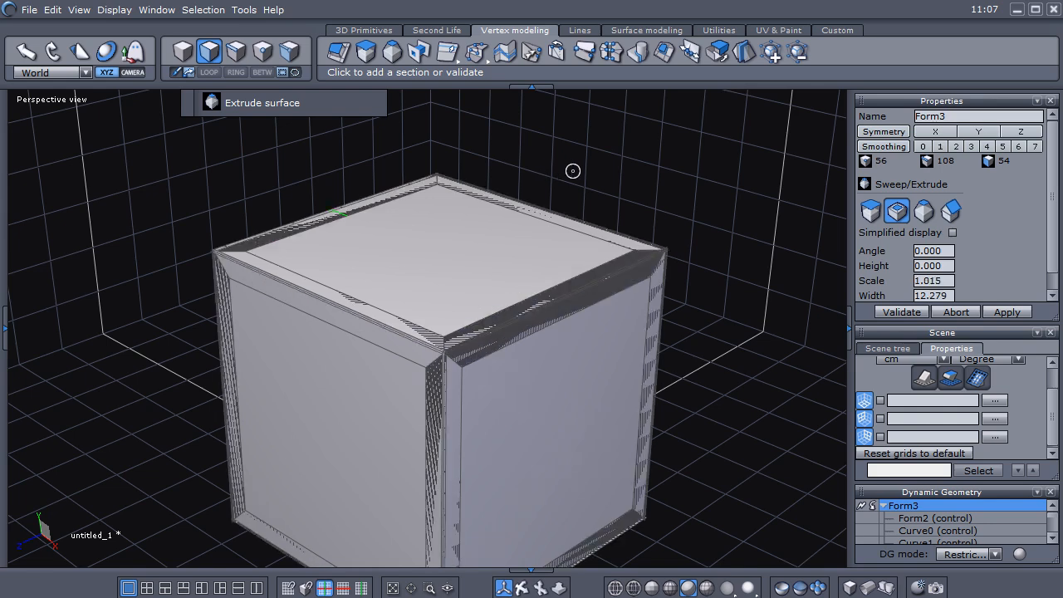
Extrude the inset faces inward by about 0.75 cm to form recessed panels and validate the extrusion
key(ctrl)
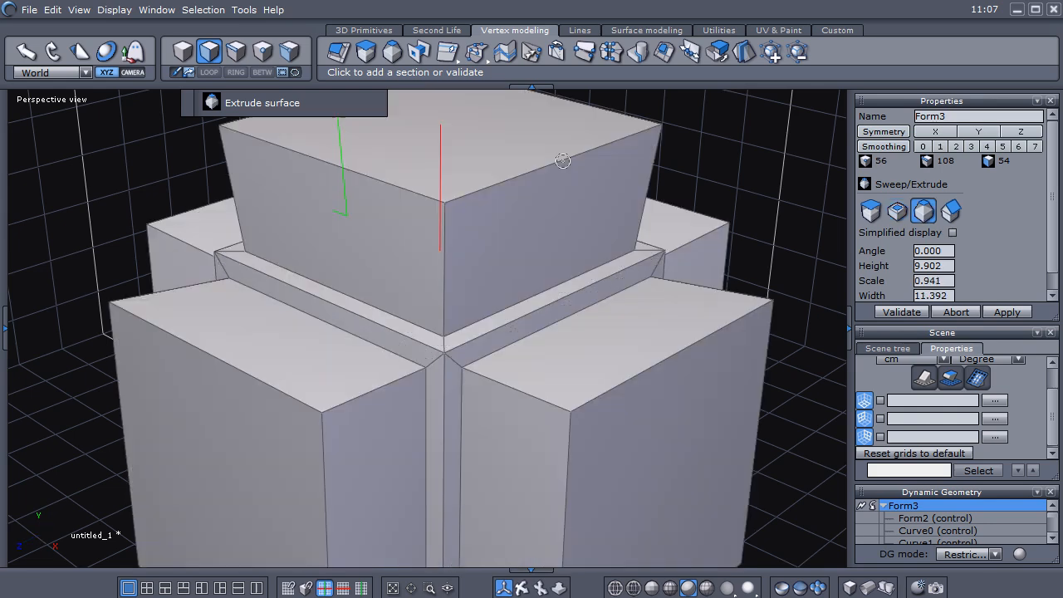
key(ctrl)
key(ctrl)
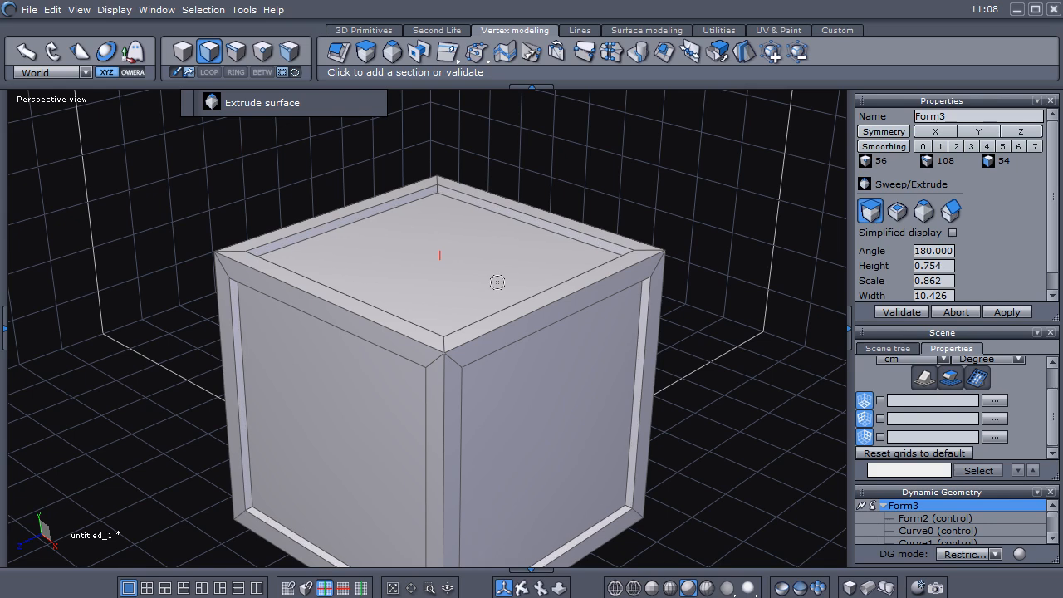
click(497, 283)
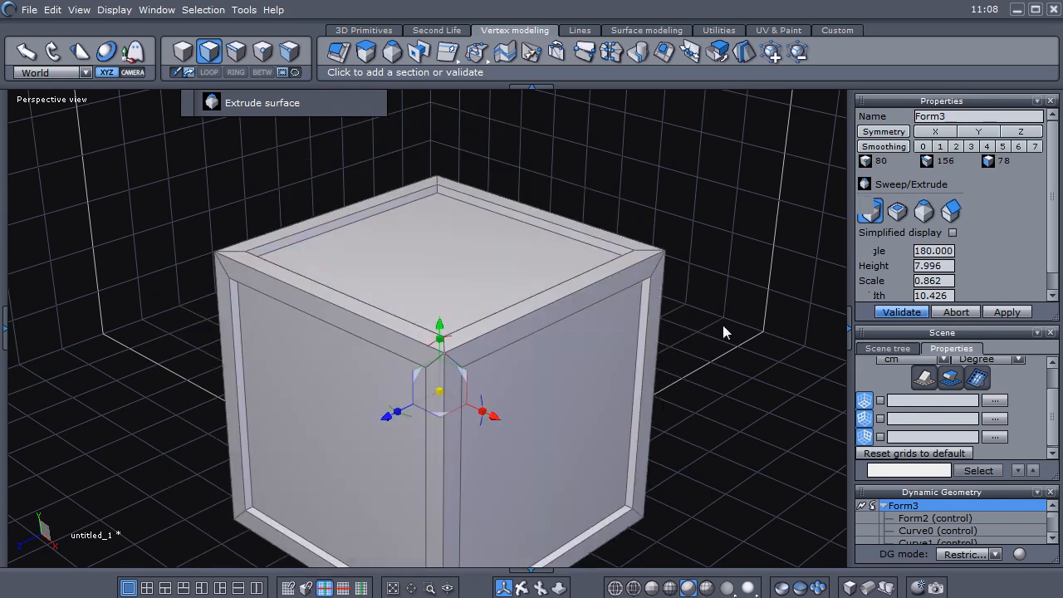
click(638, 321)
middle_drag(637, 320, 600, 347)
scroll(565, 302, up, 3)
scroll(566, 284, down, 2)
scroll(629, 357, up, 4)
scroll(607, 349, down, 3)
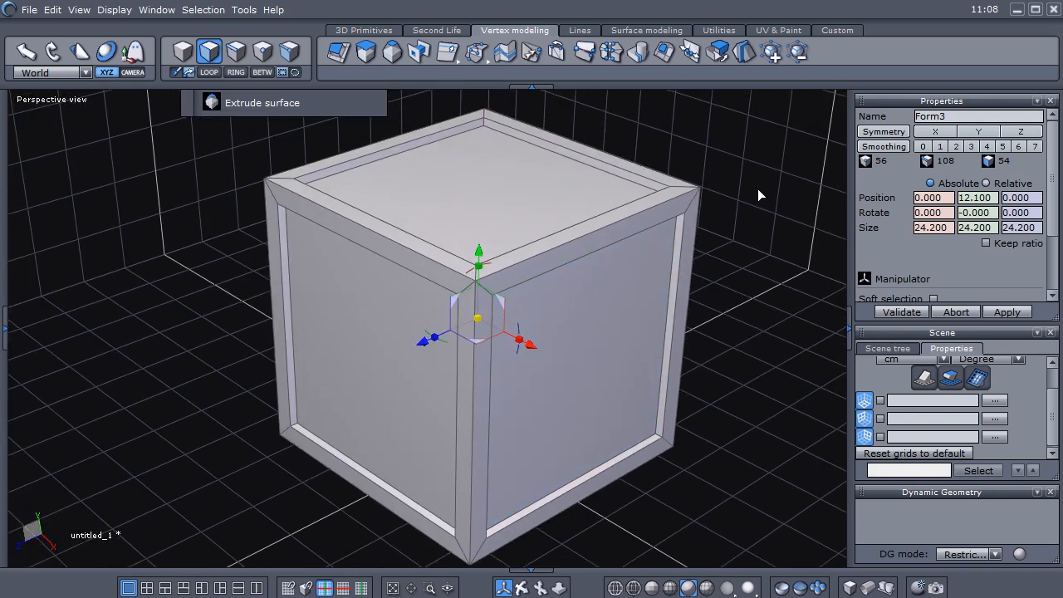
Start Unfold on the crate and enlarge the perspective view beside the UV view
click(773, 30)
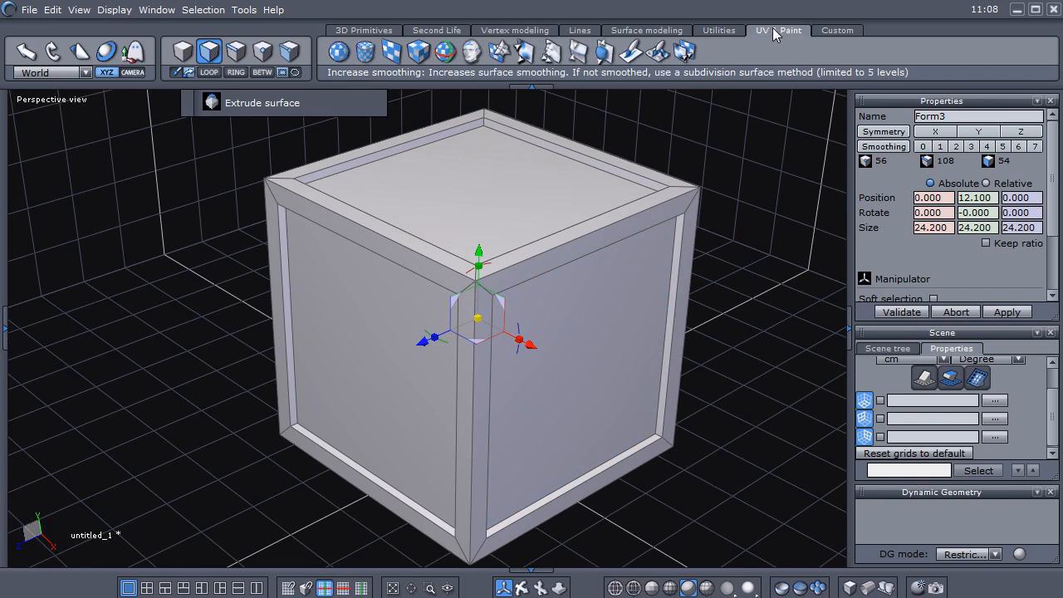
middle_drag(710, 111, 708, 114)
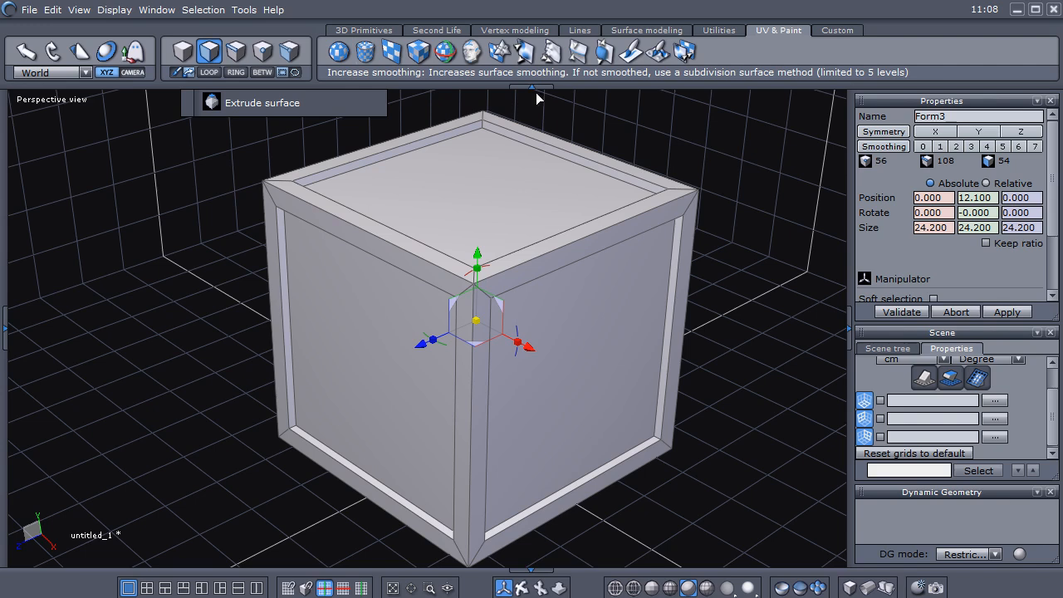
mouse_move(462, 28)
mouse_down()
mouse_move(453, 41)
mouse_move(487, 49)
mouse_move(450, 18)
mouse_up()
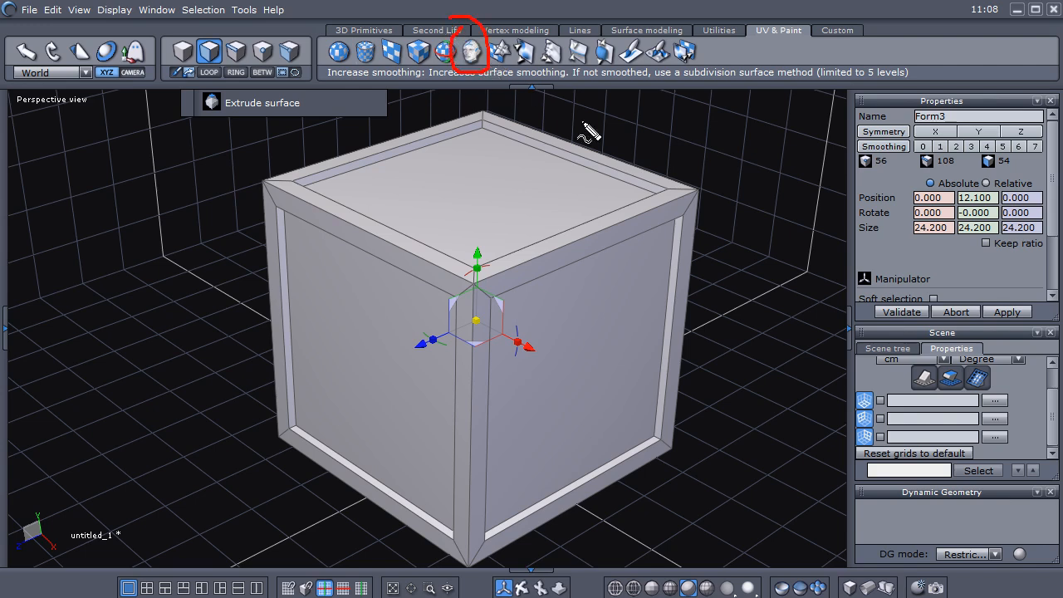
key(Escape)
mouse_move(424, 240)
middle_down()
mouse_move(437, 239)
mouse_move(416, 254)
middle_up()
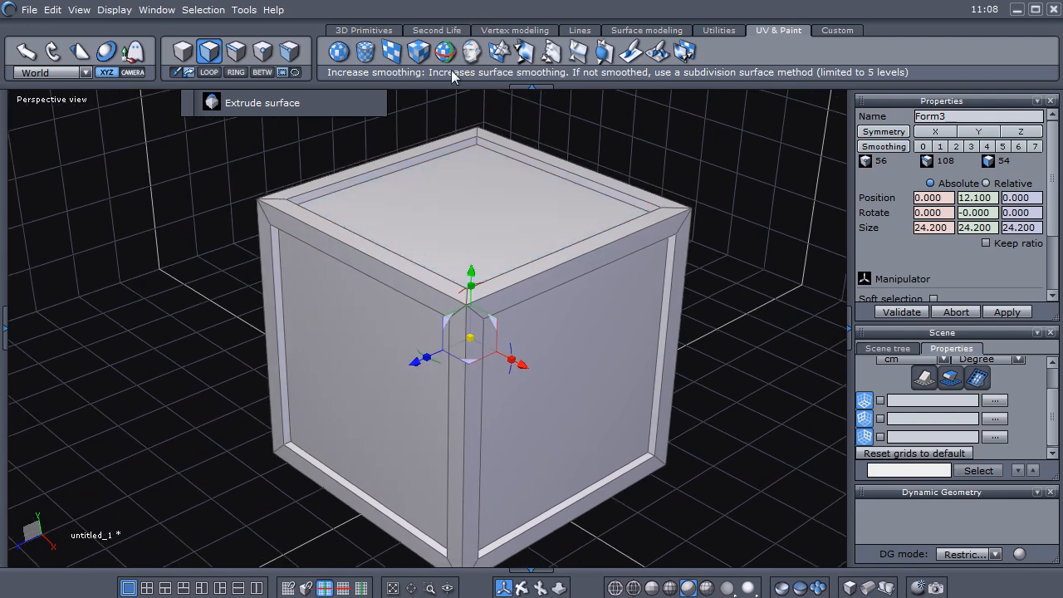
click(471, 51)
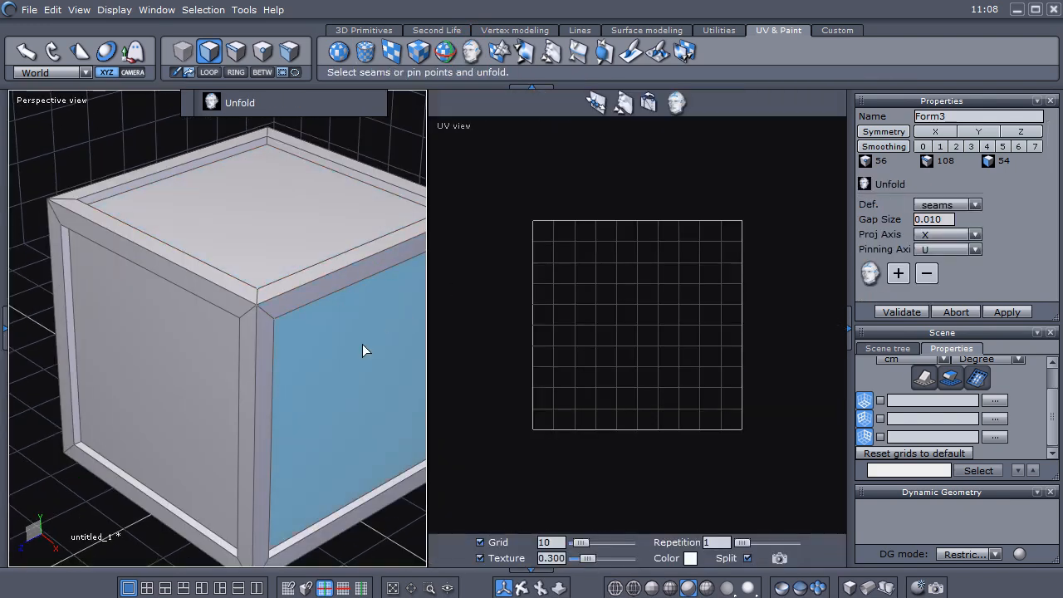
middle_drag(346, 353, 419, 354)
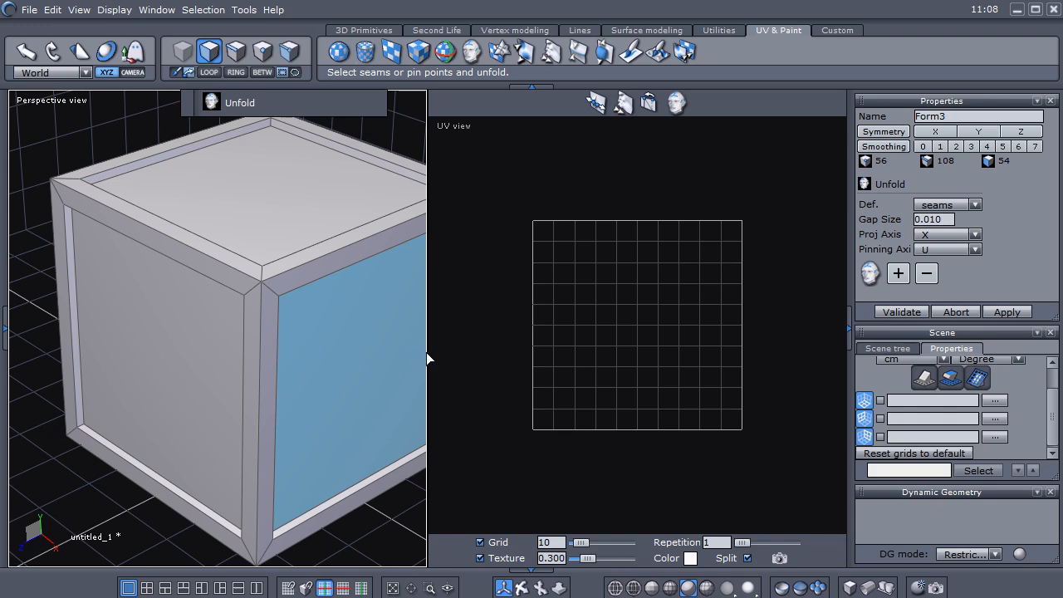
drag(427, 352, 490, 352)
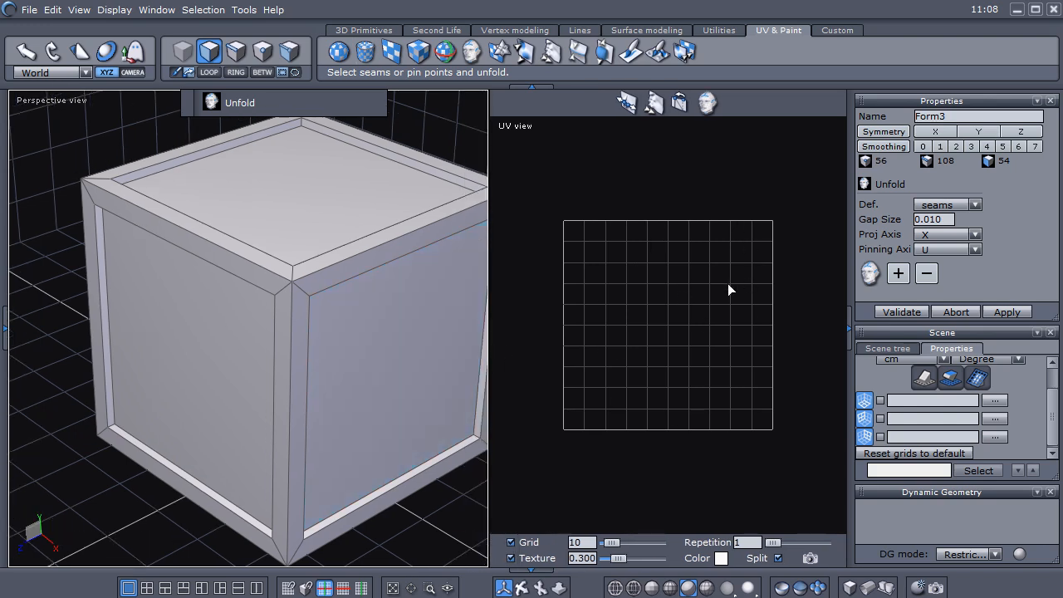
mouse_move(700, 206)
mouse_down()
mouse_move(558, 362)
mouse_move(658, 208)
mouse_up()
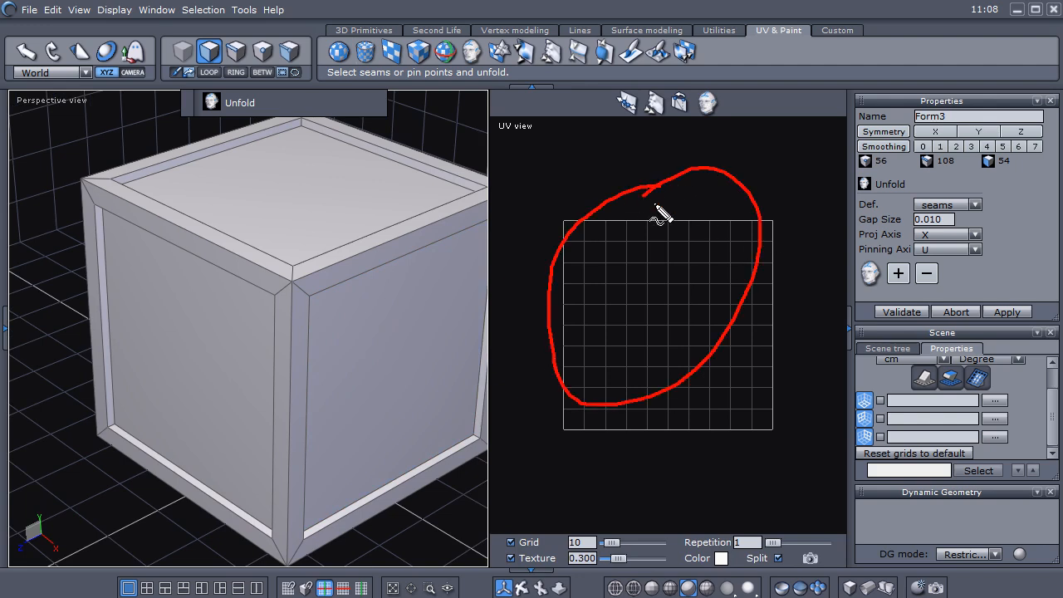
key(Escape)
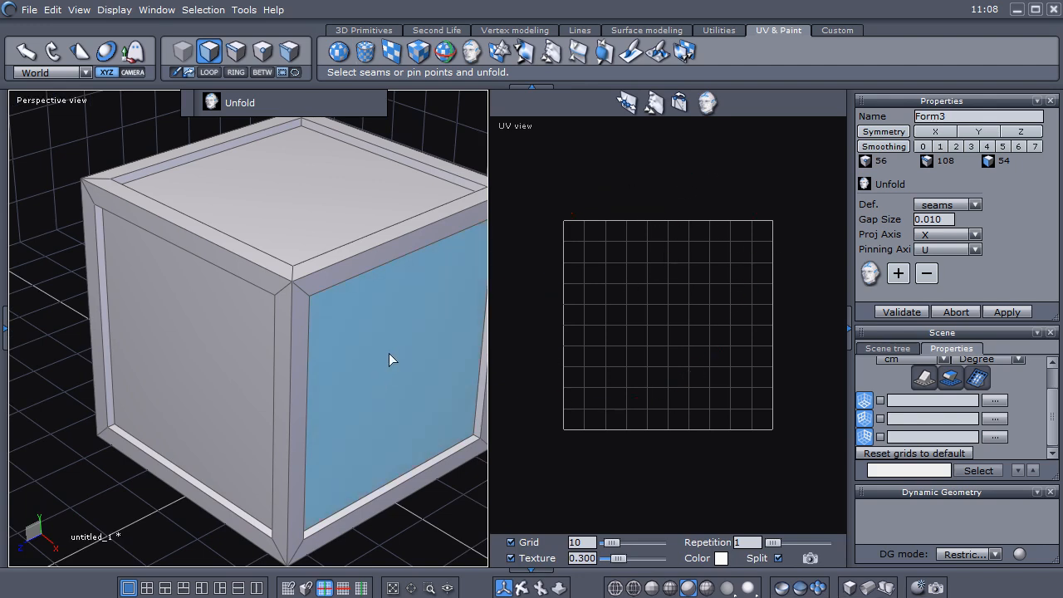
mouse_move(393, 247)
mouse_down()
mouse_move(208, 213)
mouse_move(380, 251)
mouse_up()
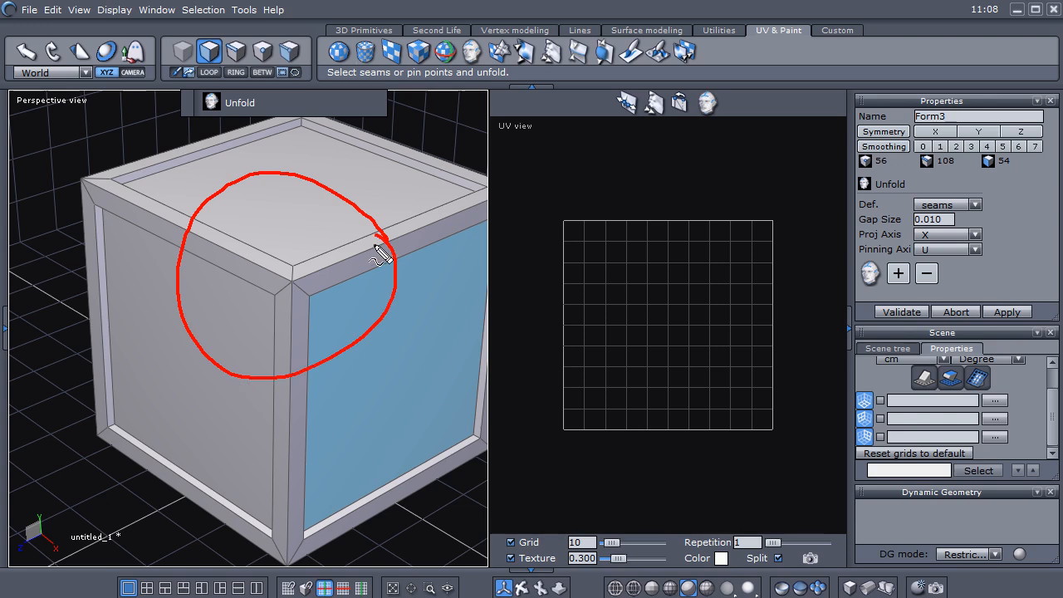
key(Escape)
mouse_move(380, 370)
middle_down()
mouse_move(394, 345)
mouse_move(374, 381)
middle_up()
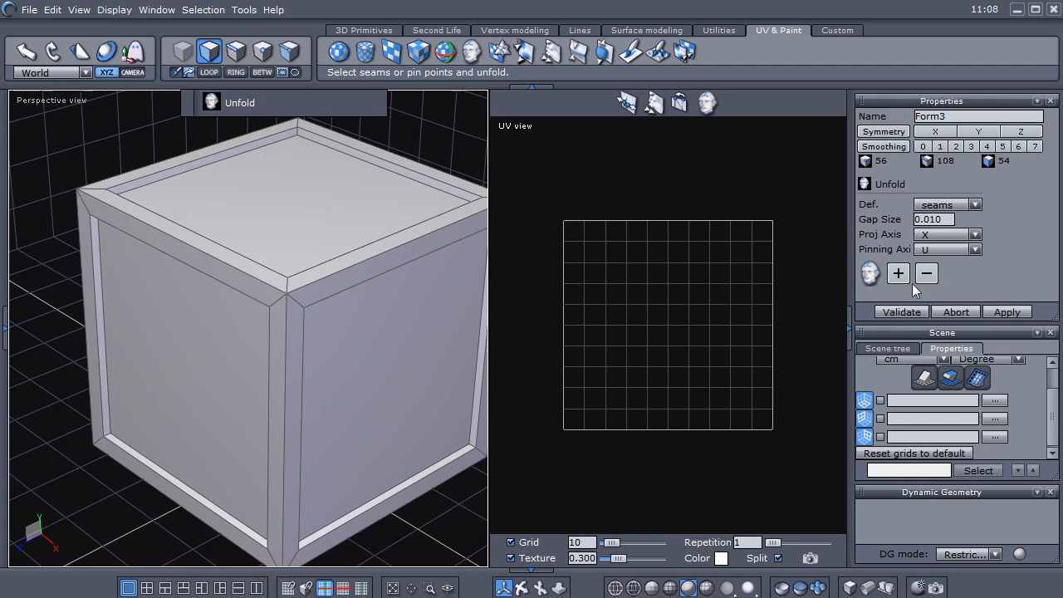
mouse_move(988, 179)
mouse_down()
mouse_move(847, 179)
mouse_move(1003, 216)
mouse_up()
key(Escape)
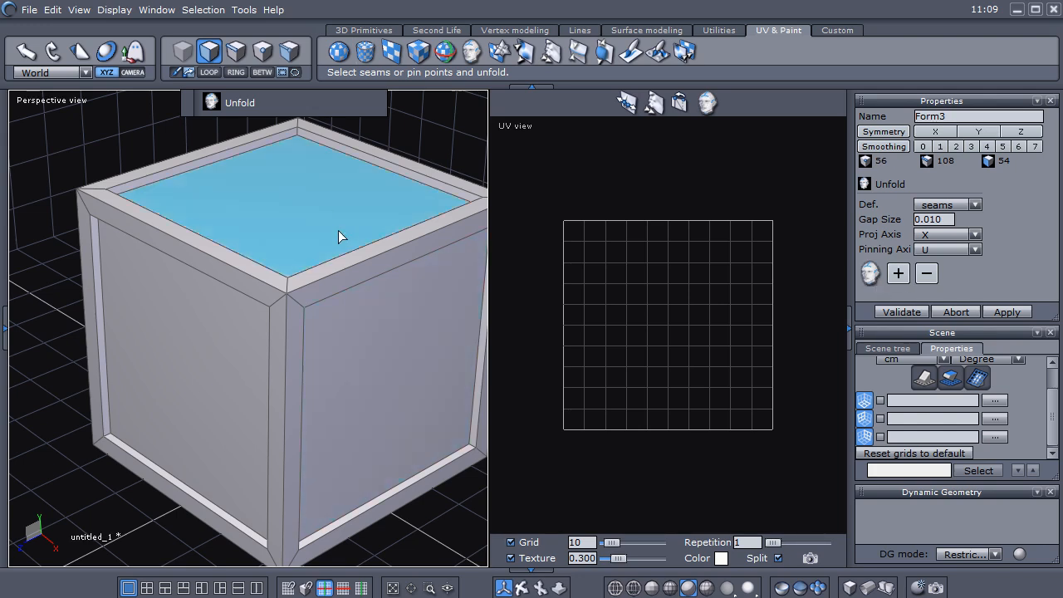
Select three of the crate's top outer edges, the near vertical corner edge and the adjacent left vertical corner edge
click(236, 52)
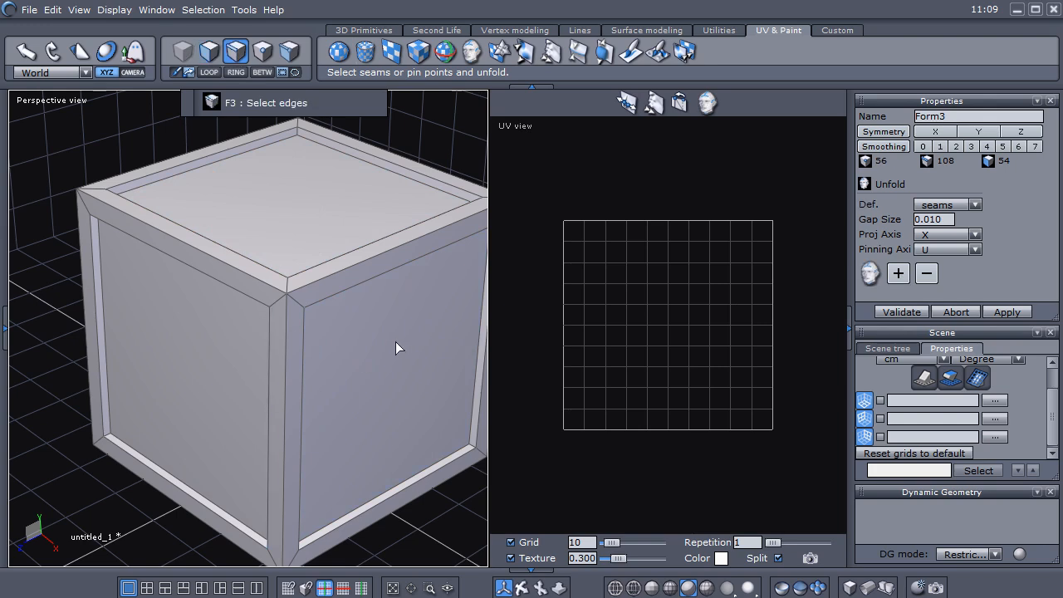
middle_drag(398, 342, 375, 339)
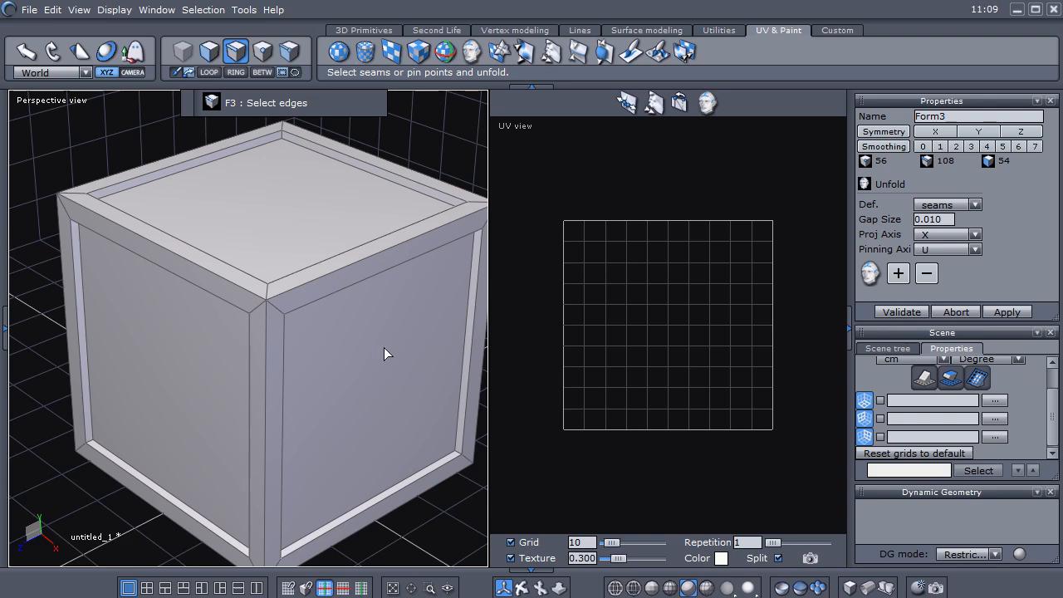
middle_drag(384, 347, 379, 330)
middle_drag(400, 292, 381, 301)
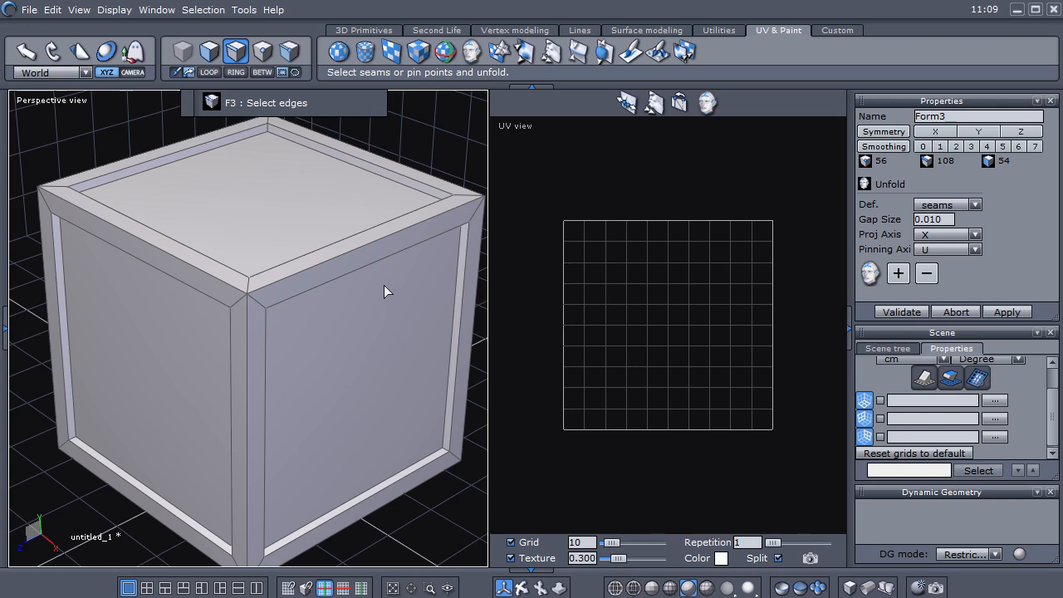
middle_drag(380, 284, 378, 296)
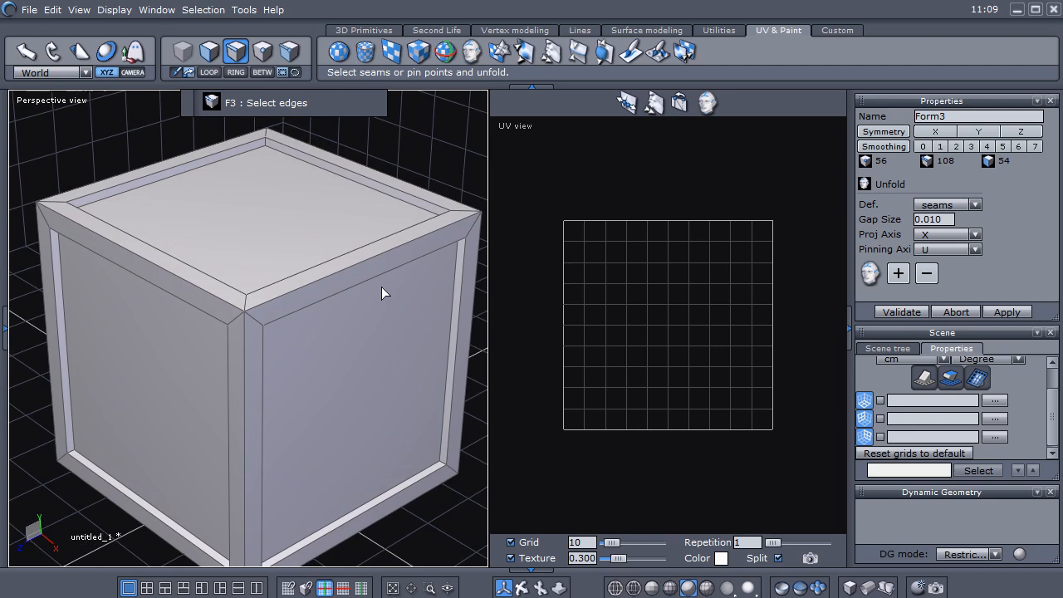
middle_drag(371, 316, 375, 308)
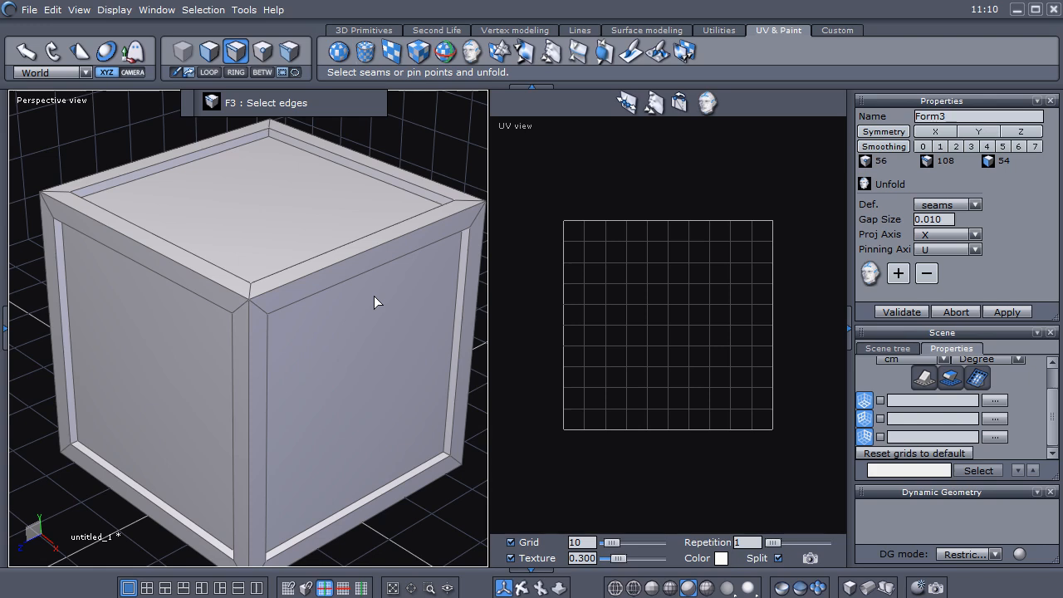
mouse_move(374, 295)
middle_down()
mouse_move(364, 299)
mouse_move(380, 292)
middle_up()
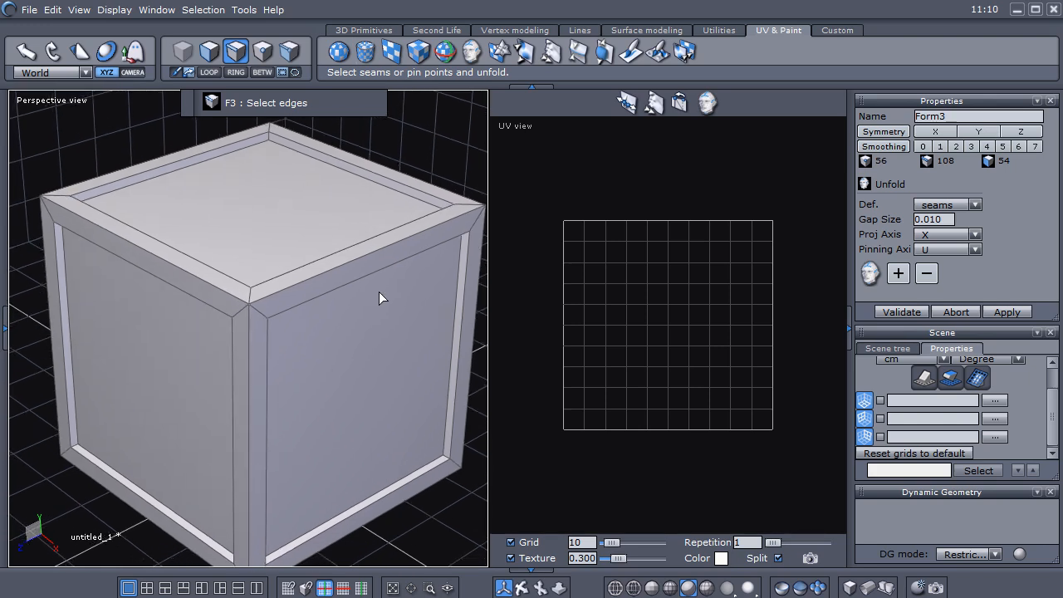
middle_drag(371, 297, 369, 296)
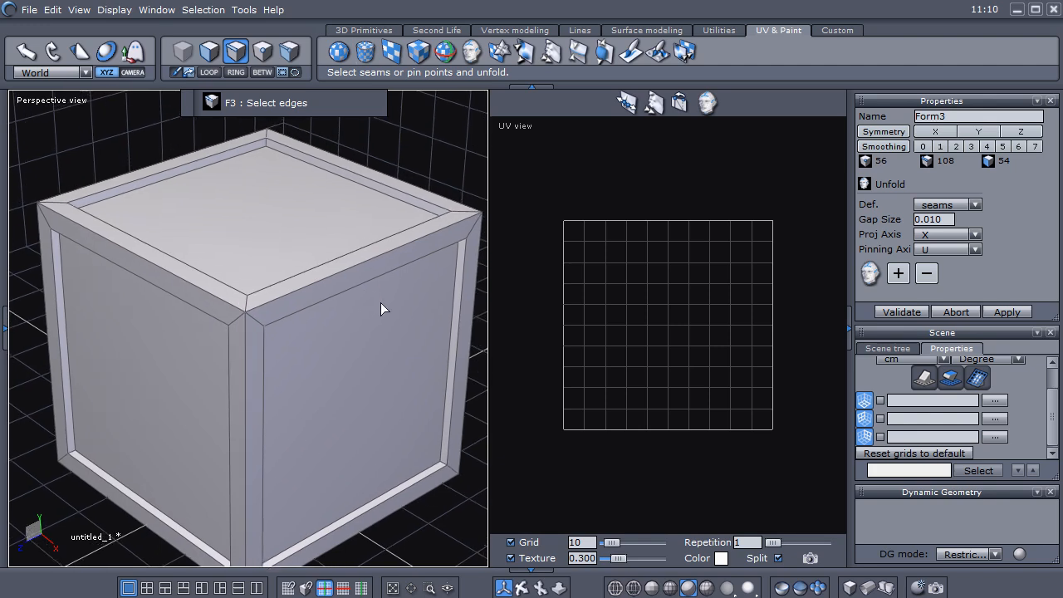
scroll(374, 304, up, 3)
scroll(373, 303, down, 2)
mouse_move(373, 306)
middle_down()
mouse_move(372, 316)
mouse_move(383, 294)
middle_up()
scroll(382, 287, down, 3)
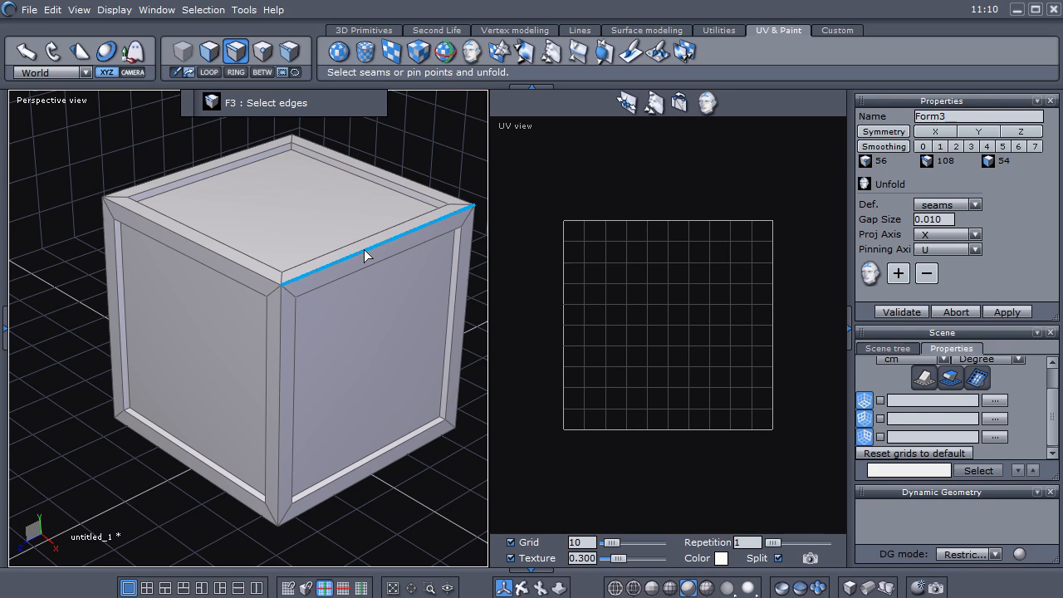
click(228, 159)
click(137, 211)
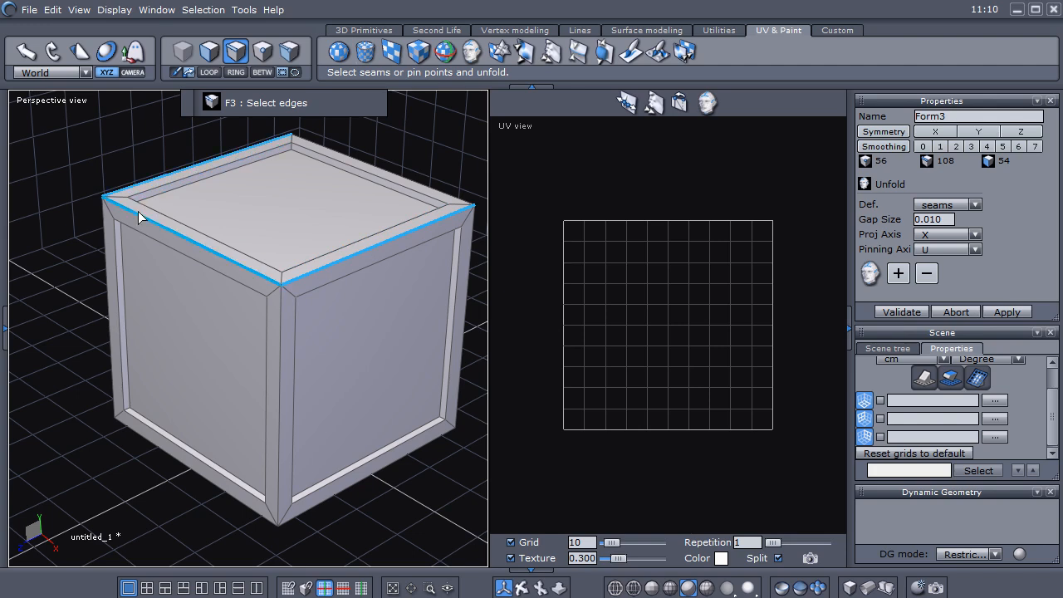
click(279, 430)
click(106, 328)
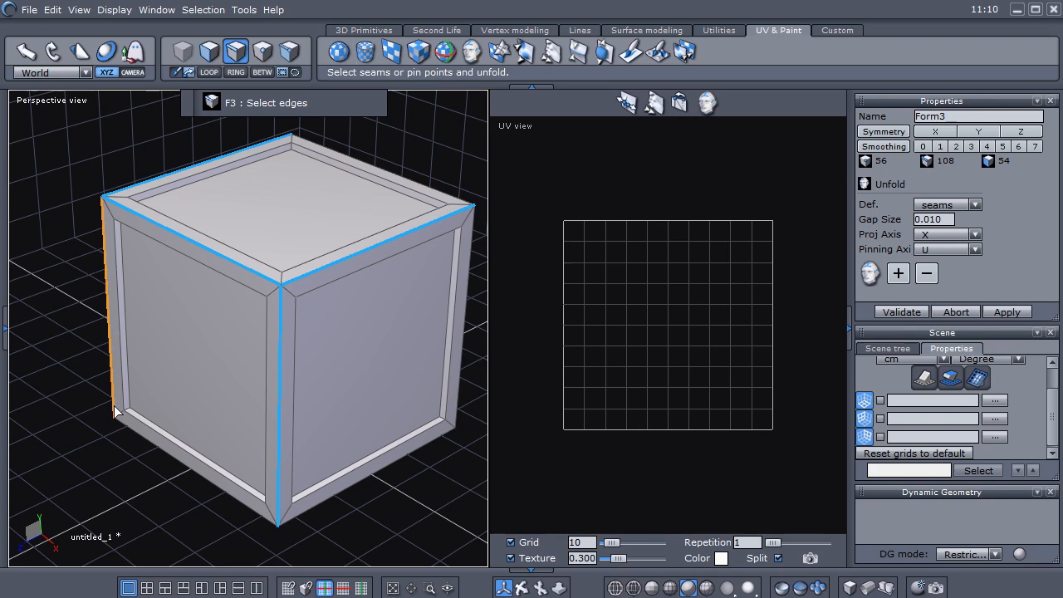
Add two opposite bottom outer edges of the crate to the selection and define all selected edges as Unfold seams
drag(487, 421, 695, 429)
scroll(499, 433, up, 3)
scroll(442, 424, down, 2)
middle_drag(443, 424, 455, 409)
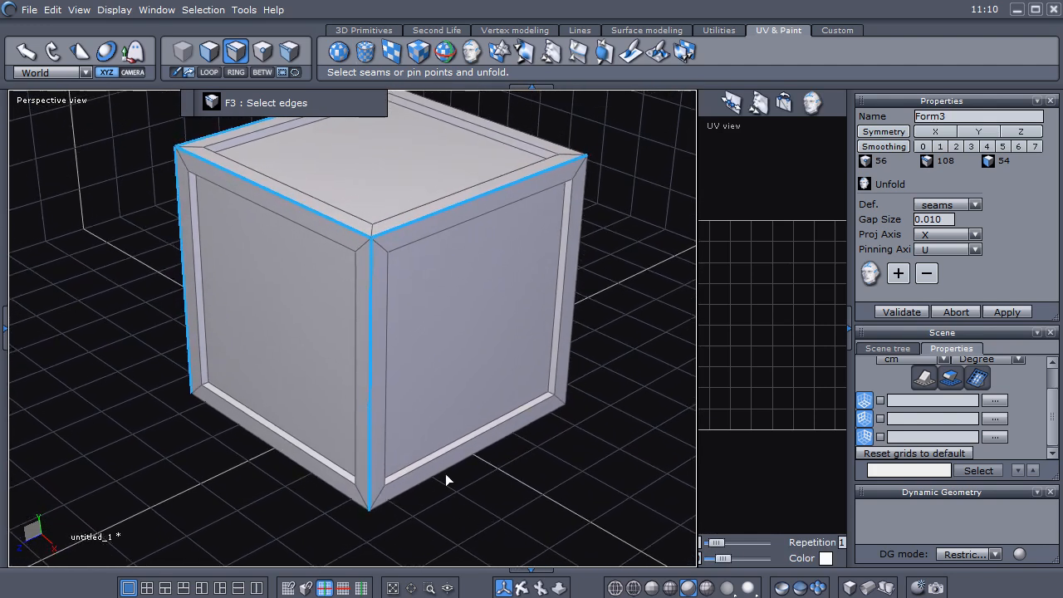
middle_drag(147, 493, 359, 494)
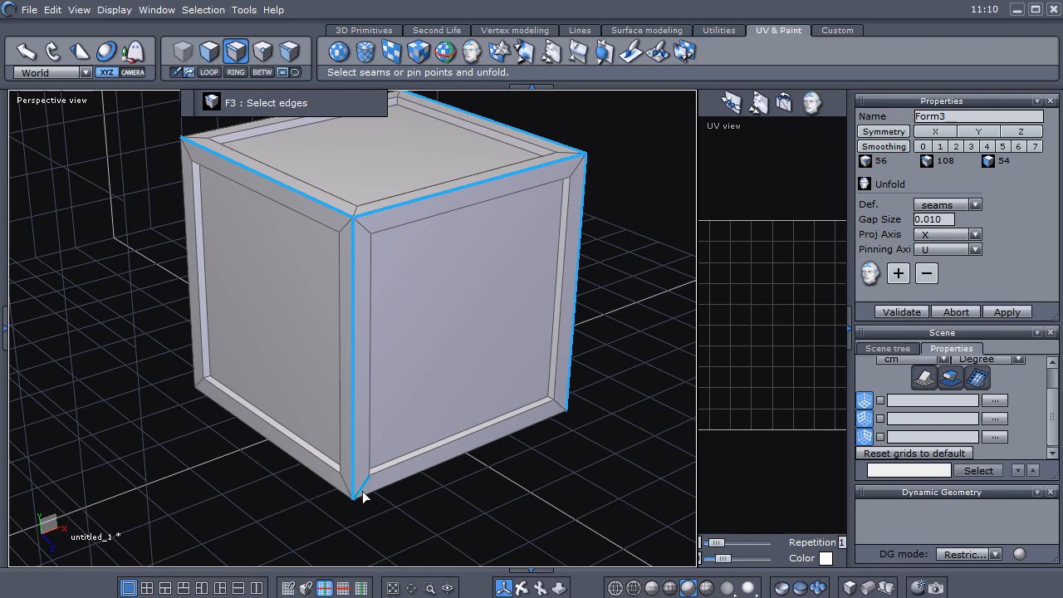
middle_drag(607, 486, 232, 486)
middle_drag(520, 477, 483, 476)
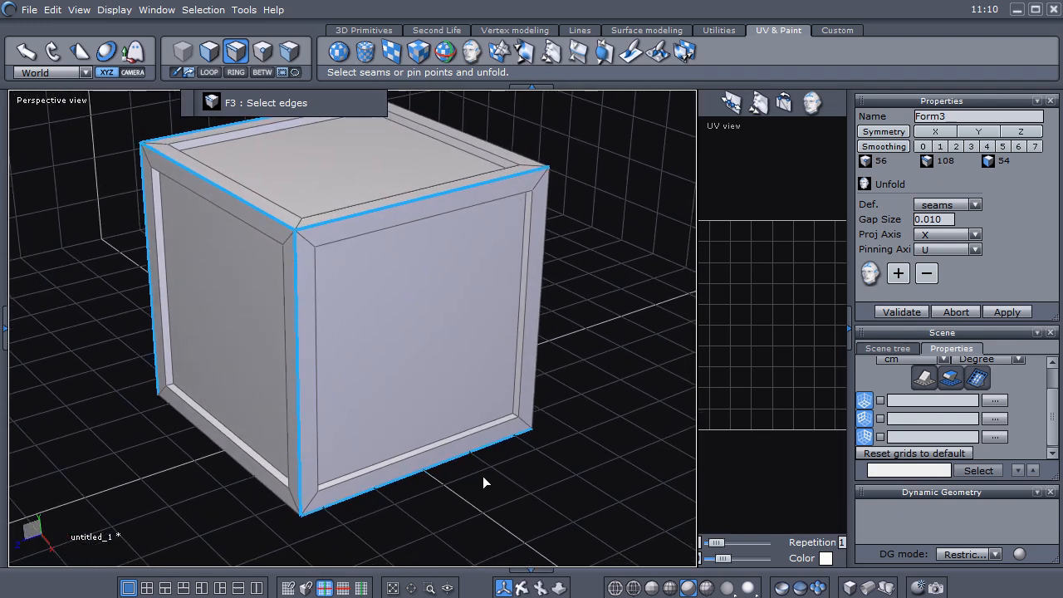
click(898, 274)
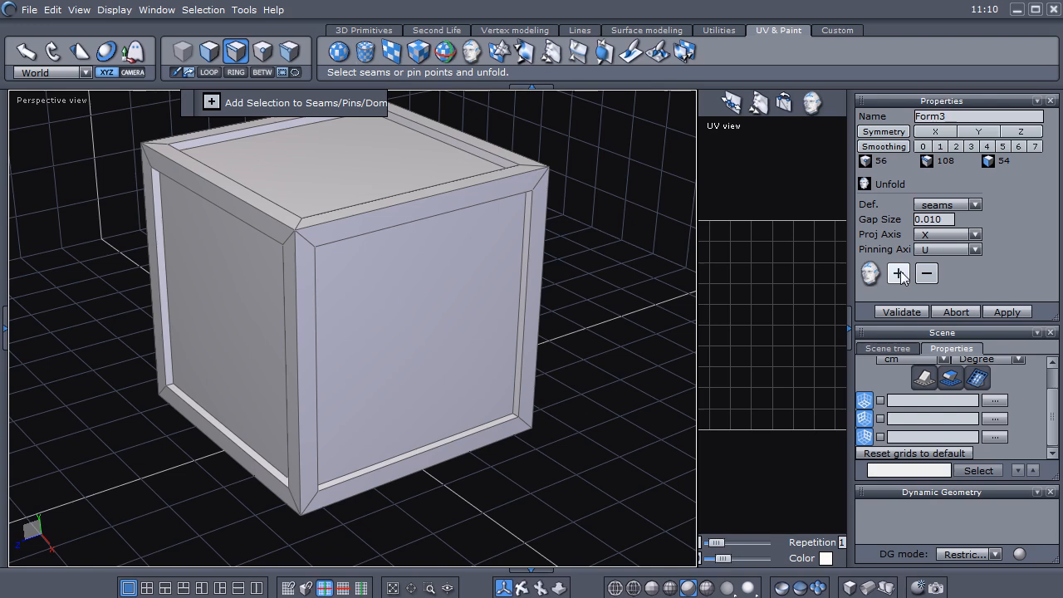
middle_drag(421, 337, 430, 367)
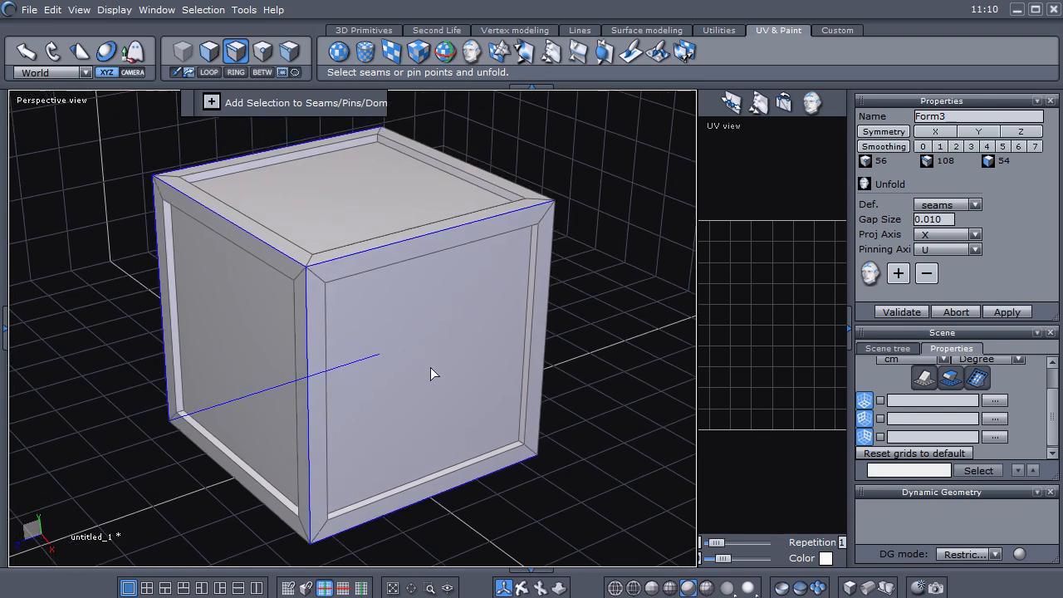
drag(317, 259, 555, 215)
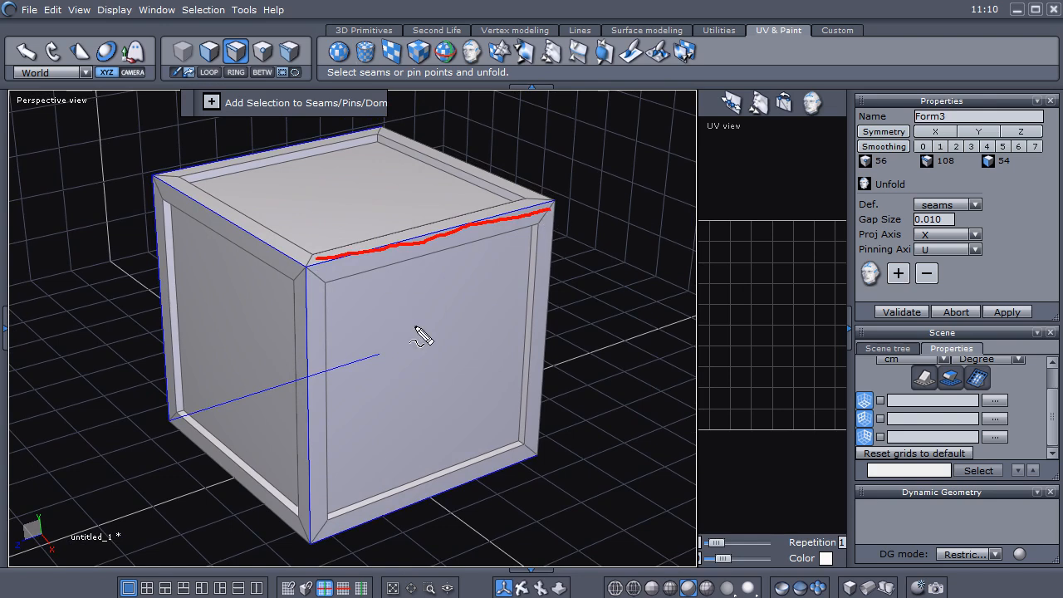
key(Escape)
Enlarge the UV view and unfold the crate along the defined seams with a gap size of 0.010
middle_drag(413, 352, 414, 348)
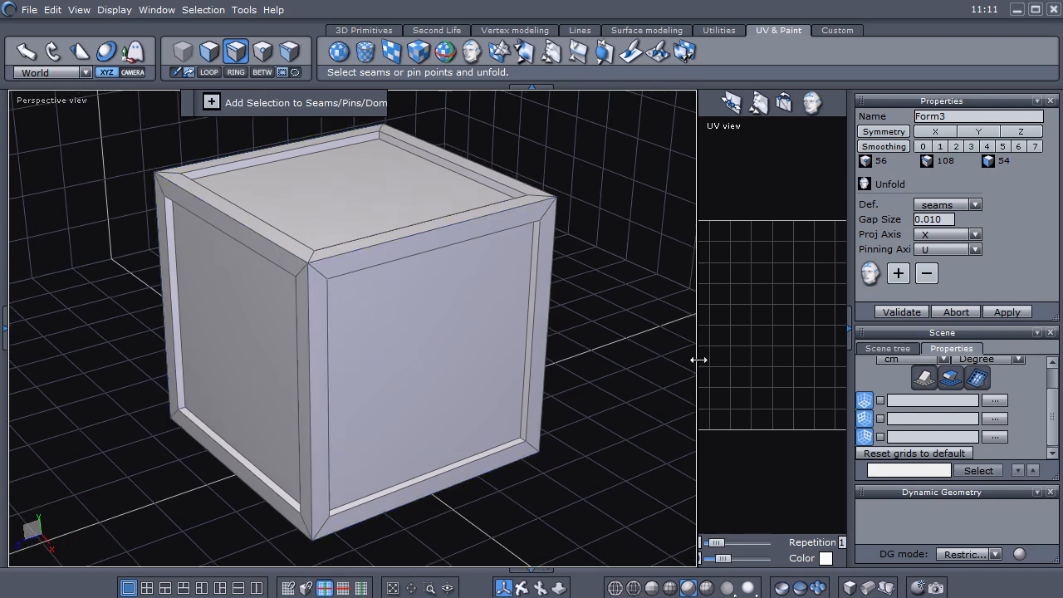
drag(695, 358, 578, 357)
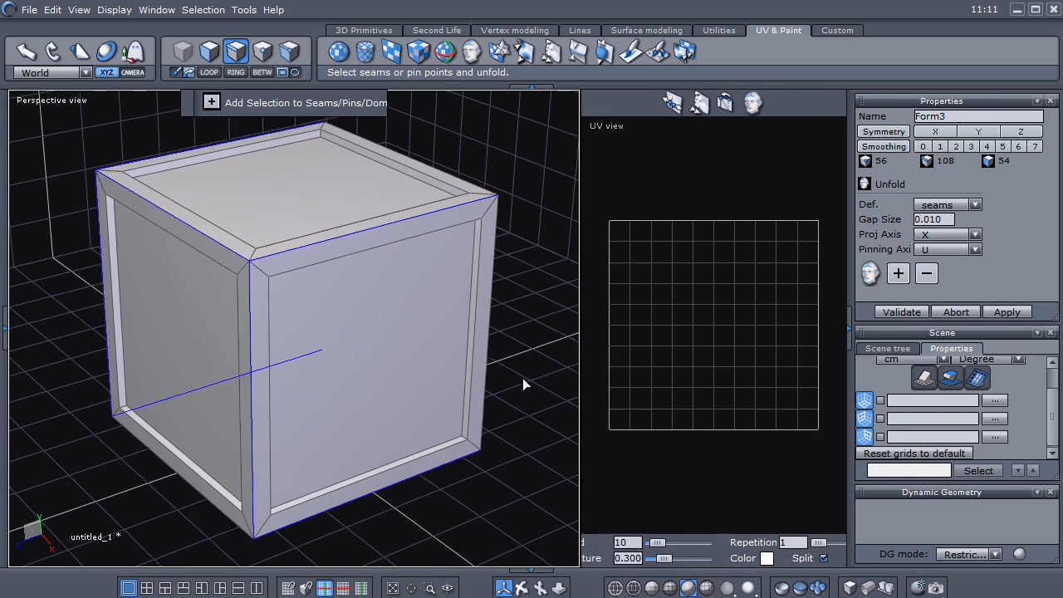
click(876, 274)
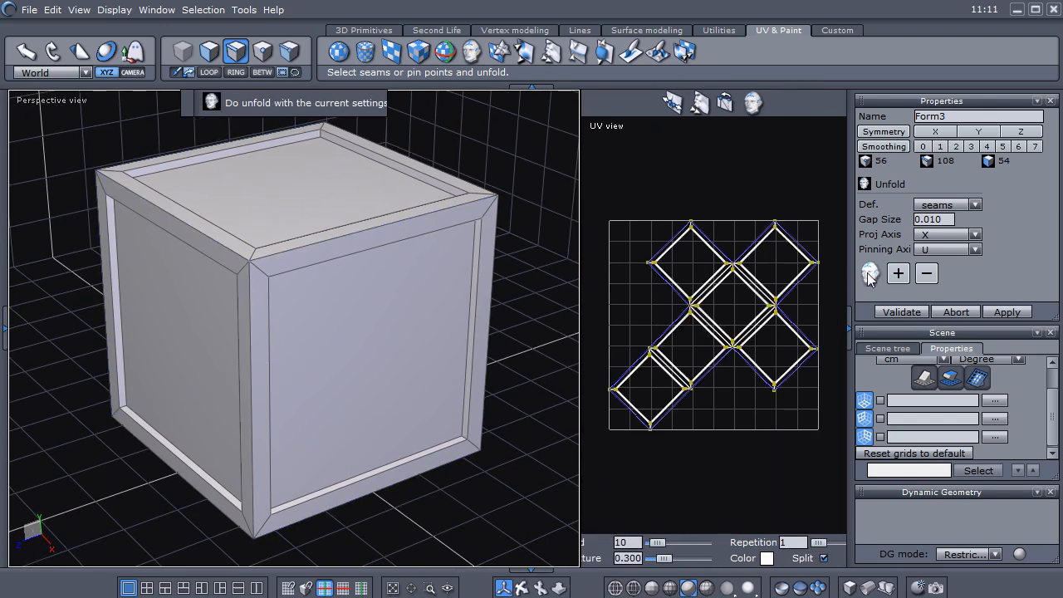
Examine the unfolded crate layout in the UV view and compare it with the seams on the model
scroll(709, 409, up, 3)
scroll(714, 411, down, 2)
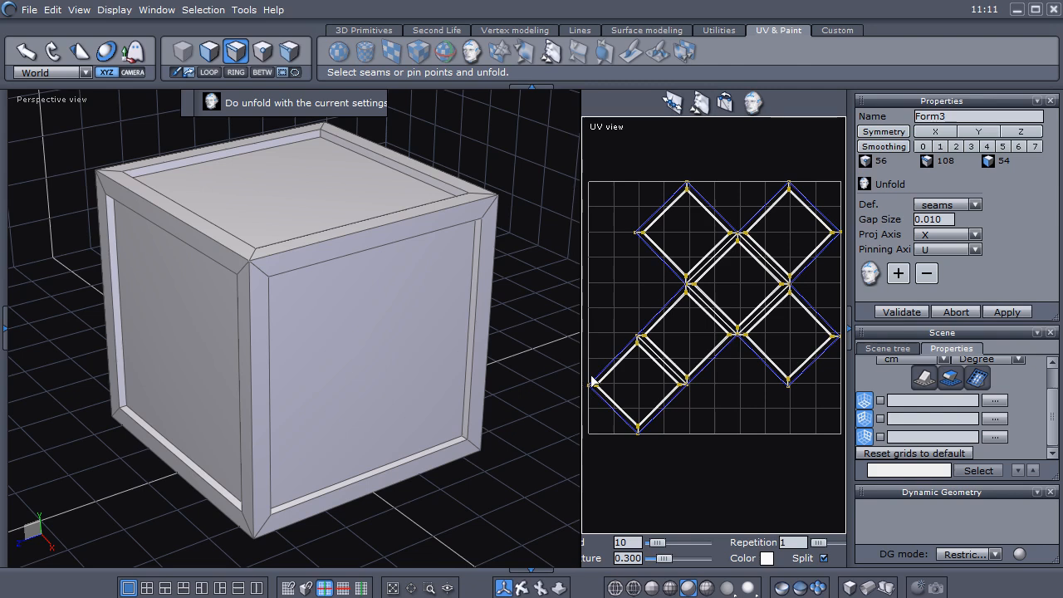
drag(432, 359, 433, 359)
scroll(627, 390, up, 3)
scroll(637, 365, down, 2)
middle_drag(637, 397, 620, 476)
scroll(632, 454, down, 2)
middle_drag(627, 424, 621, 414)
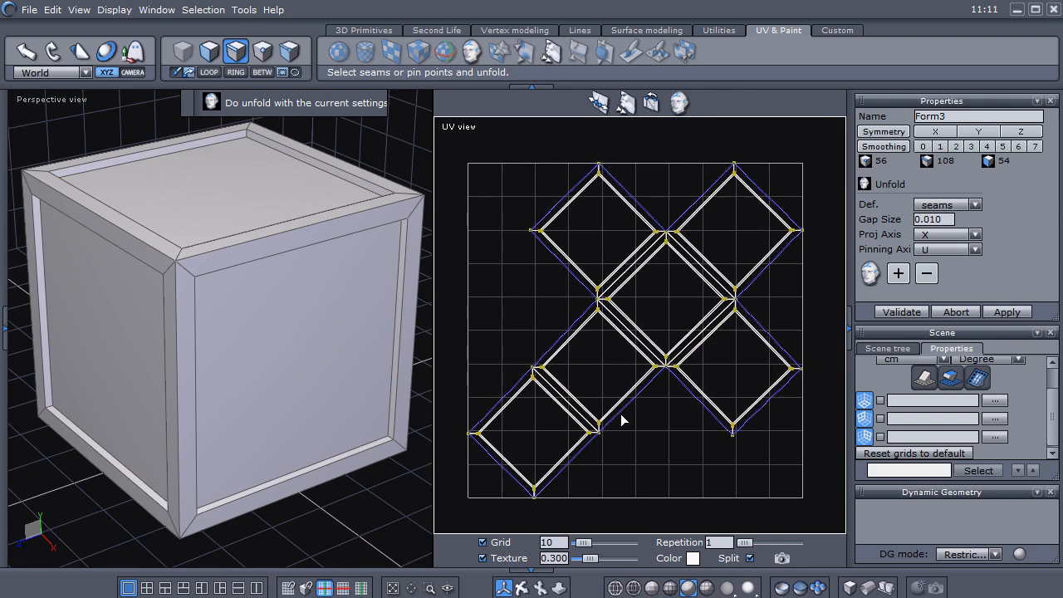
scroll(284, 451, up, 3)
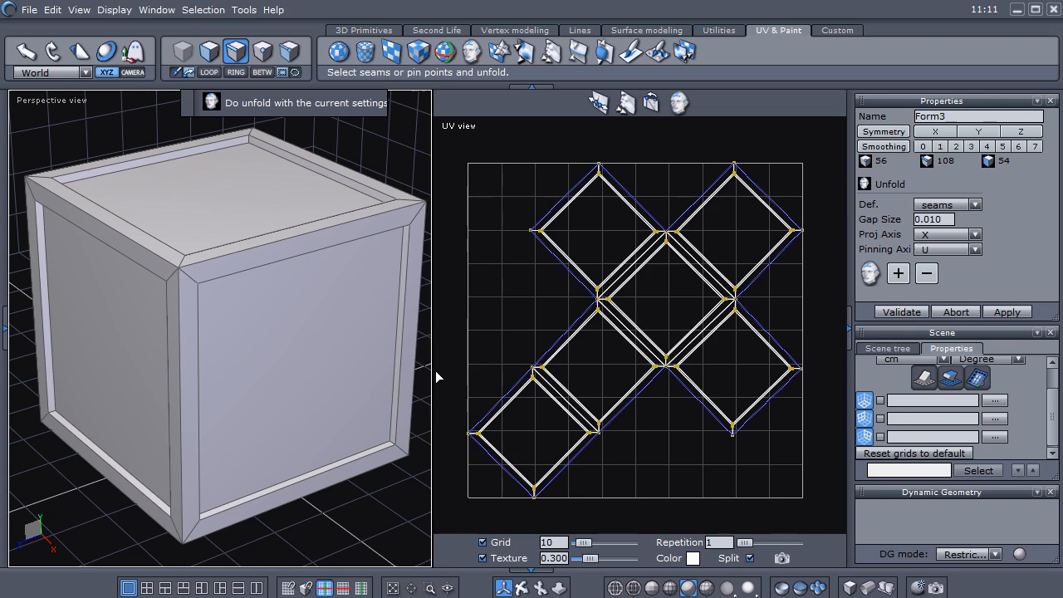
drag(431, 371, 618, 378)
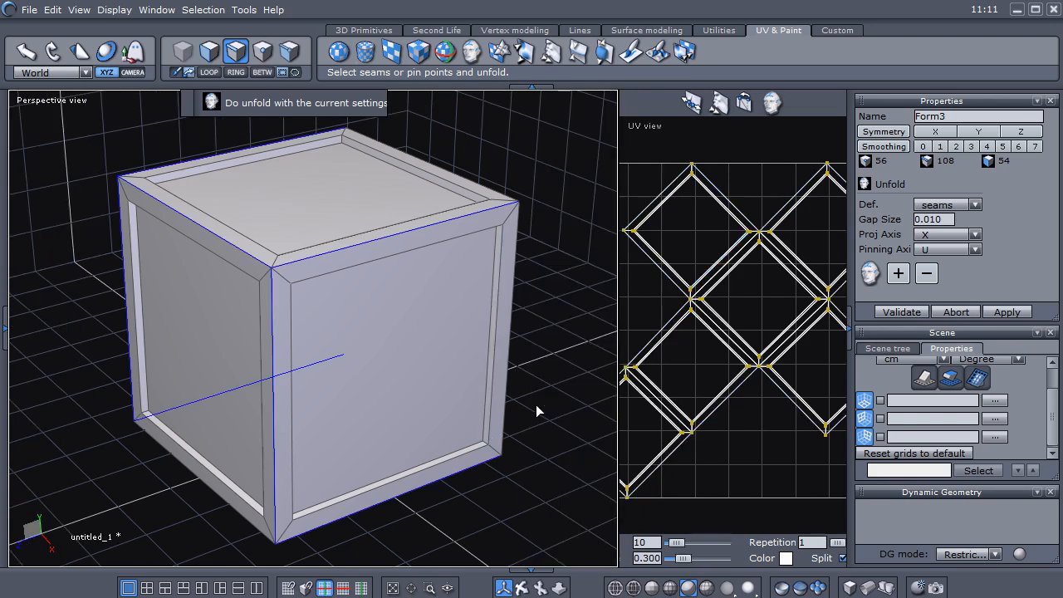
Select the diagonal frame and recess edges at all four corners of the crate's top face using an edge ring
middle_drag(280, 399, 314, 440)
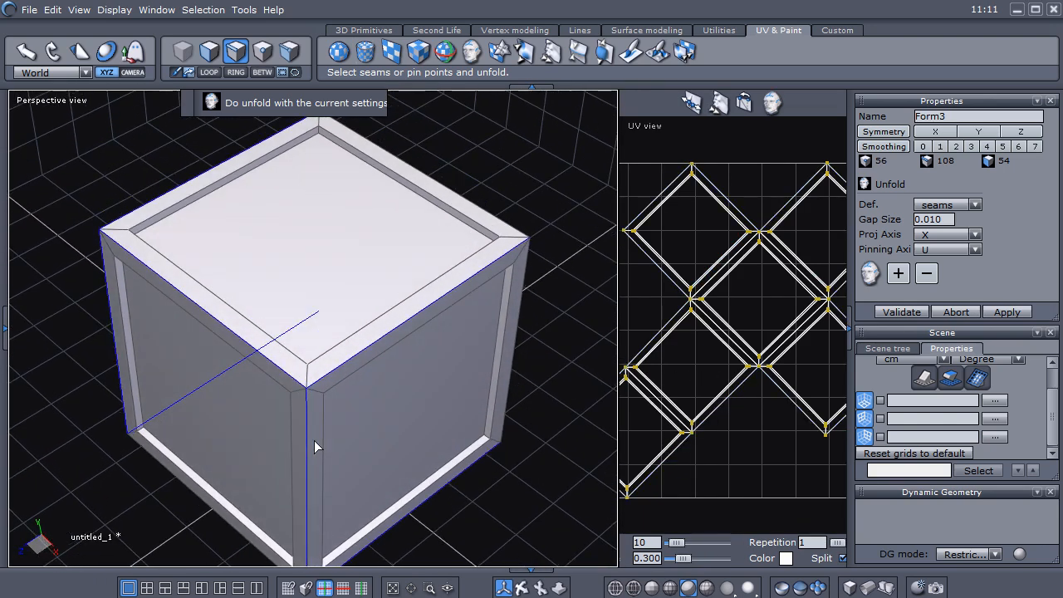
middle_drag(291, 364, 385, 258)
click(378, 208)
scroll(371, 264, up, 2)
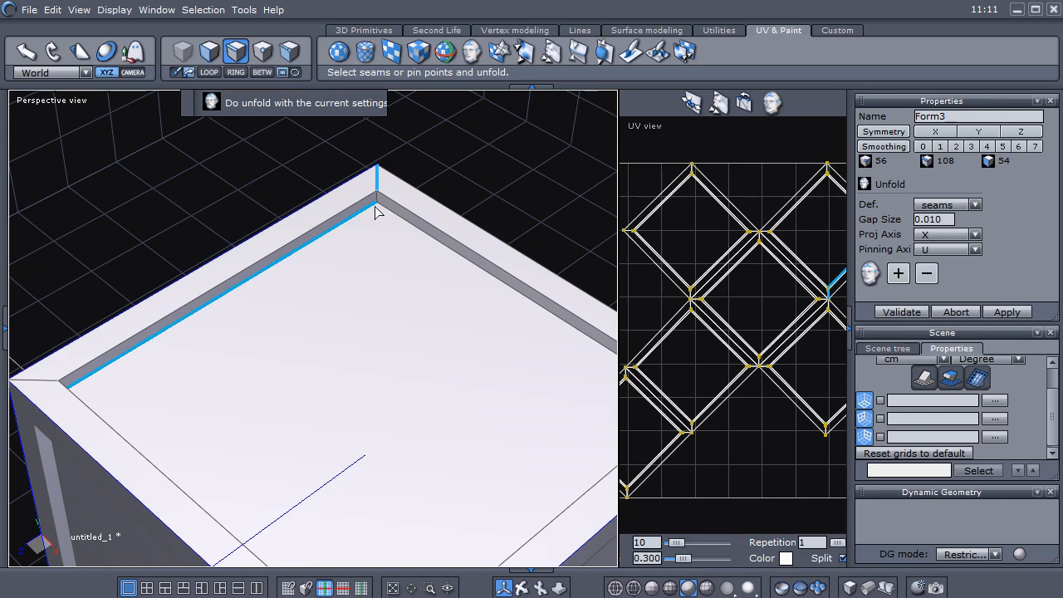
click(235, 73)
scroll(498, 274, down, 2)
middle_drag(518, 268, 557, 251)
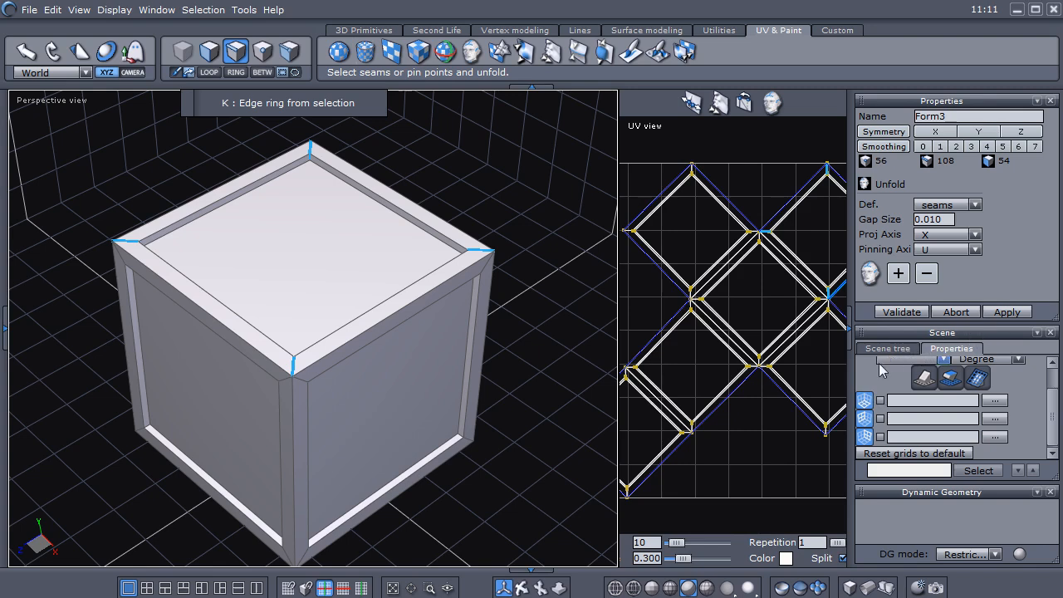
Hide all three grid planes in the perspective view
click(867, 400)
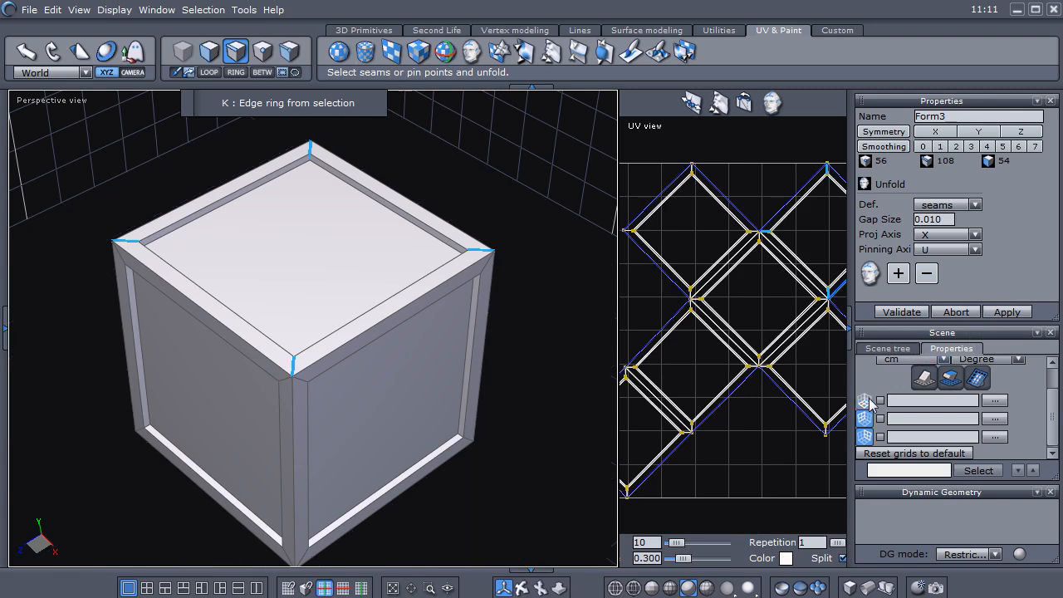
click(868, 420)
click(866, 439)
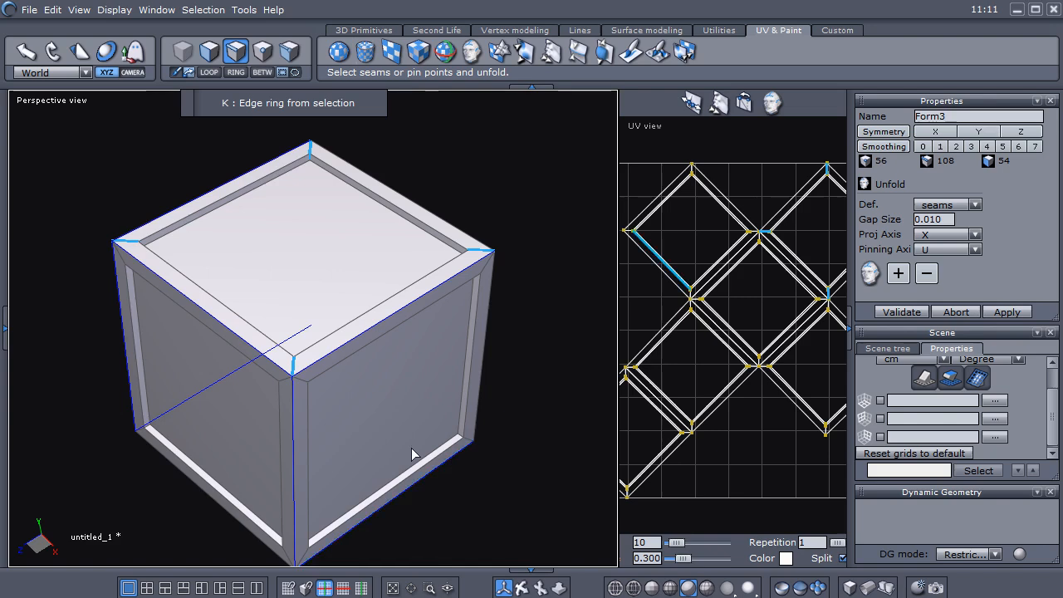
Define the selected corner edges of the crate's top face as additional Unfold seams
scroll(411, 440, up, 5)
middle_drag(420, 480, 405, 511)
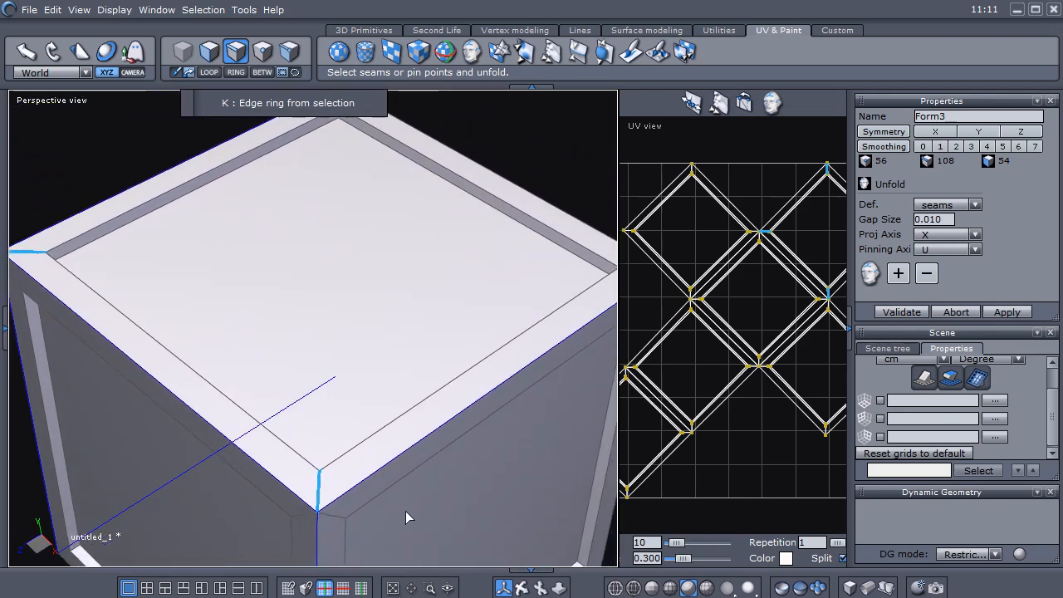
click(898, 274)
scroll(374, 367, down, 3)
middle_drag(491, 378, 298, 403)
scroll(379, 380, up, 5)
middle_drag(348, 375, 281, 375)
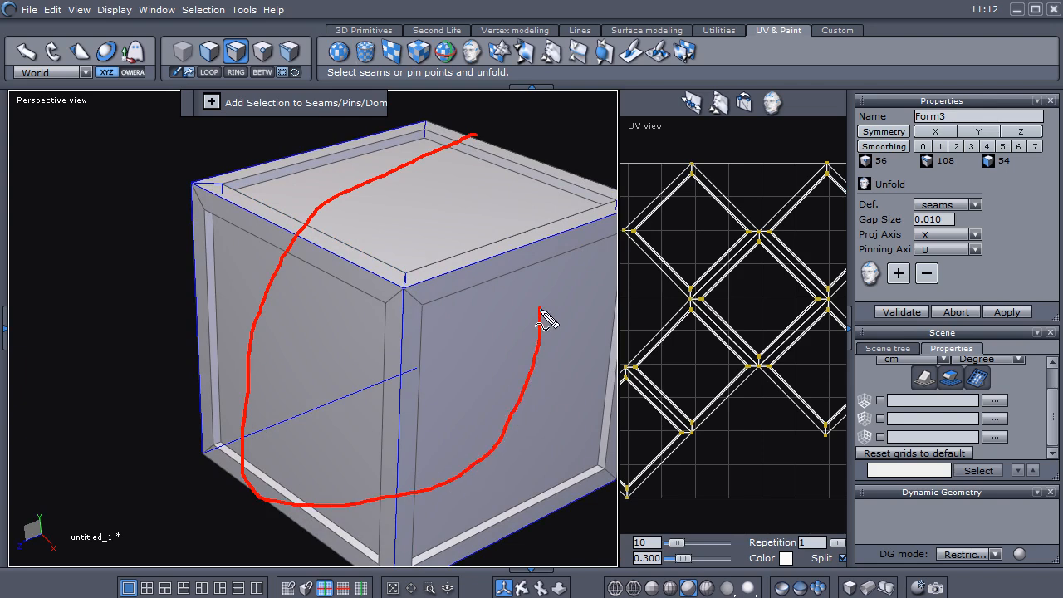
key(Escape)
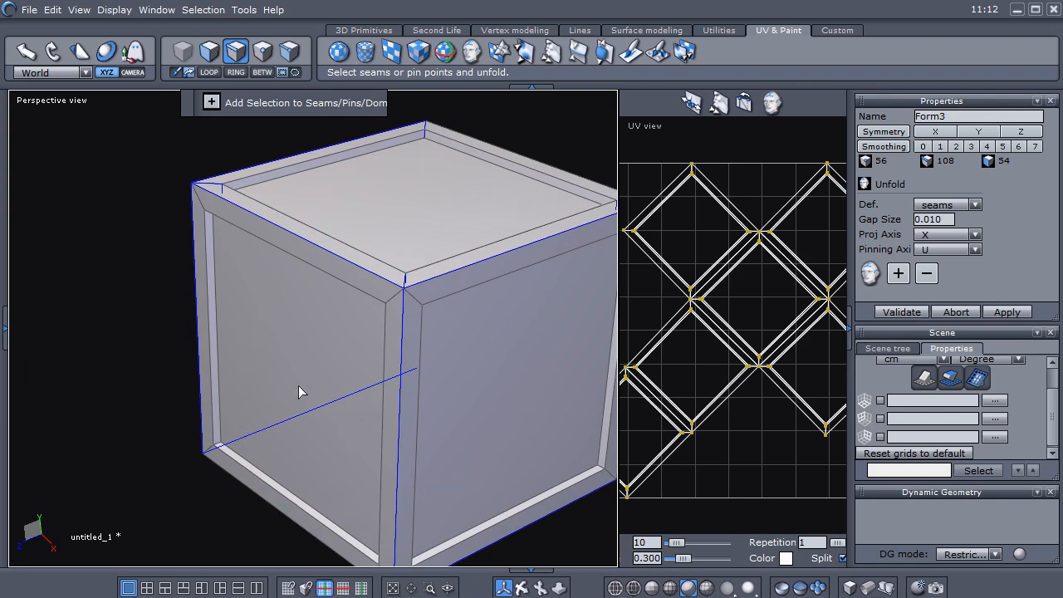
Select the diagonal frame and recess edges at the four corners of the crate's front-left side face with an edge ring
middle_drag(266, 397, 458, 316)
scroll(416, 341, up, 4)
scroll(419, 329, down, 3)
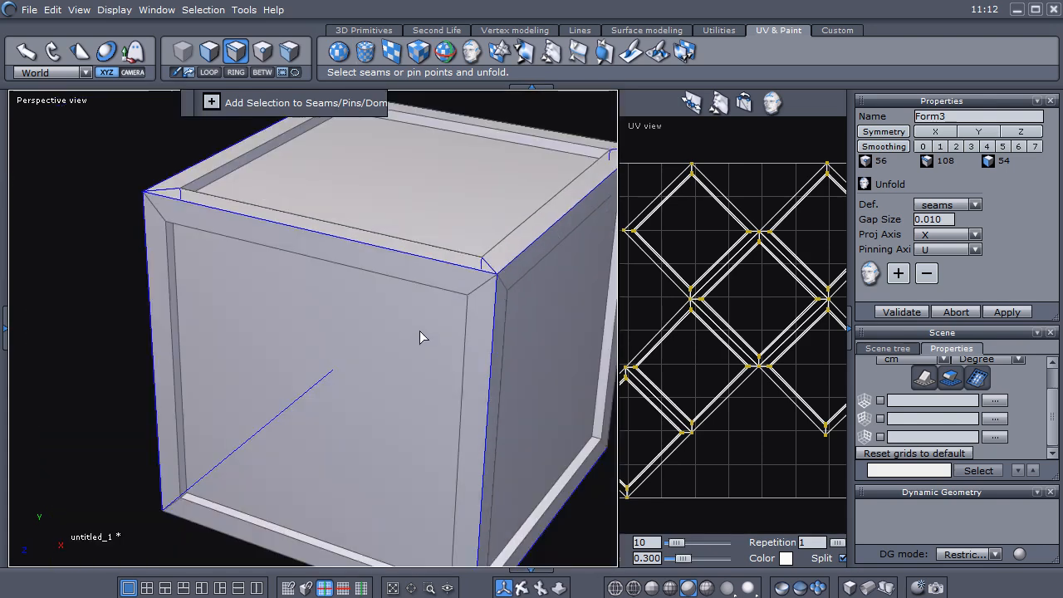
scroll(420, 330, up, 2)
middle_drag(314, 322, 234, 289)
scroll(217, 222, up, 4)
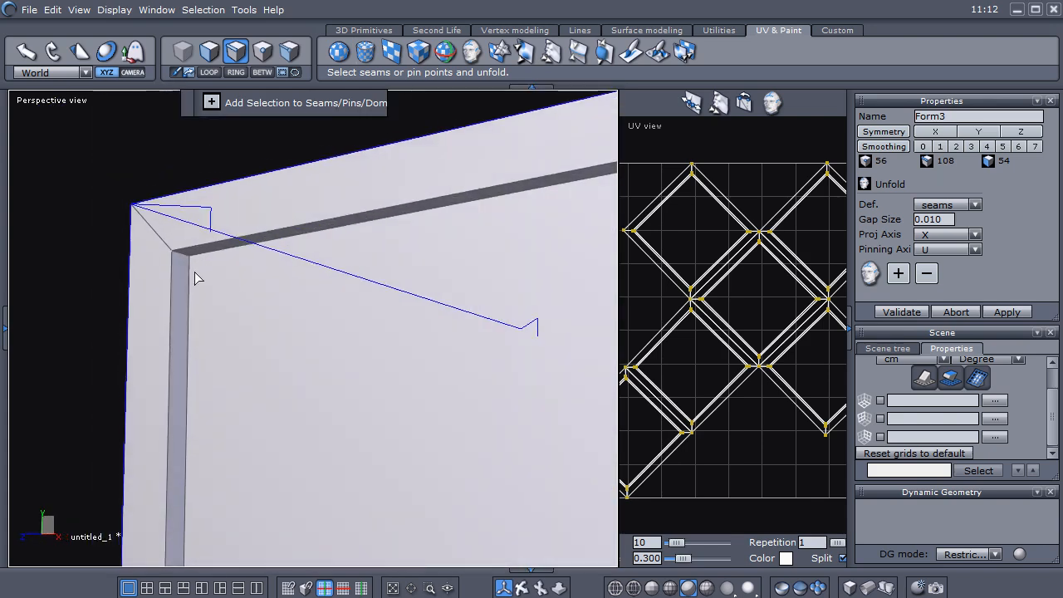
click(231, 74)
scroll(99, 156, down, 4)
middle_drag(208, 240, 121, 270)
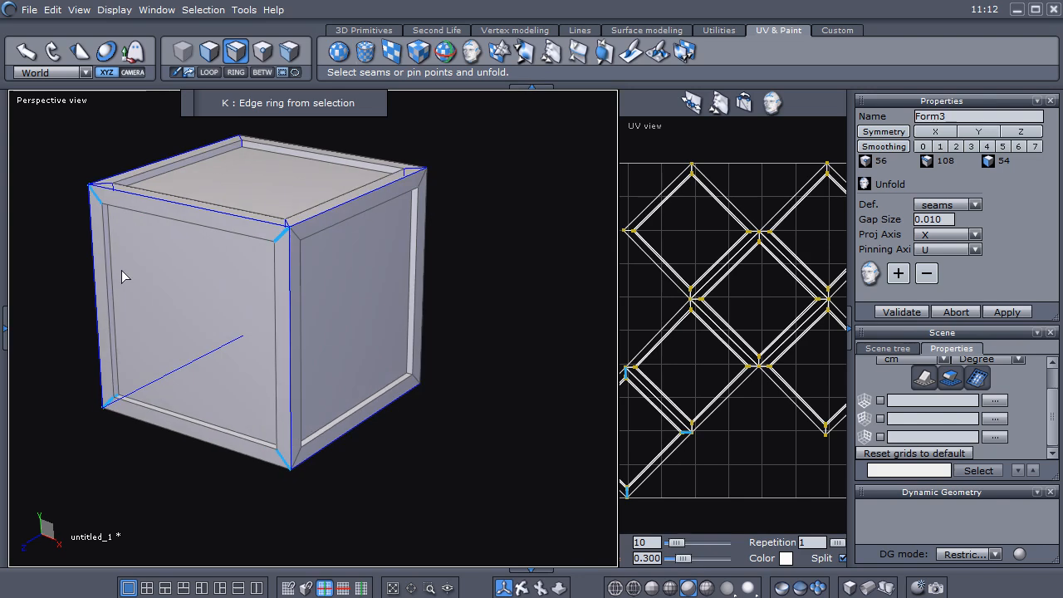
Add the selected corner edges of the front-left side face to the Unfold seams
scroll(188, 271, up, 5)
scroll(203, 283, down, 5)
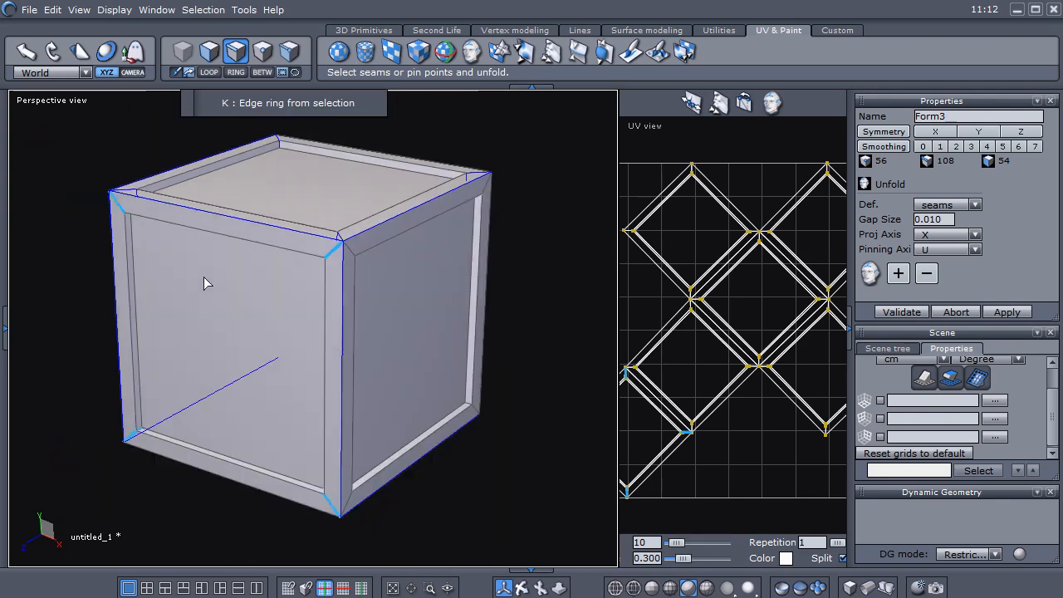
mouse_move(207, 285)
middle_down()
mouse_move(269, 218)
mouse_move(383, 202)
mouse_move(451, 202)
mouse_move(468, 213)
mouse_move(220, 280)
middle_up()
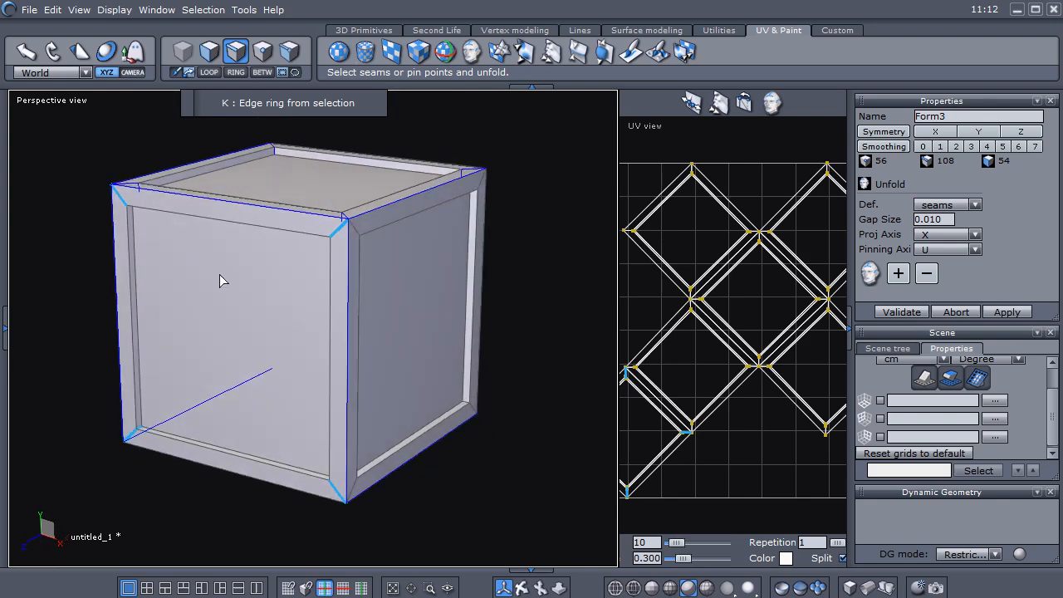
click(872, 279)
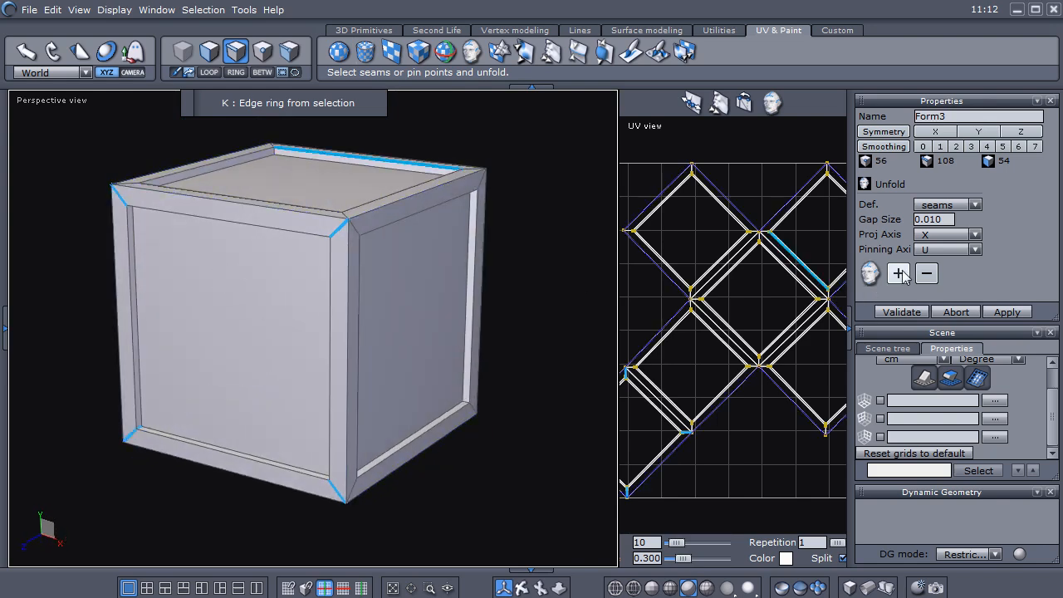
click(898, 274)
scroll(211, 374, up, 3)
scroll(222, 377, down, 2)
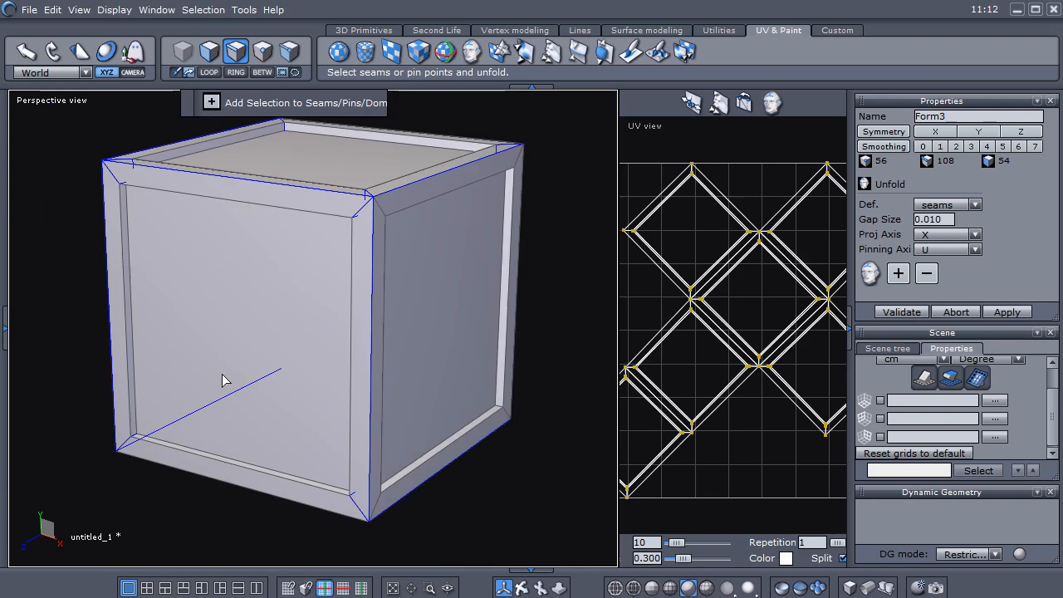
Select the corner edge ring on the crate's underside, covering the frame and recess edges at all four corners
middle_drag(208, 401, 402, 415)
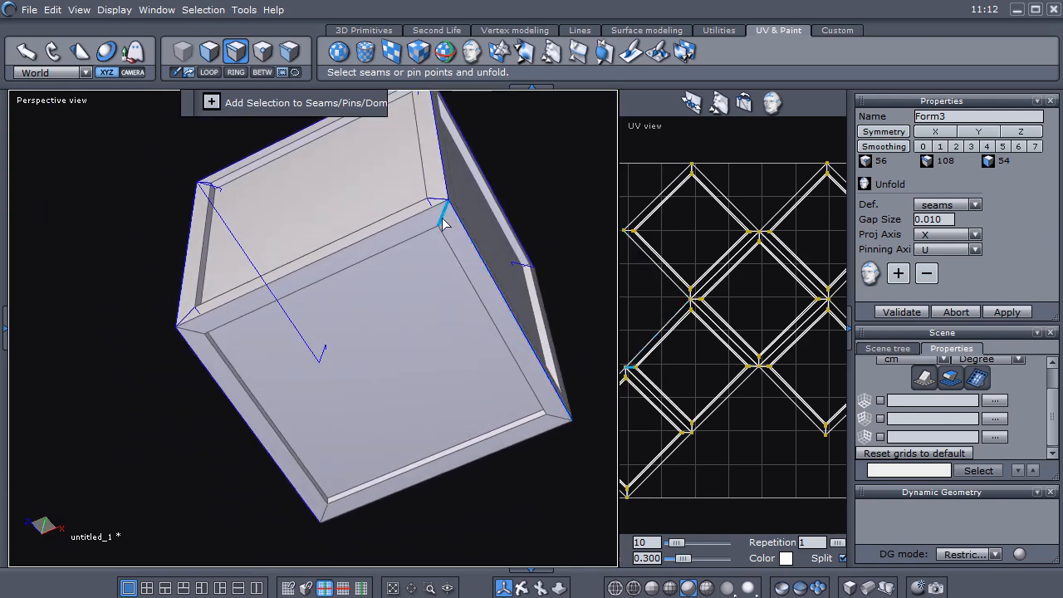
middle_drag(359, 382, 503, 468)
scroll(469, 405, up, 5)
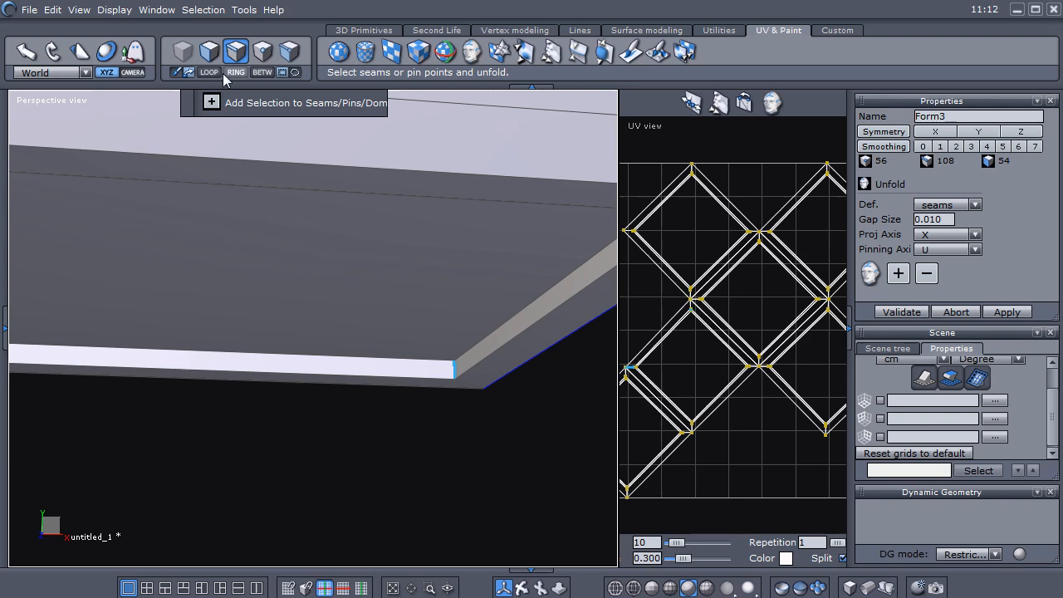
scroll(322, 453, down, 5)
middle_drag(333, 469, 669, 421)
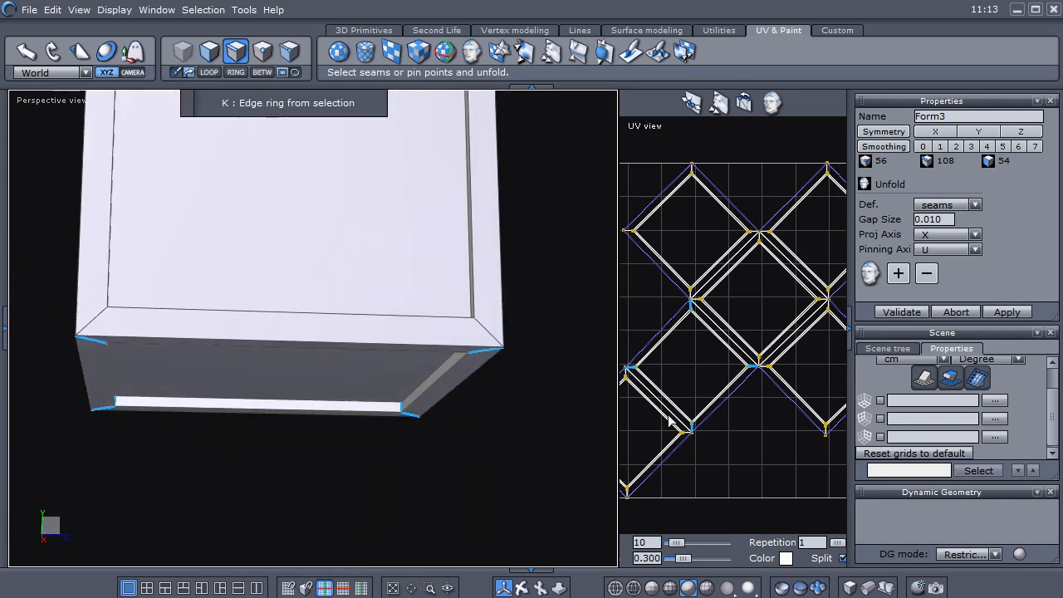
Define the selected corner edges on the crate's underside as Unfold seams
click(901, 276)
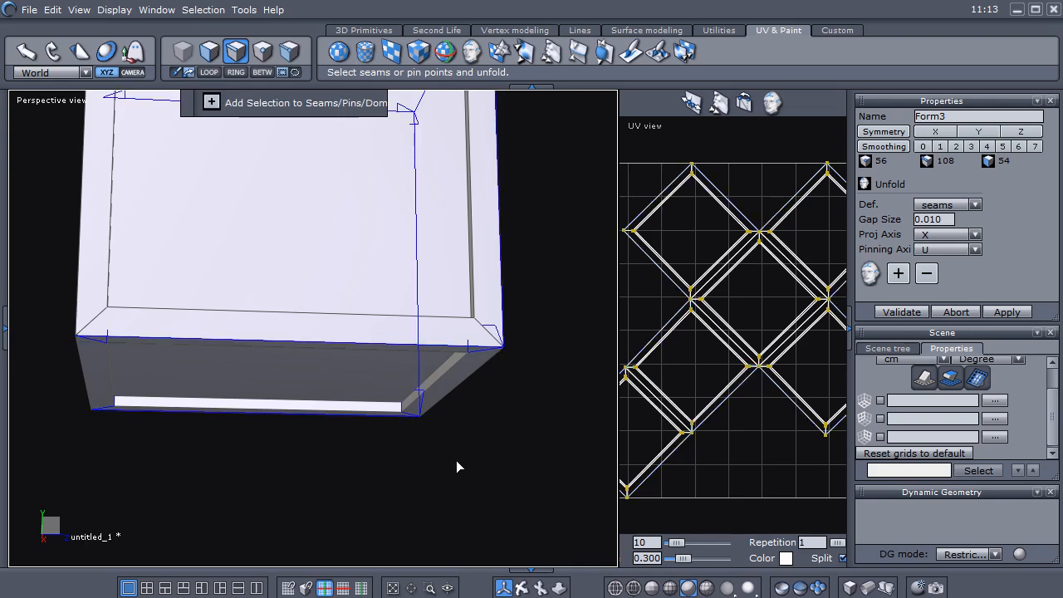
scroll(456, 461, down, 5)
key(2)
middle_drag(283, 467, 462, 438)
drag(452, 472, 312, 539)
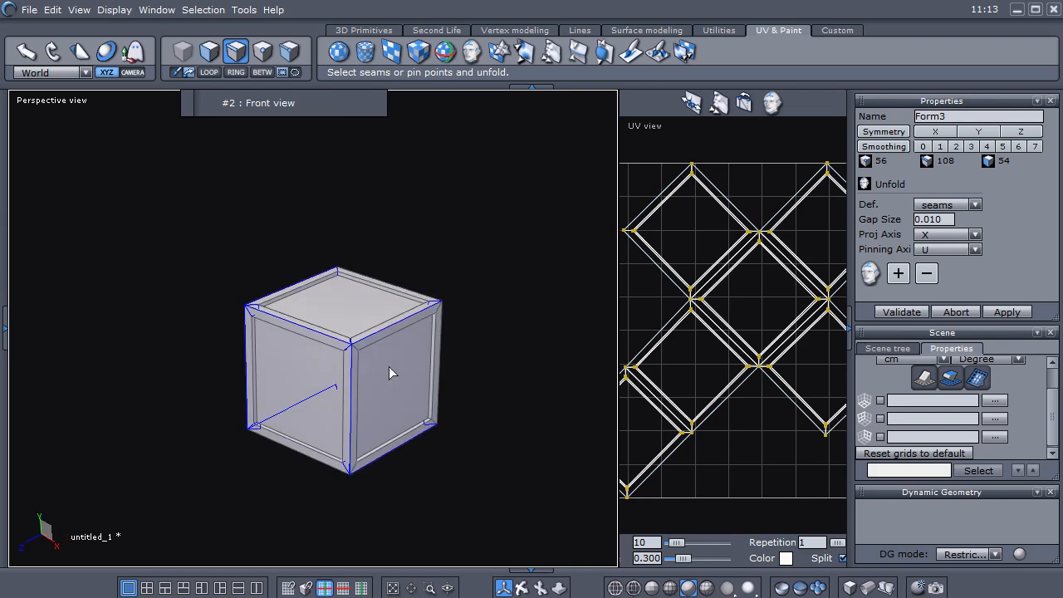
Select the corner edge ring on a rear side face of the crate and add it to the Unfold seams
scroll(386, 382, up, 6)
middle_drag(389, 400, 397, 353)
alt+drag(234, 456, 89, 504)
middle_drag(310, 409, 323, 424)
alt+drag(376, 333, 458, 256)
scroll(473, 239, up, 3)
click(531, 179)
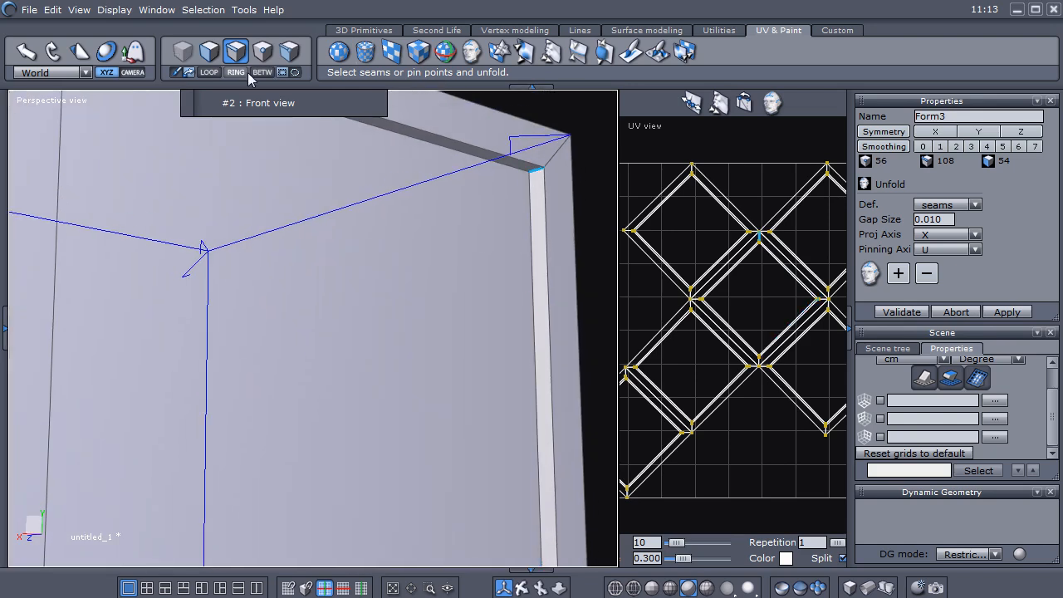
click(902, 278)
scroll(490, 316, down, 3)
alt+drag(445, 324, 460, 245)
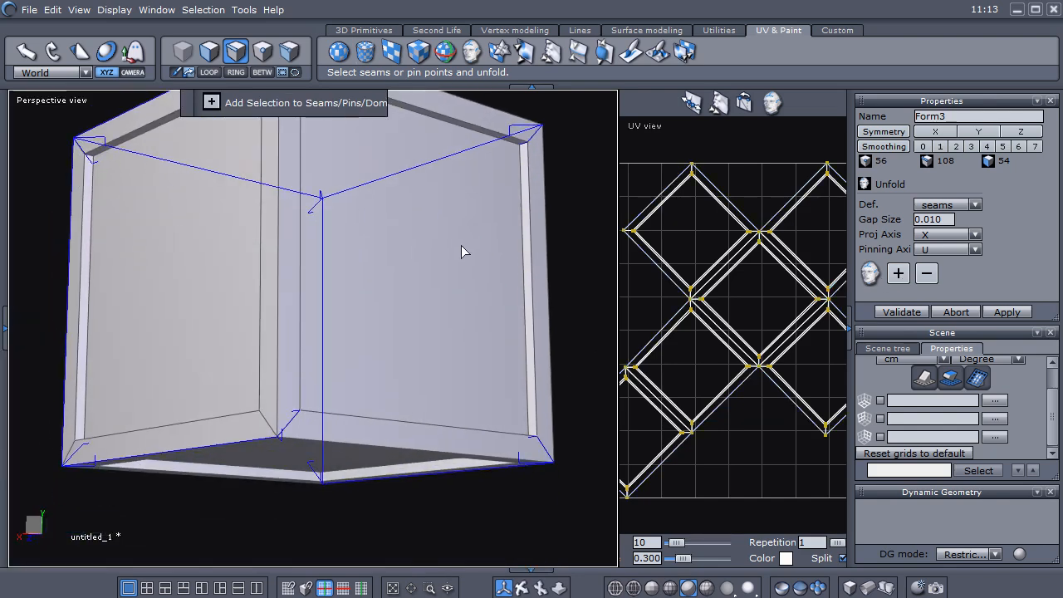
Select the diagonal frame and recess edges at the four corners of the adjacent side face with an edge ring
key(2)
scroll(329, 294, down, 3)
alt+drag(434, 274, 252, 406)
scroll(380, 259, up, 5)
alt+drag(379, 258, 304, 427)
scroll(421, 362, up, 1)
scroll(424, 364, down, 3)
alt+drag(431, 378, 212, 206)
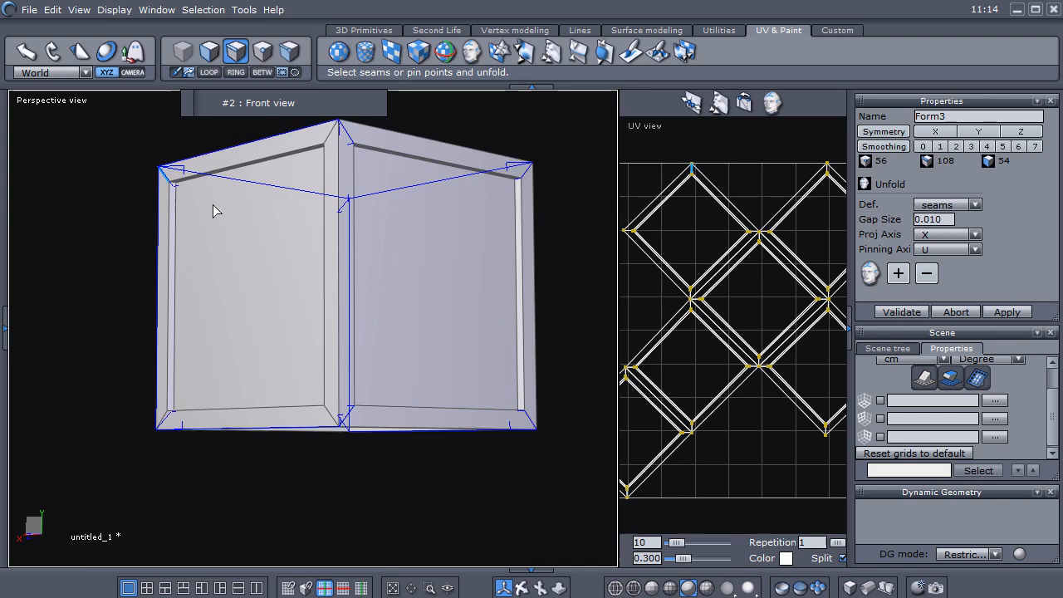
scroll(212, 204, up, 3)
alt+drag(230, 267, 212, 305)
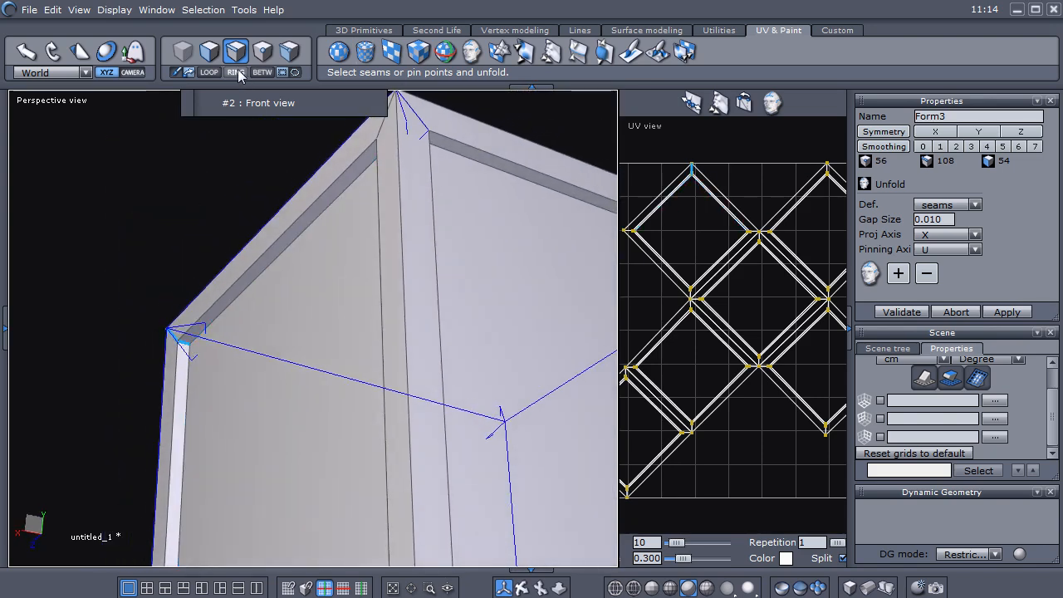
alt+drag(76, 254, 427, 391)
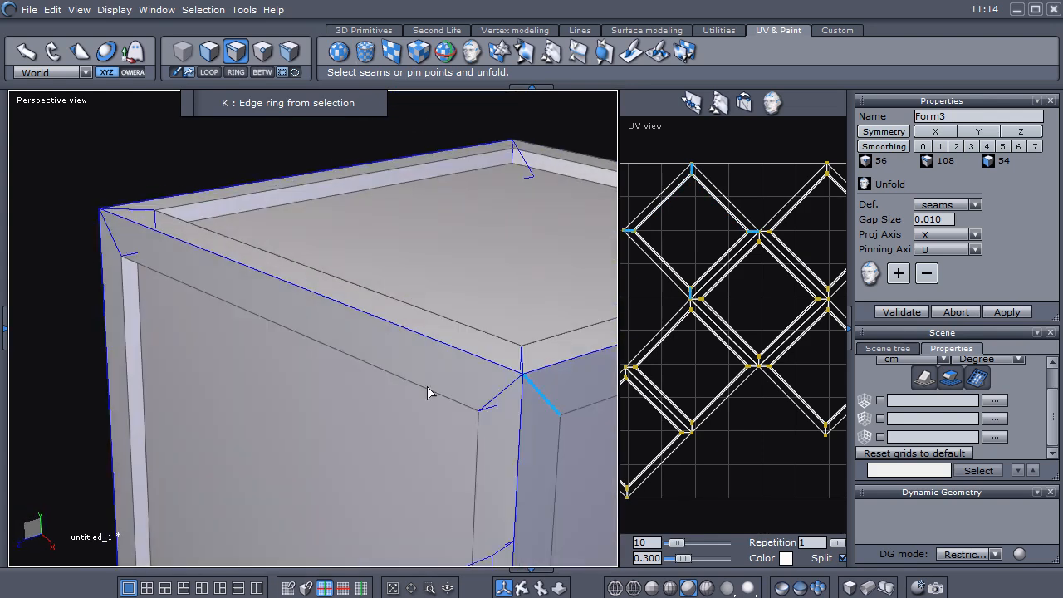
Add the selected corner edges of this adjacent side face to the Unfold seams
scroll(349, 369, up, 2)
middle_drag(349, 362, 278, 270)
scroll(394, 382, down, 2)
middle_drag(415, 386, 376, 330)
alt+drag(375, 331, 412, 362)
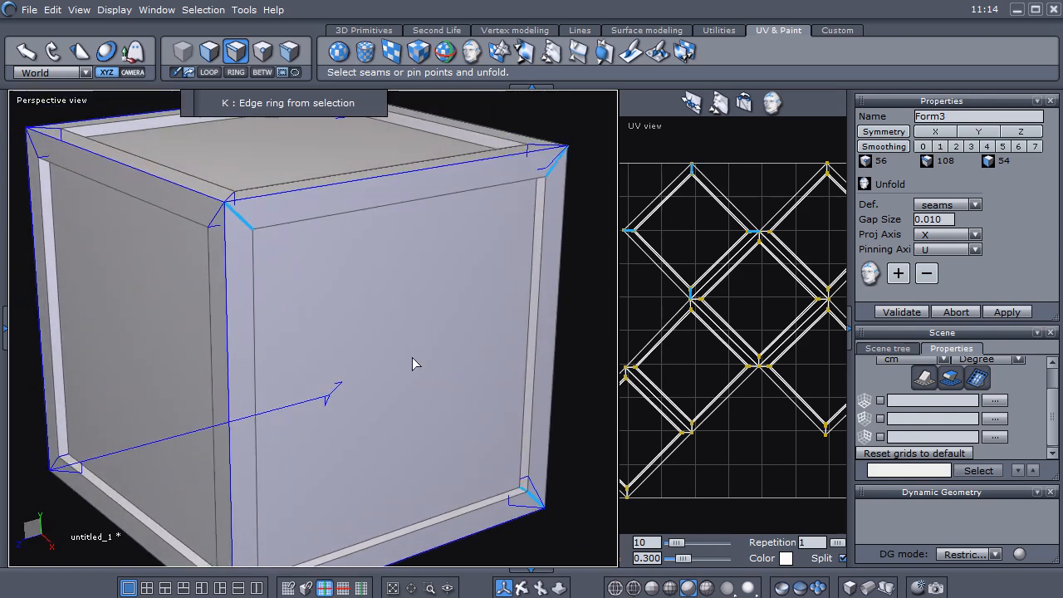
click(900, 276)
alt+drag(380, 392, 387, 349)
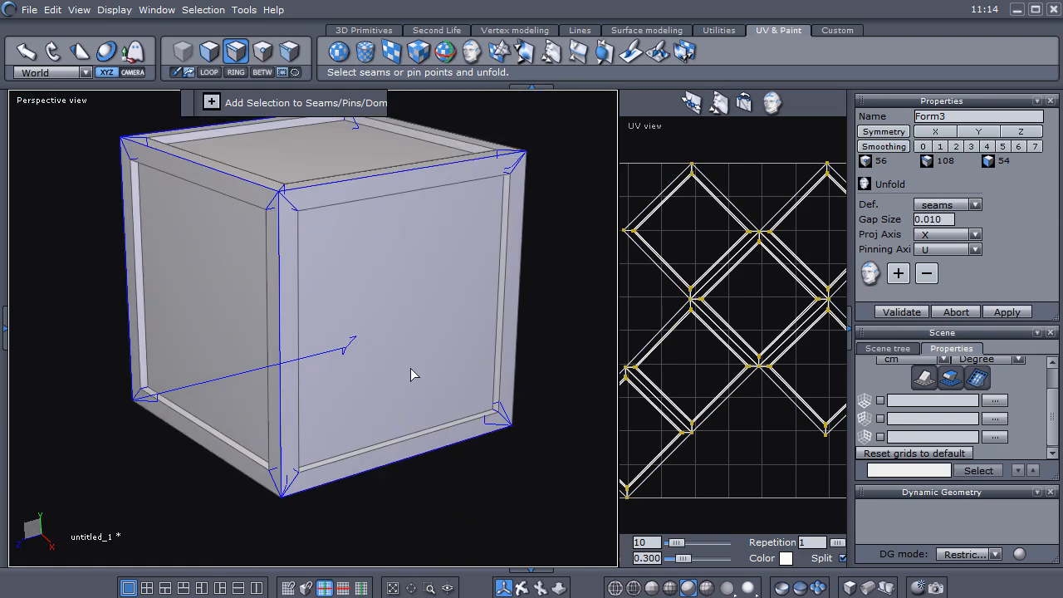
Select the corner edge ring on the last side face without corner seams and define it as Unfold seams
alt+drag(448, 336, 425, 356)
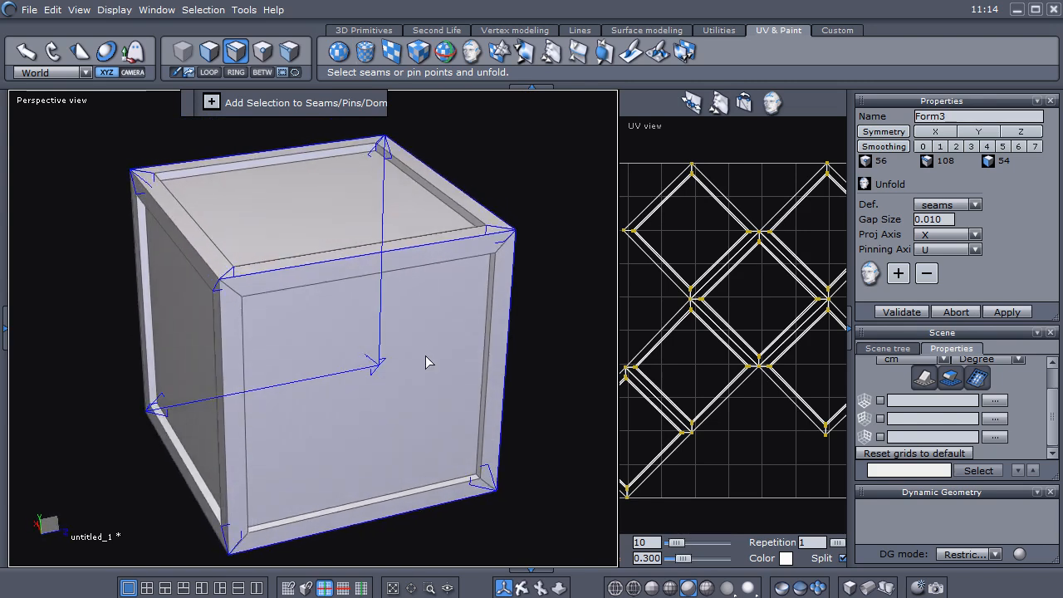
scroll(425, 360, up, 3)
alt+middle_drag(417, 364, 415, 369)
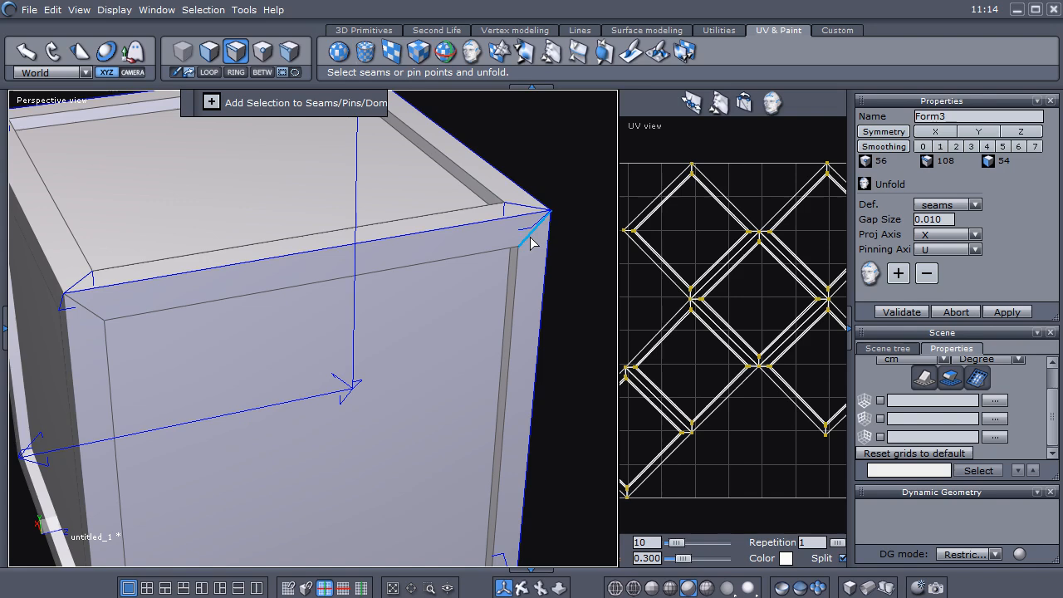
alt+drag(447, 343, 503, 167)
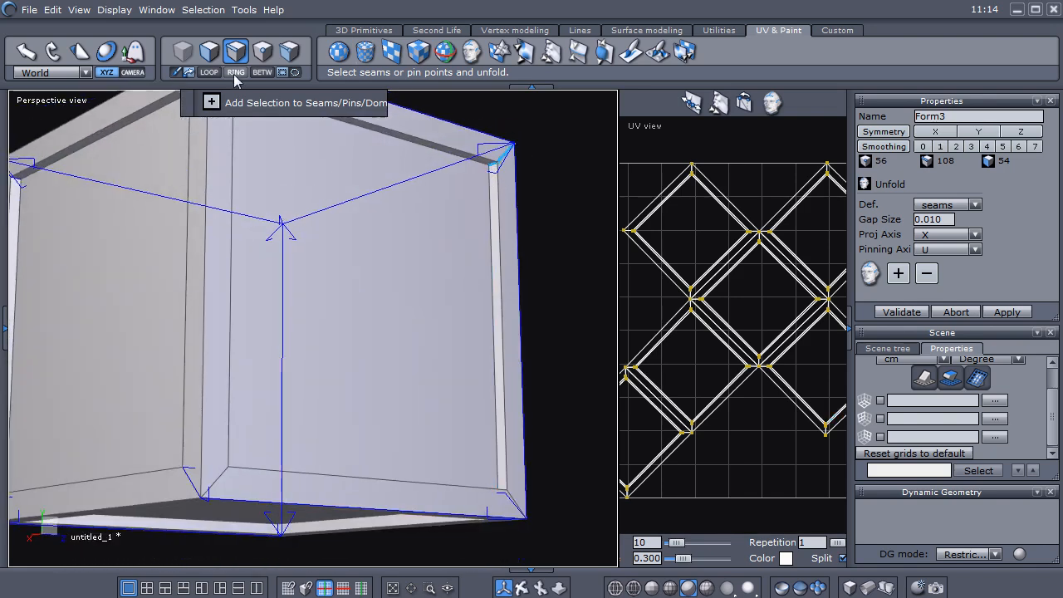
click(900, 271)
scroll(381, 303, down, 2)
alt+drag(382, 301, 182, 381)
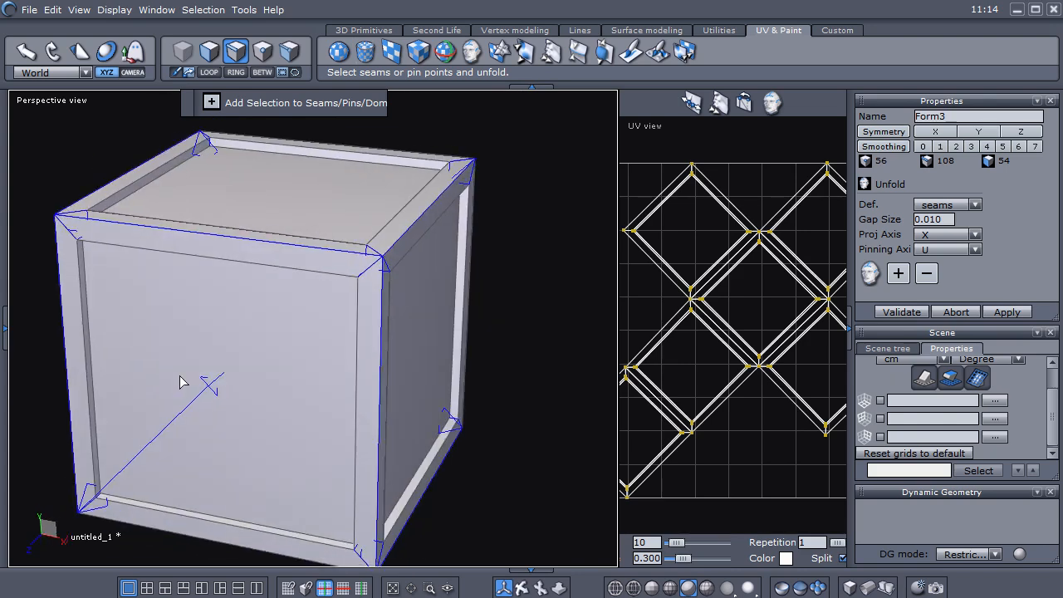
key(2)
alt+drag(391, 305, 545, 339)
scroll(457, 341, down, 2)
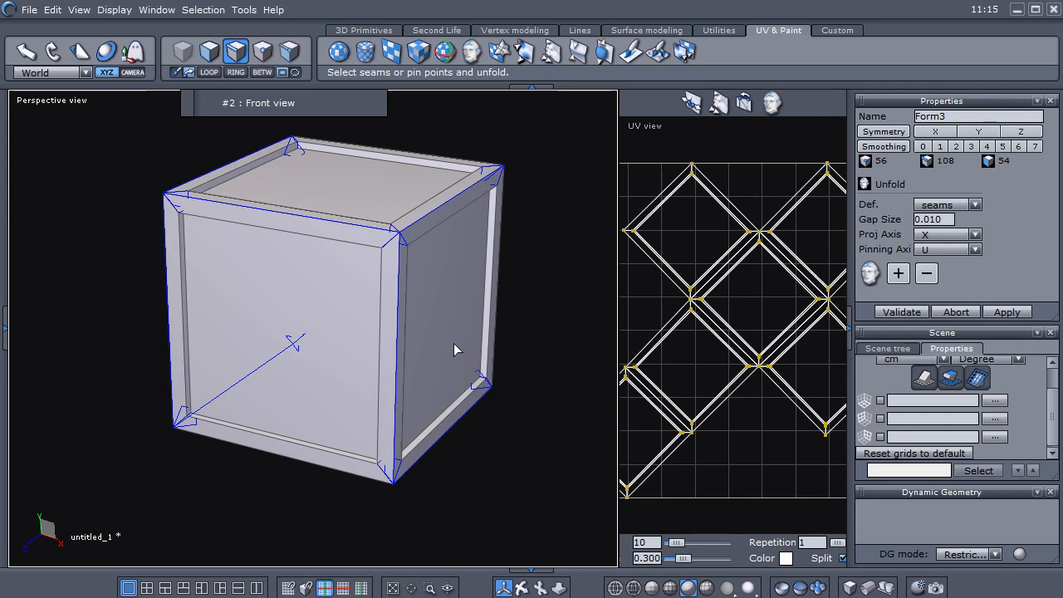
Enlarge the UV view and unfold the crate again with the added corner seams and a gap size of 0.010
drag(618, 290, 323, 301)
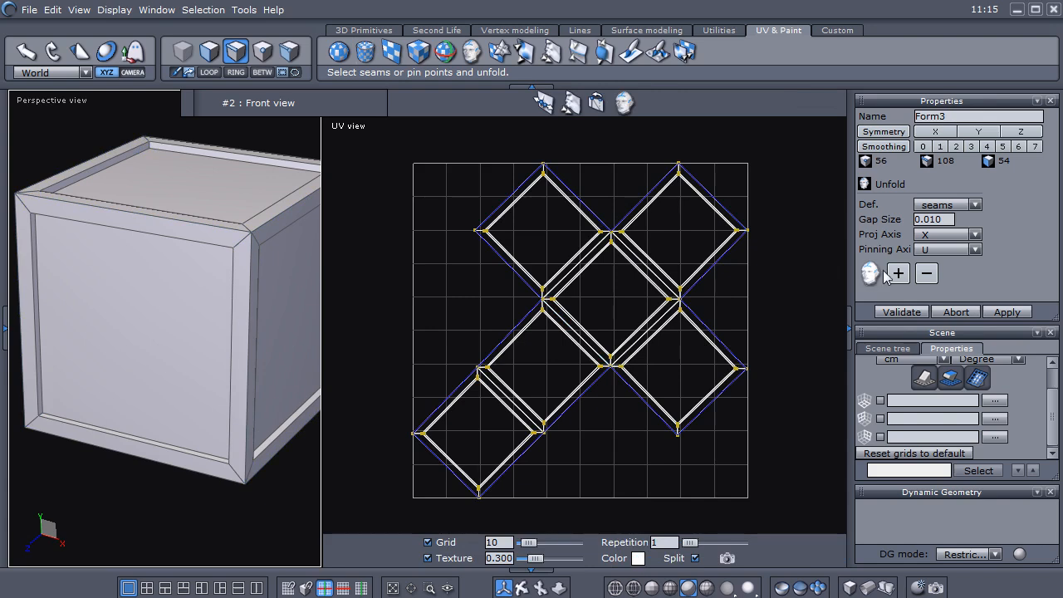
mouse_move(870, 252)
mouse_down()
mouse_move(853, 313)
mouse_move(874, 264)
mouse_up()
key(Escape)
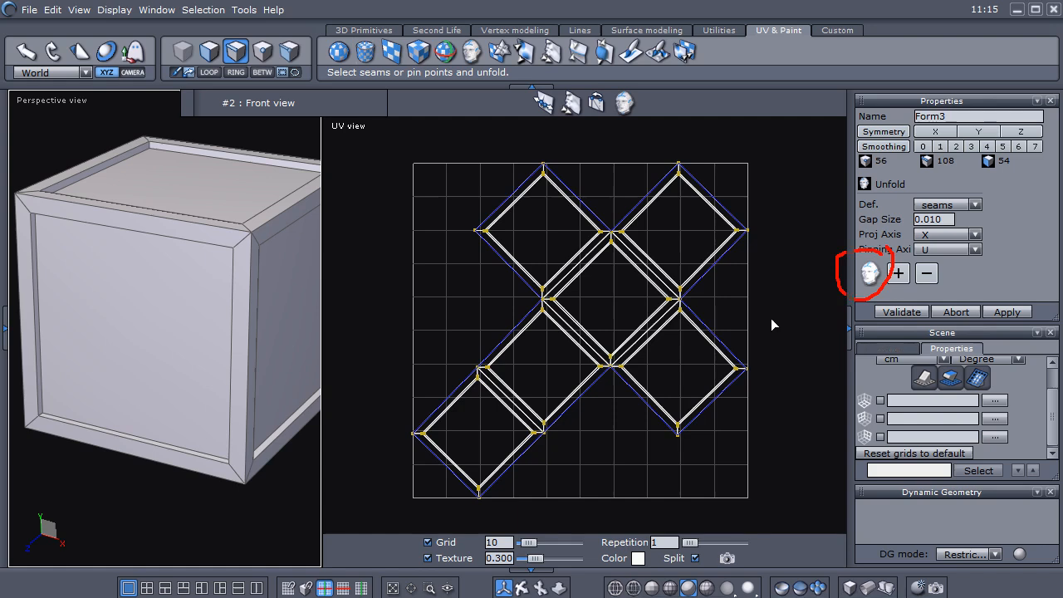
click(868, 274)
scroll(552, 371, up, 3)
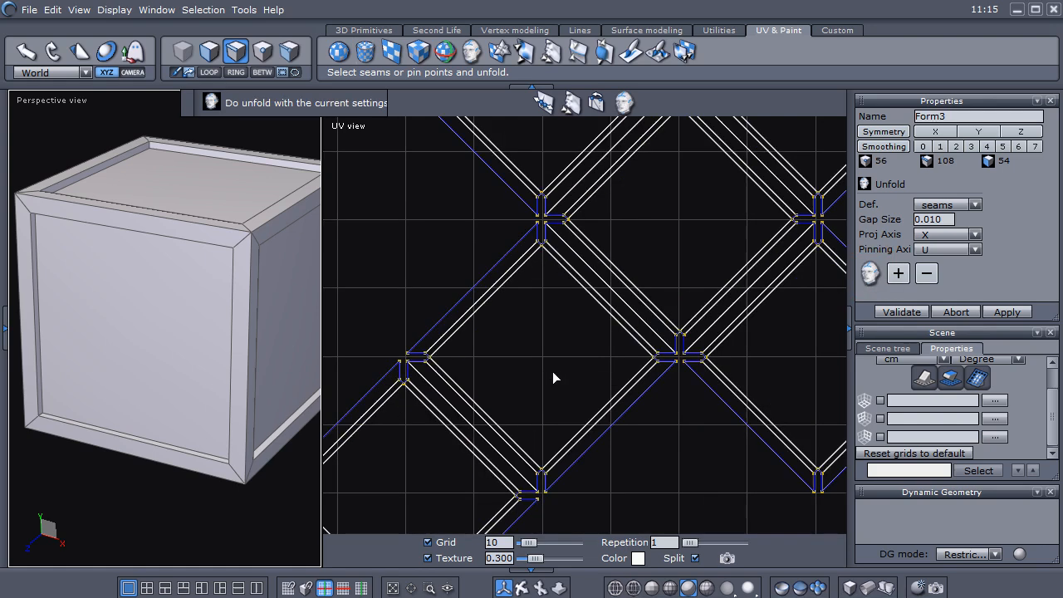
Switch from the split layout to a single viewport showing only the crate's UV view
middle_drag(607, 372, 512, 457)
scroll(631, 364, down, 1)
middle_drag(621, 366, 558, 452)
scroll(601, 379, up, 3)
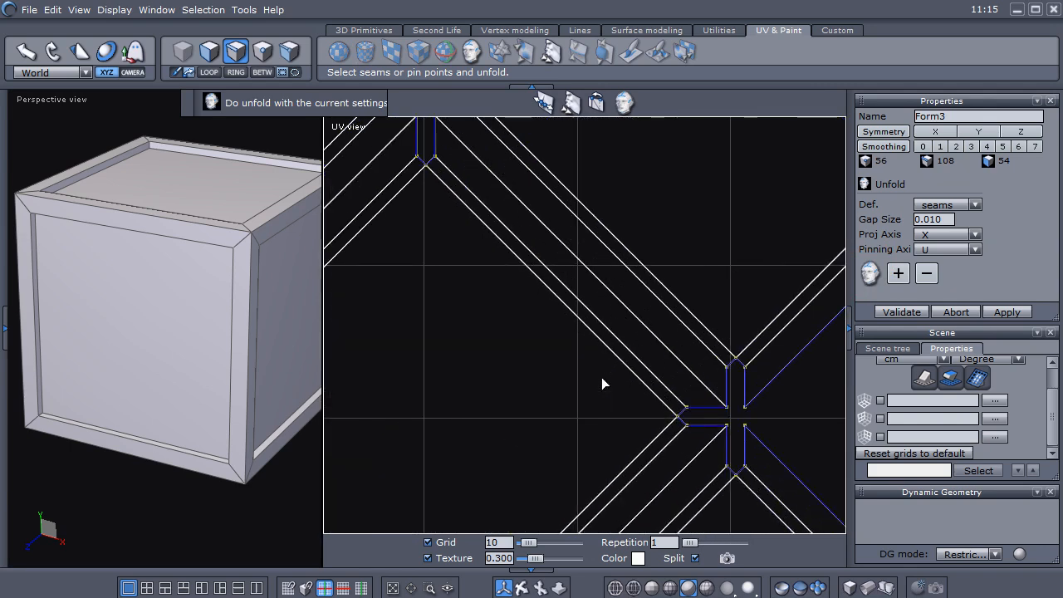
scroll(599, 379, down, 5)
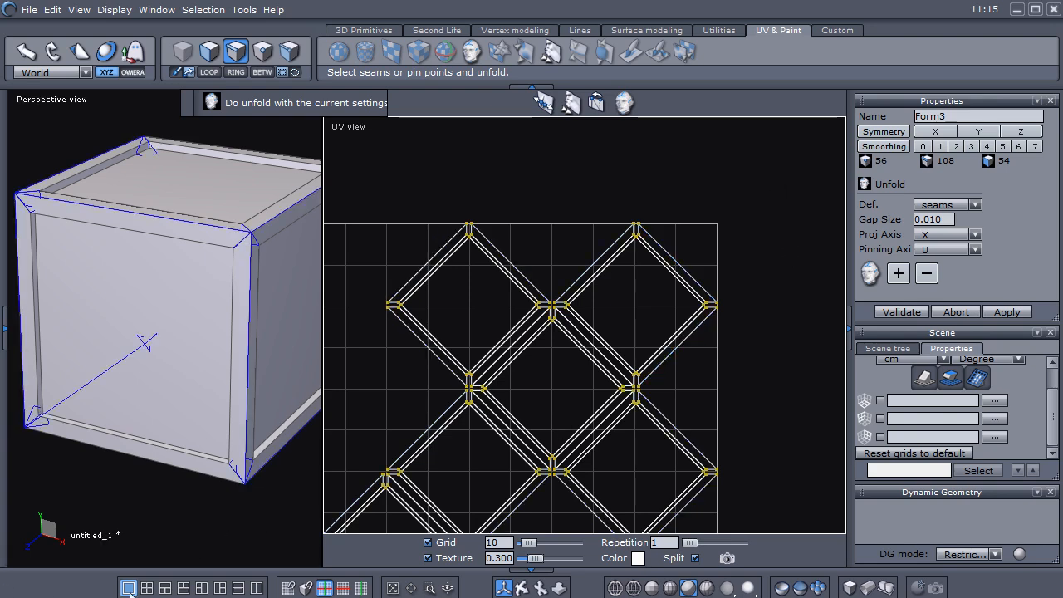
key(ctrl+shift+d)
mouse_move(125, 562)
mouse_down()
mouse_move(108, 568)
mouse_move(138, 563)
mouse_up()
key(Escape)
click(129, 587)
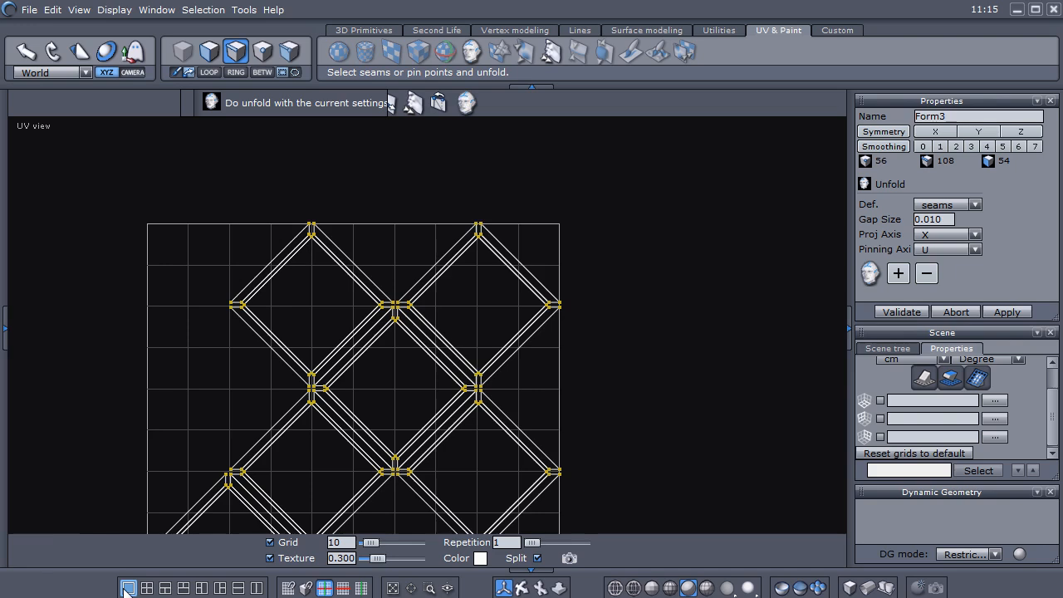
Examine the unfolded crate faces and the gaps at their corner seams across the whole UV layout
middle_drag(85, 486, 240, 357)
scroll(239, 365, down, 2)
middle_drag(234, 400, 338, 373)
scroll(392, 357, up, 3)
middle_drag(446, 334, 241, 453)
middle_drag(490, 344, 544, 402)
scroll(524, 385, down, 2)
middle_drag(485, 430, 503, 308)
scroll(502, 311, down, 2)
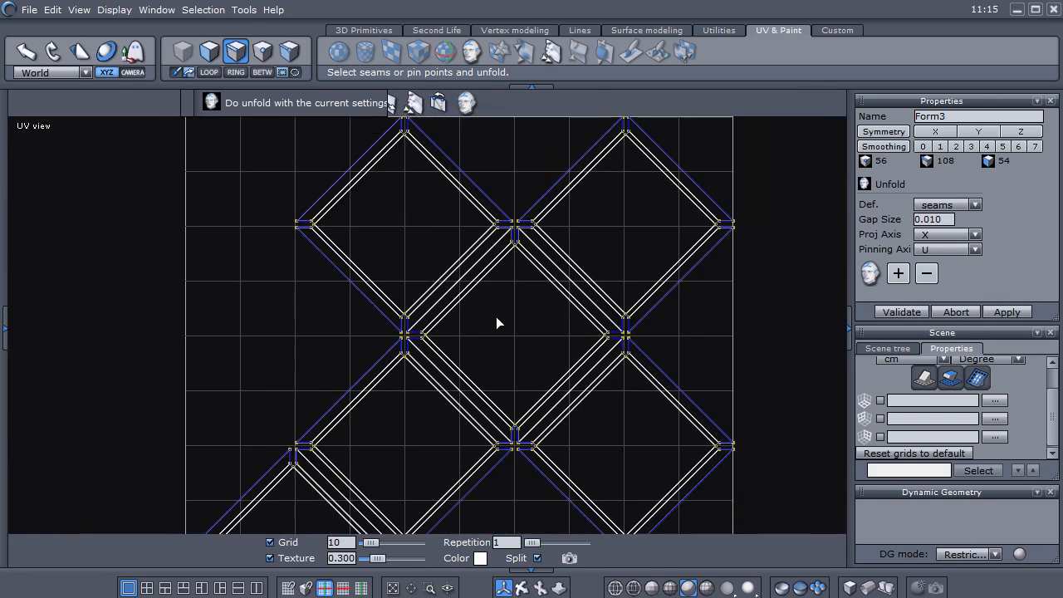
middle_drag(459, 390, 508, 258)
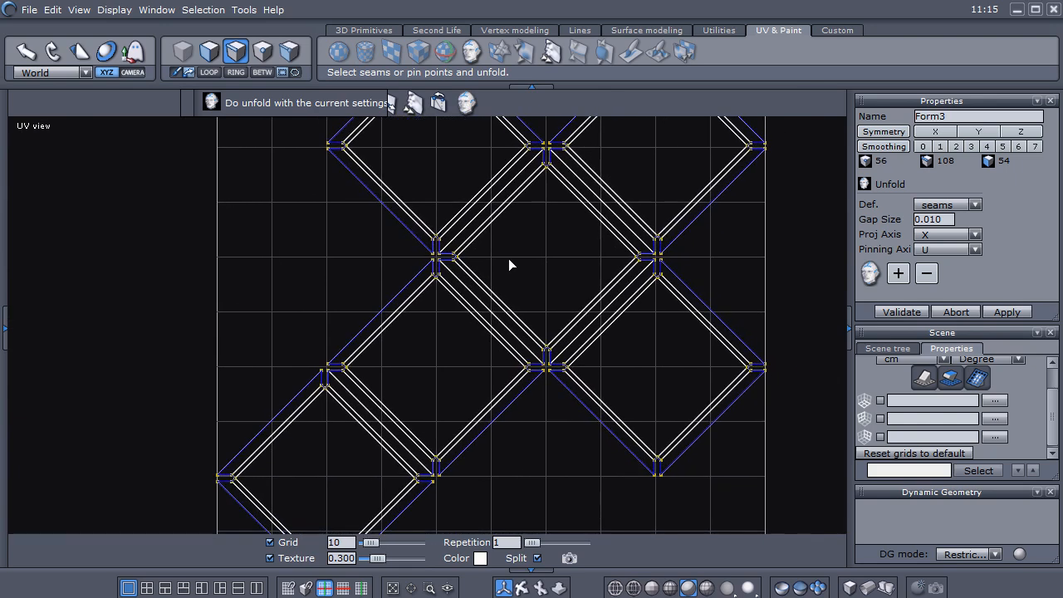
middle_drag(385, 408, 536, 328)
scroll(502, 337, down, 2)
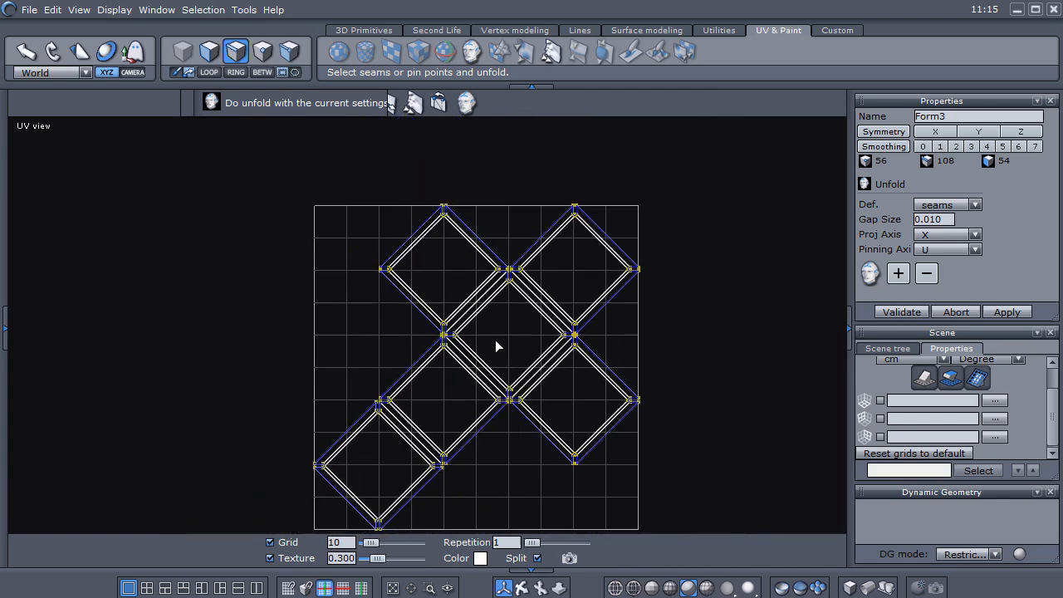
middle_drag(476, 373, 527, 306)
scroll(479, 301, up, 5)
scroll(475, 303, down, 6)
scroll(464, 317, down, 1)
middle_drag(451, 322, 438, 325)
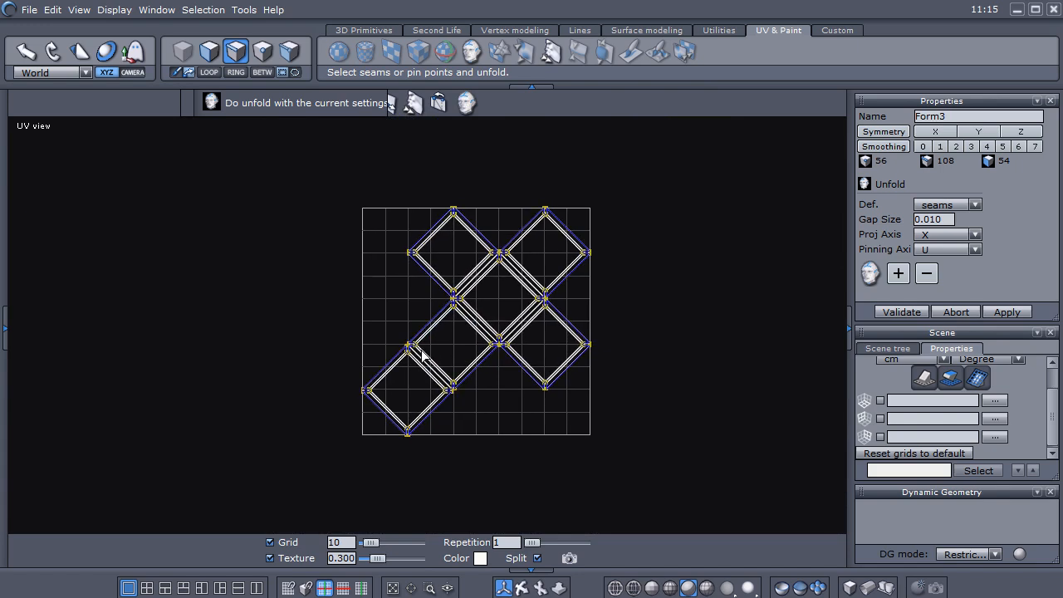
Switch to point selection and validate the crate's Unfold operation
click(262, 51)
scroll(283, 197, up, 1)
middle_drag(284, 196, 221, 171)
scroll(222, 177, down, 1)
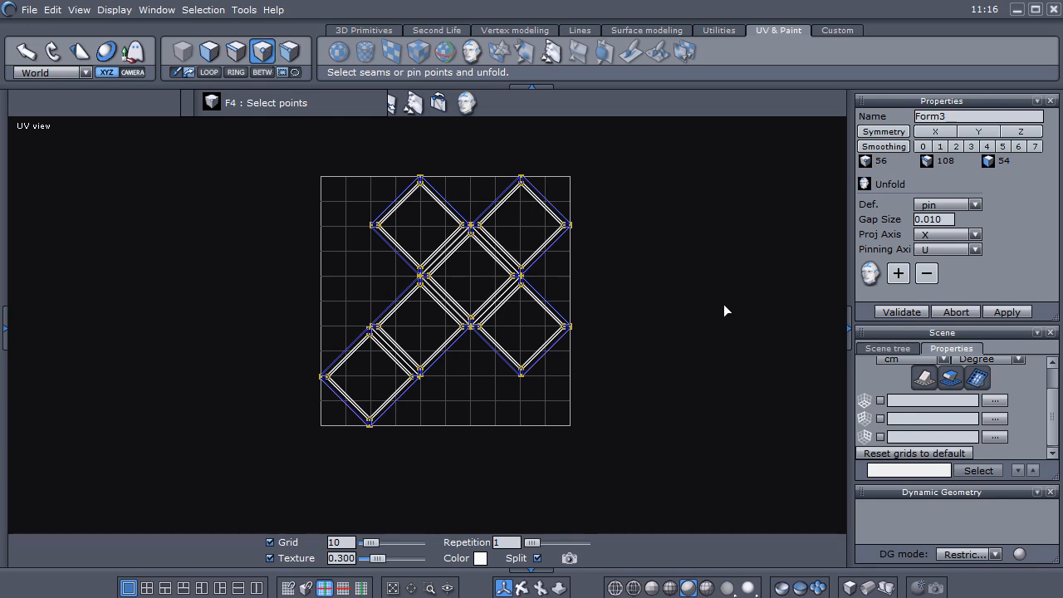
click(901, 311)
Select all the points of the crate's unfolded layout in the UV view
scroll(417, 365, up, 1)
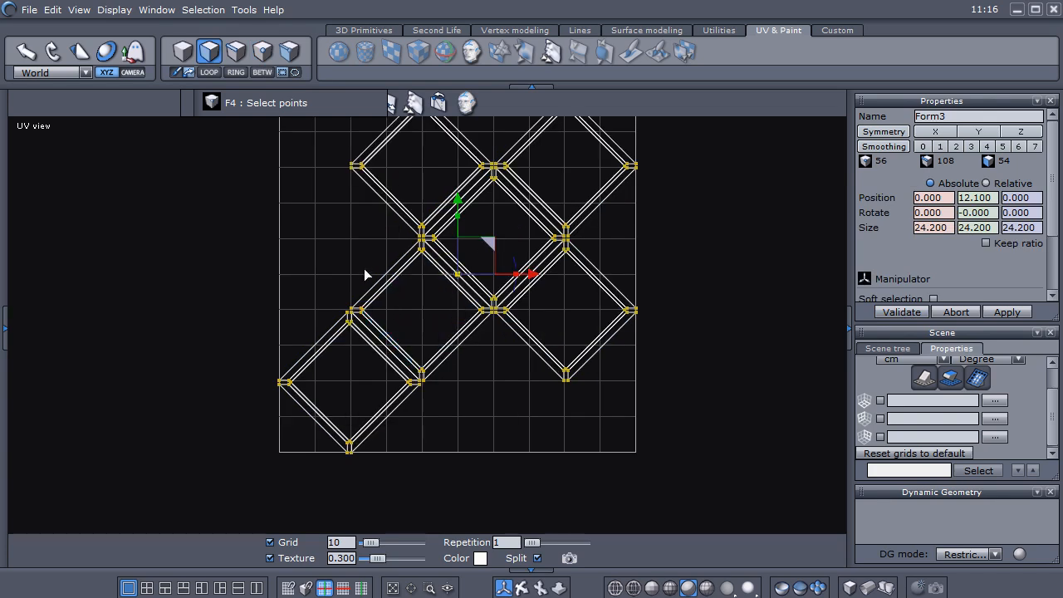
scroll(365, 332, down, 3)
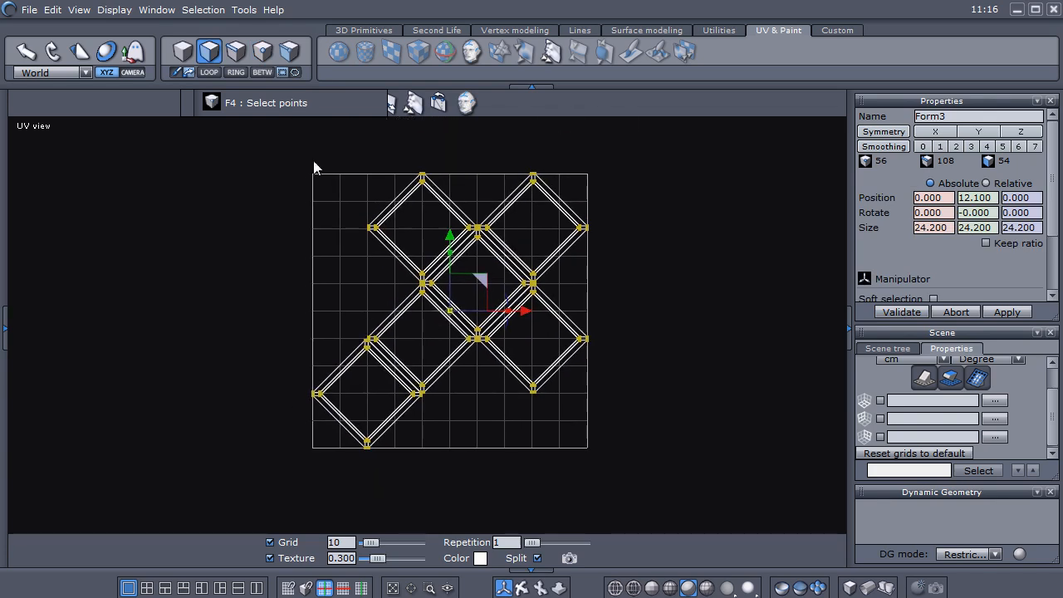
click(262, 52)
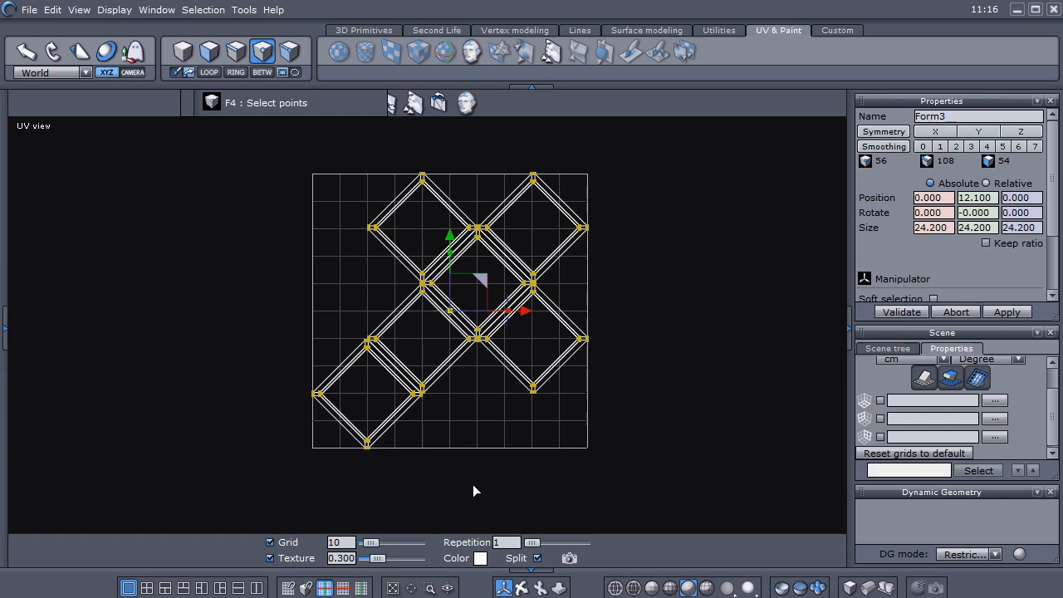
drag(296, 148, 602, 453)
scroll(510, 442, up, 4)
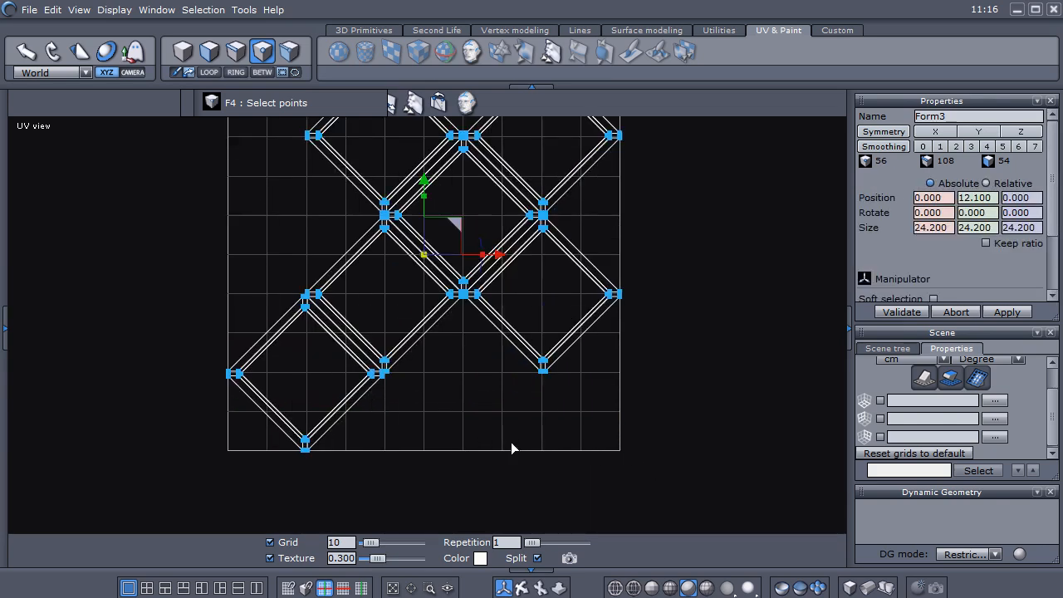
middle_drag(420, 376, 498, 436)
scroll(499, 436, down, 3)
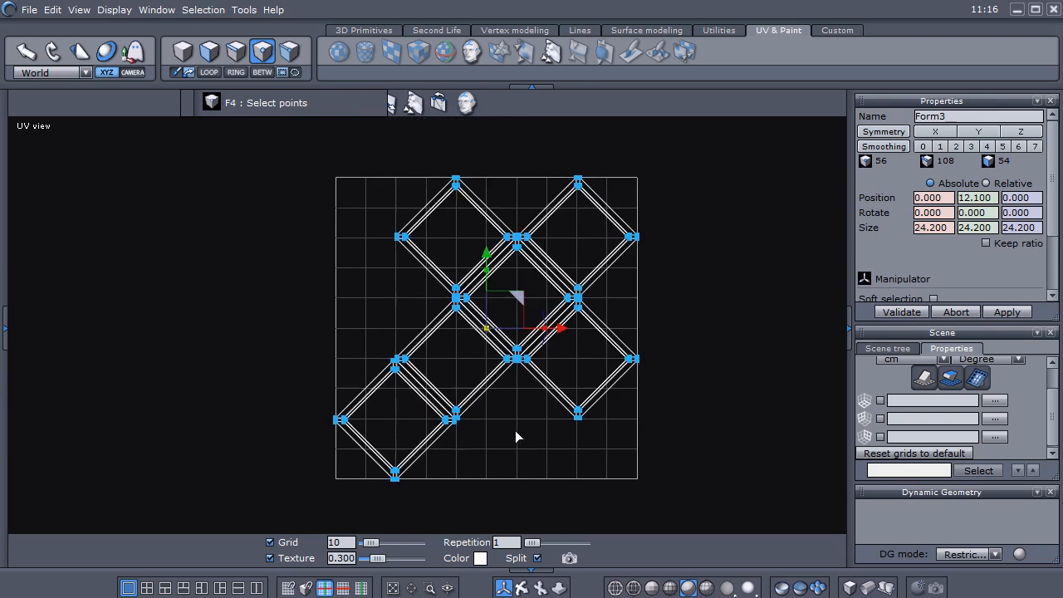
Rotate the selected UV points into an upright cross aligned with the grid and scale them down to fit inside the texture square
drag(545, 323, 537, 297)
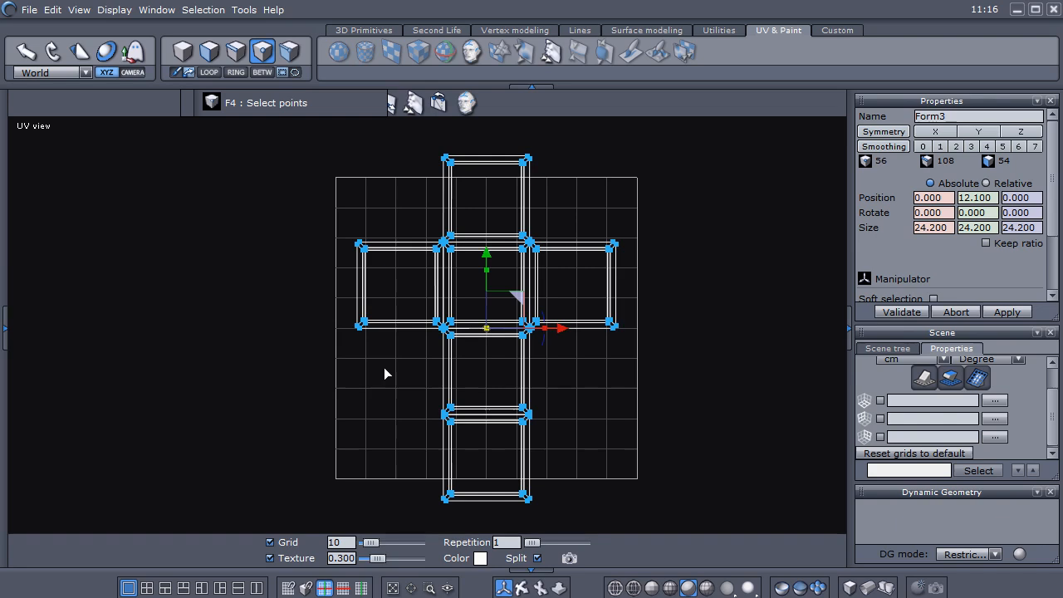
middle_drag(375, 369, 391, 389)
scroll(400, 380, up, 2)
scroll(401, 379, down, 1)
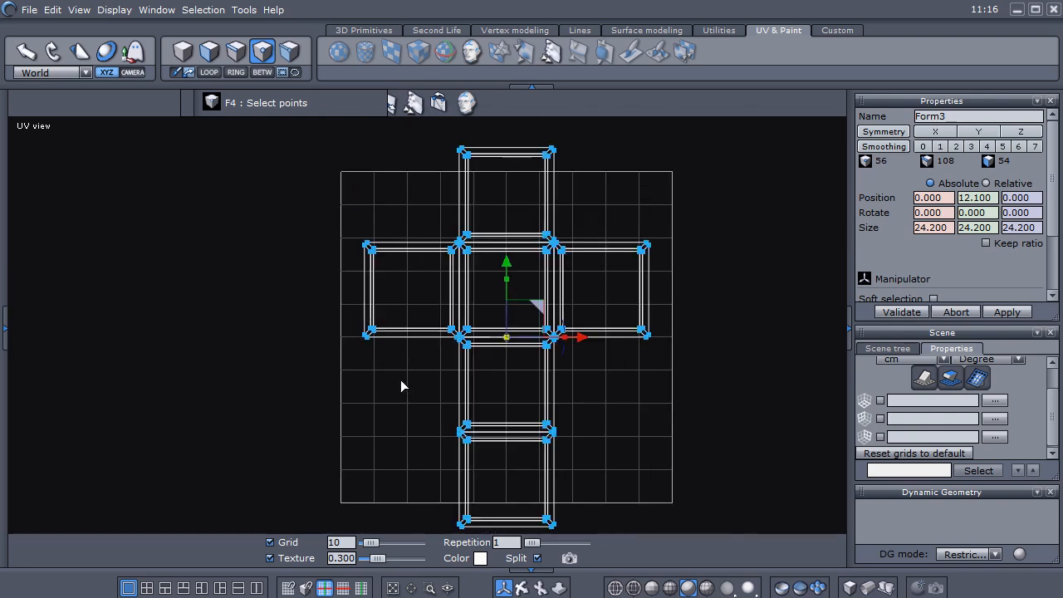
drag(504, 332, 486, 352)
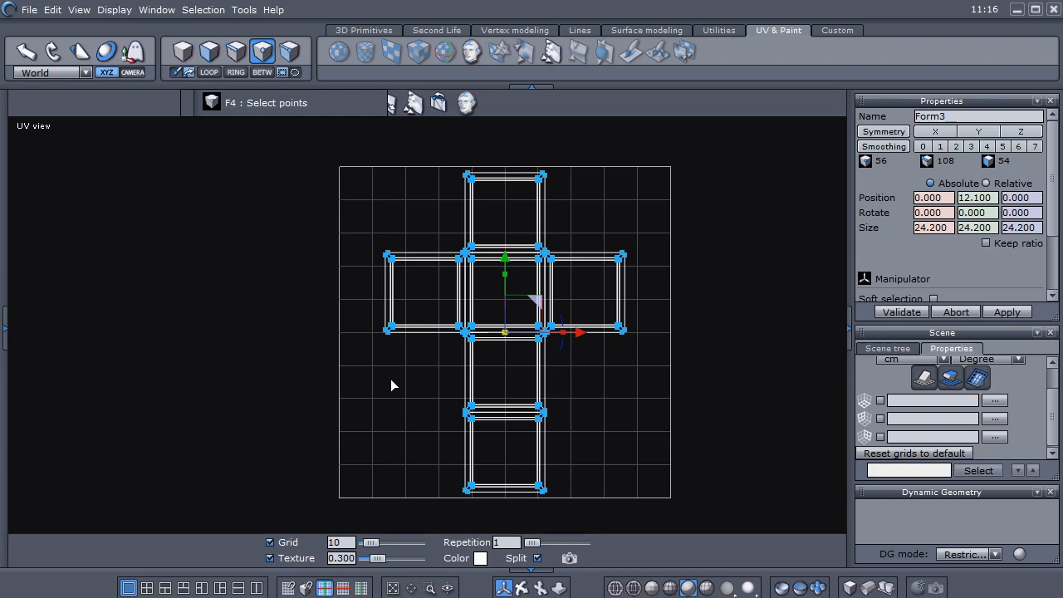
Examine the upright cross layout for face alignment and its fit within the UV grid boundary
scroll(386, 377, up, 2)
scroll(438, 347, down, 5)
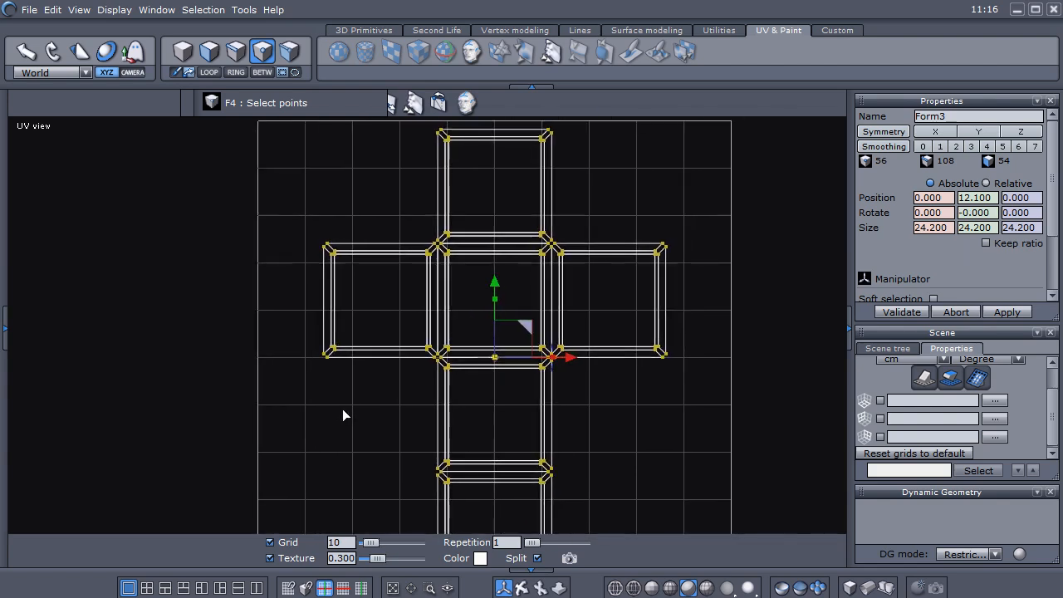
middle_drag(417, 366, 446, 343)
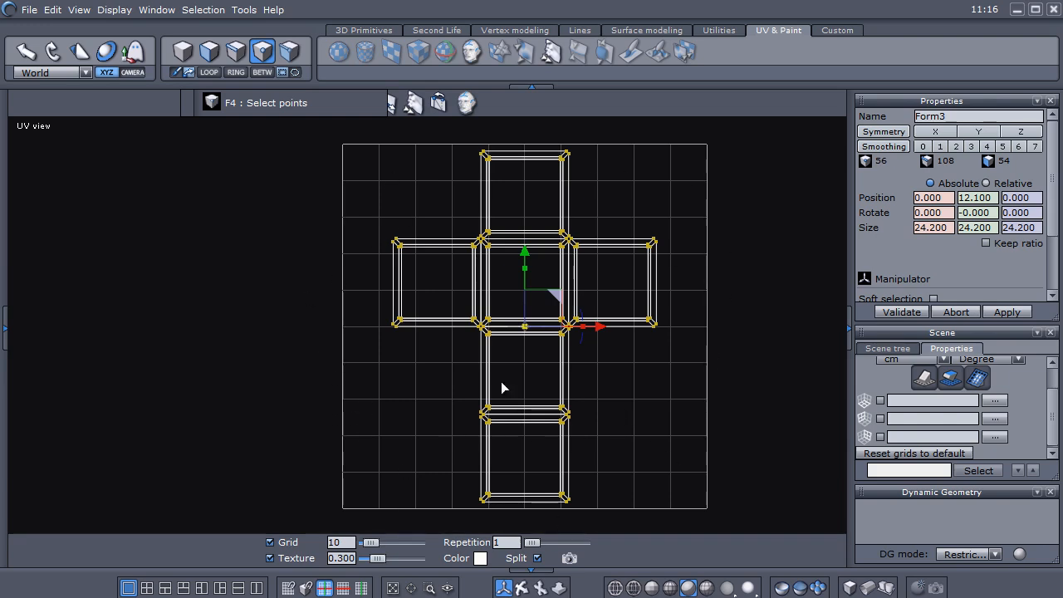
scroll(415, 372, up, 3)
scroll(413, 368, down, 2)
middle_drag(414, 366, 359, 382)
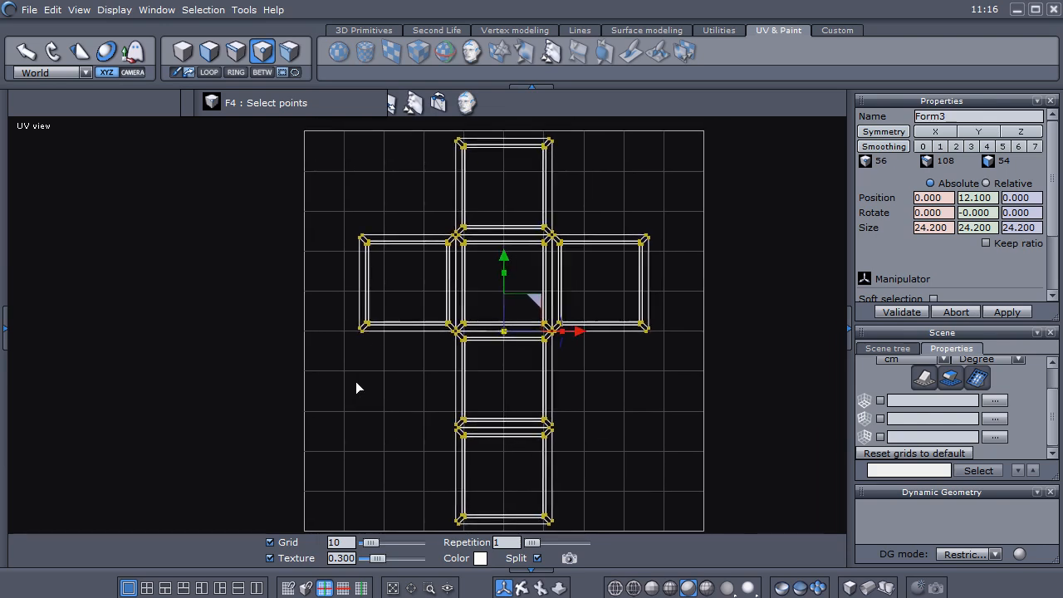
scroll(420, 371, up, 2)
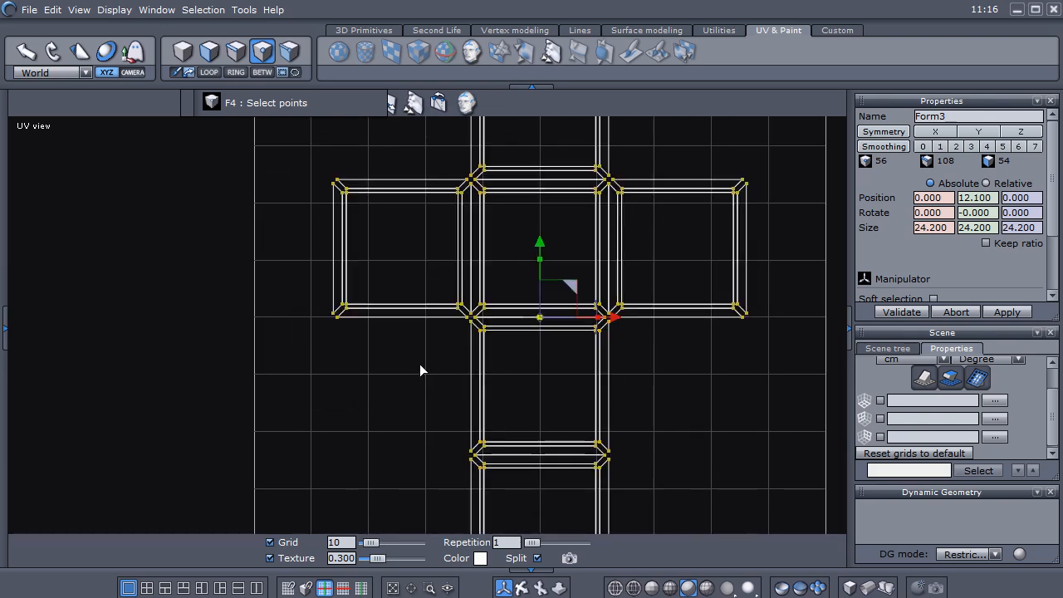
scroll(420, 370, up, 1)
scroll(419, 363, down, 2)
scroll(416, 365, down, 1)
middle_drag(412, 370, 413, 346)
scroll(425, 364, up, 2)
scroll(359, 422, down, 2)
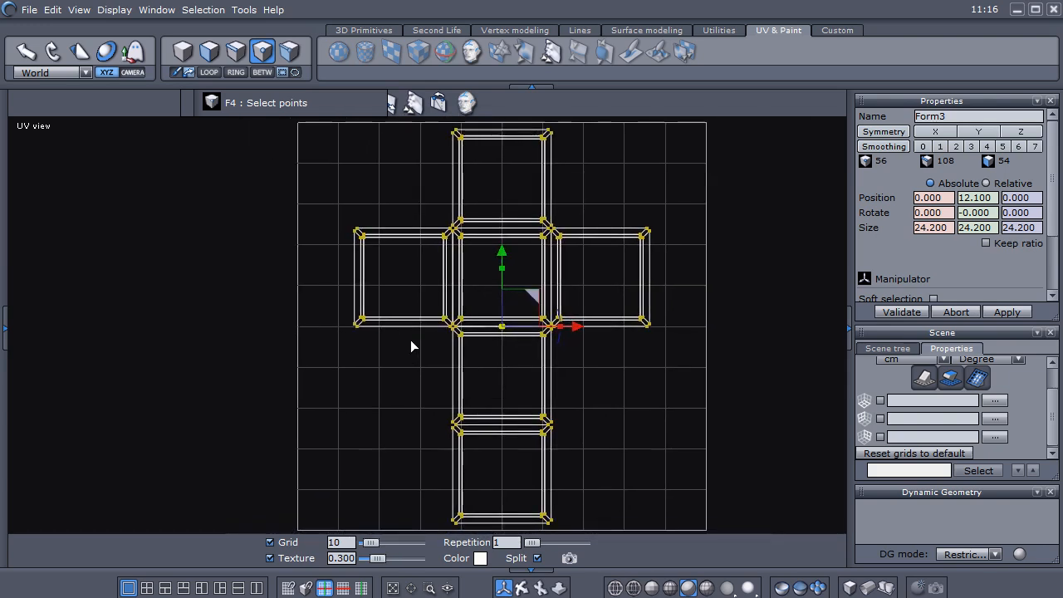
middle_drag(371, 383, 374, 380)
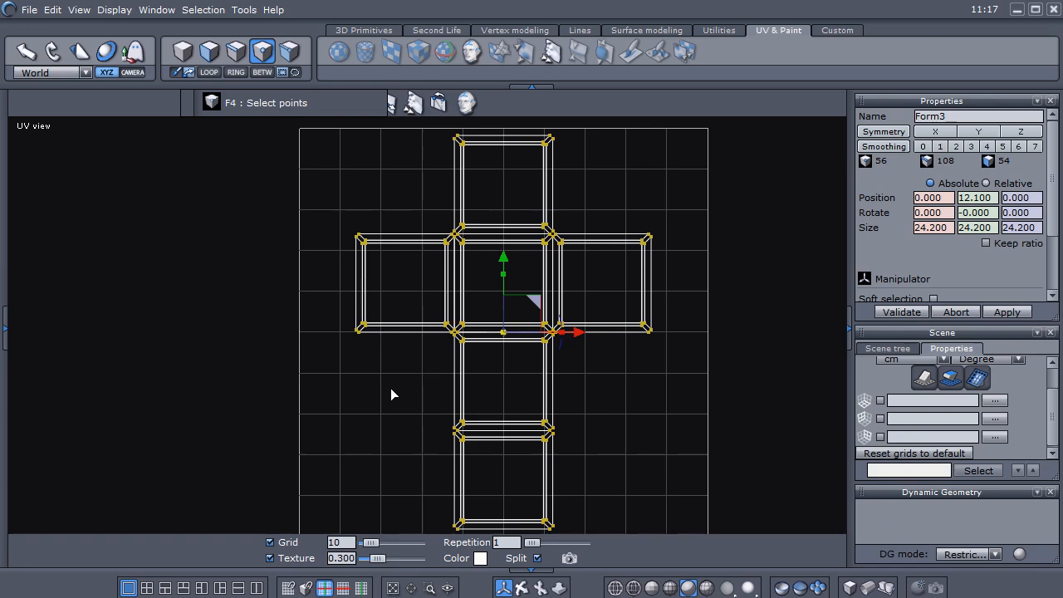
middle_drag(391, 388, 415, 385)
scroll(414, 383, down, 1)
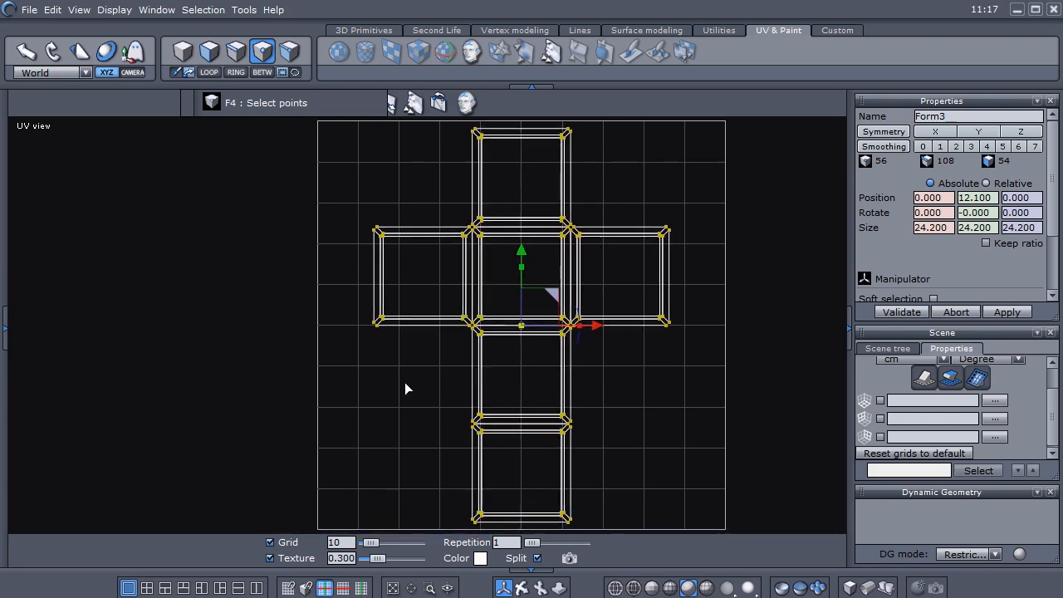
scroll(405, 382, down, 1)
scroll(404, 381, up, 2)
middle_drag(404, 382, 443, 354)
scroll(388, 408, down, 1)
scroll(403, 409, up, 3)
scroll(402, 408, down, 2)
middle_drag(402, 408, 414, 393)
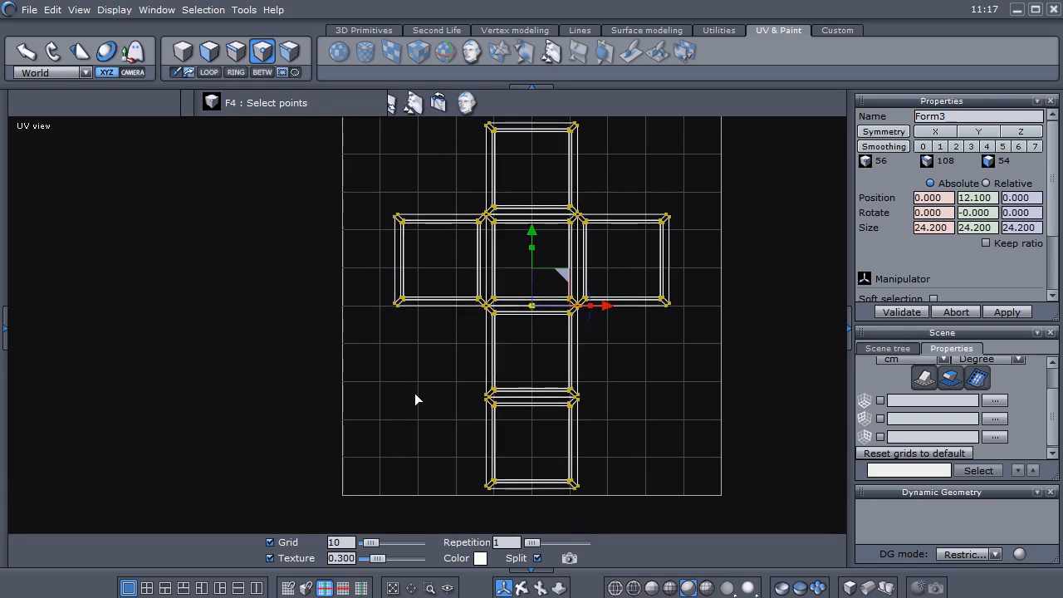
Start exporting the UV layout as an image, with type JPEG (*.jpg) and the Desktop folder "models and tuts" as destination
click(575, 560)
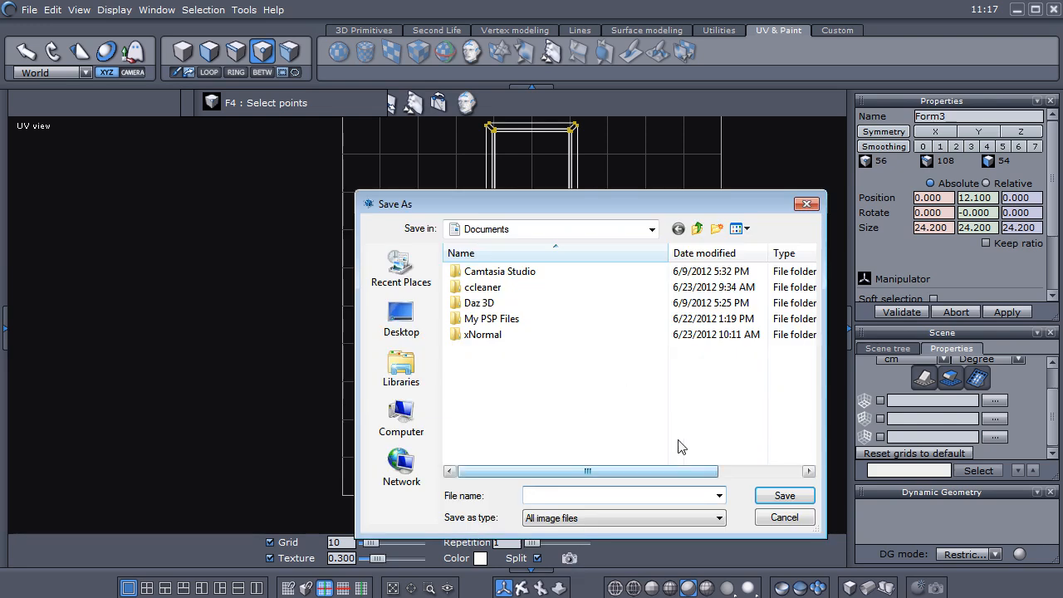
click(718, 519)
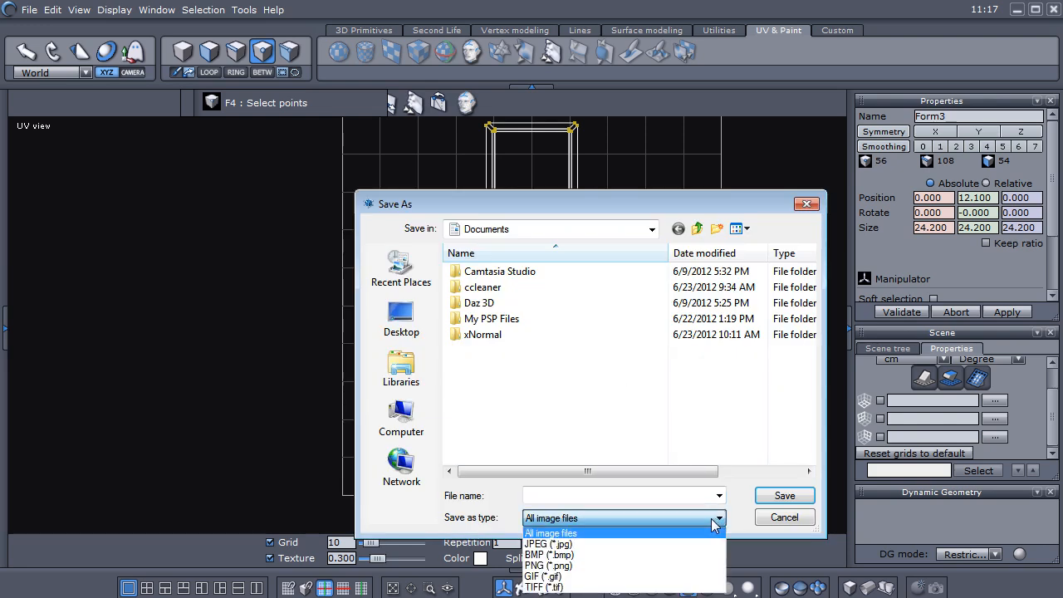
click(662, 544)
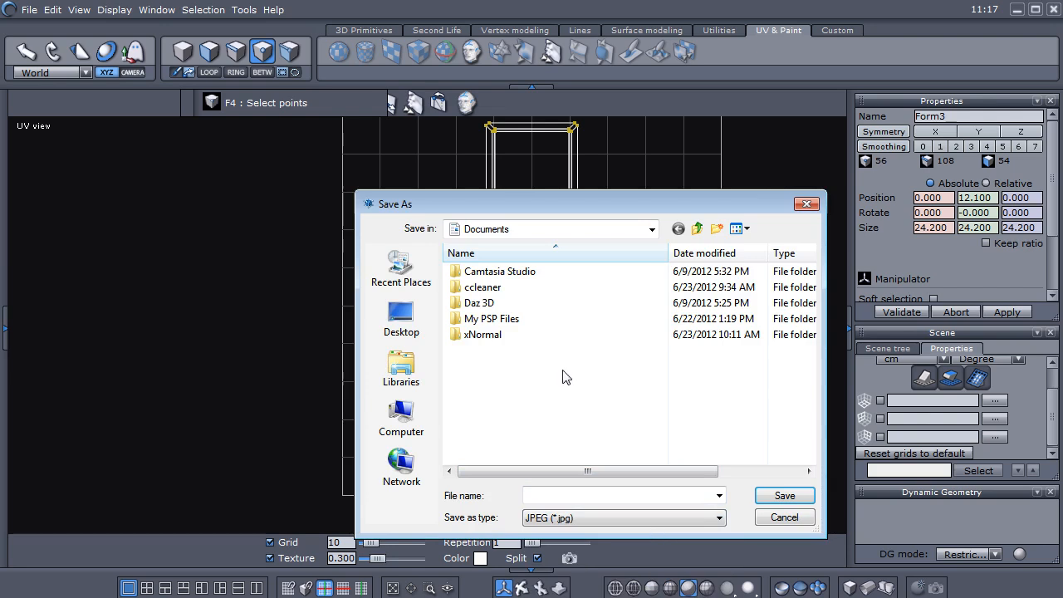
click(407, 322)
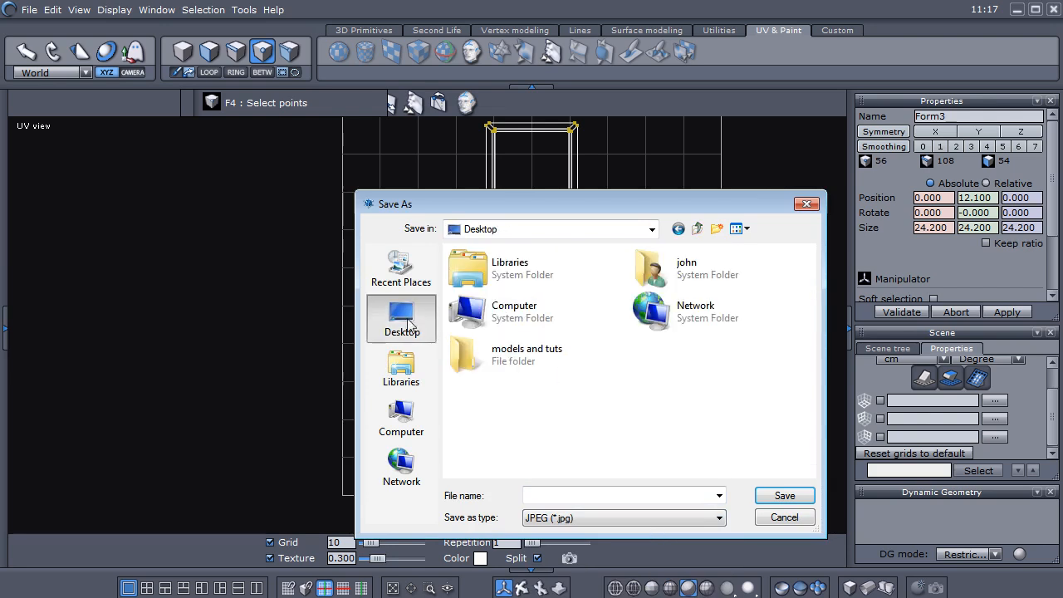
double_click(516, 354)
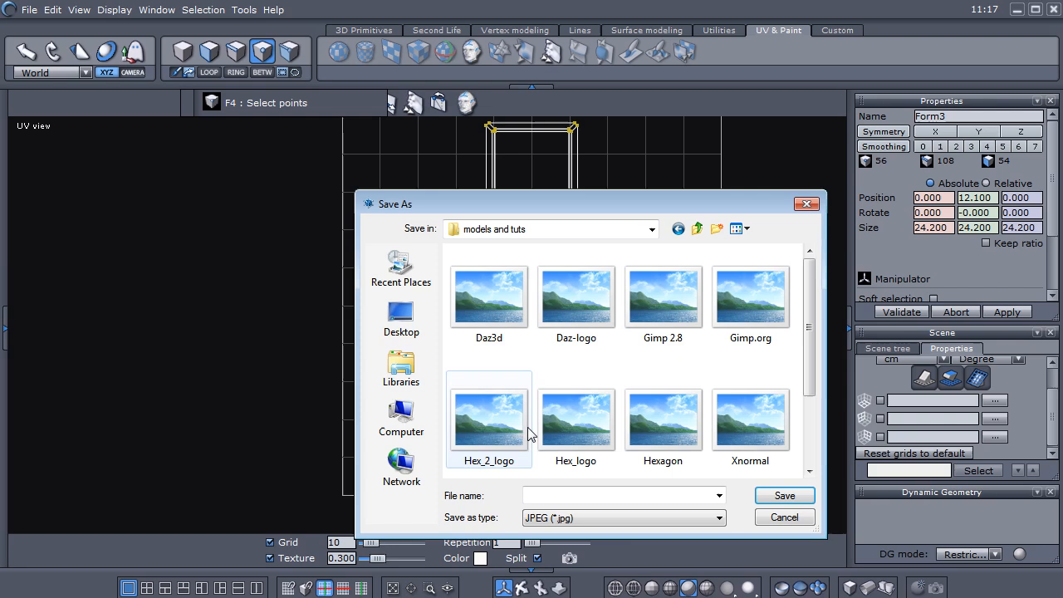
scroll(596, 376, down, 1)
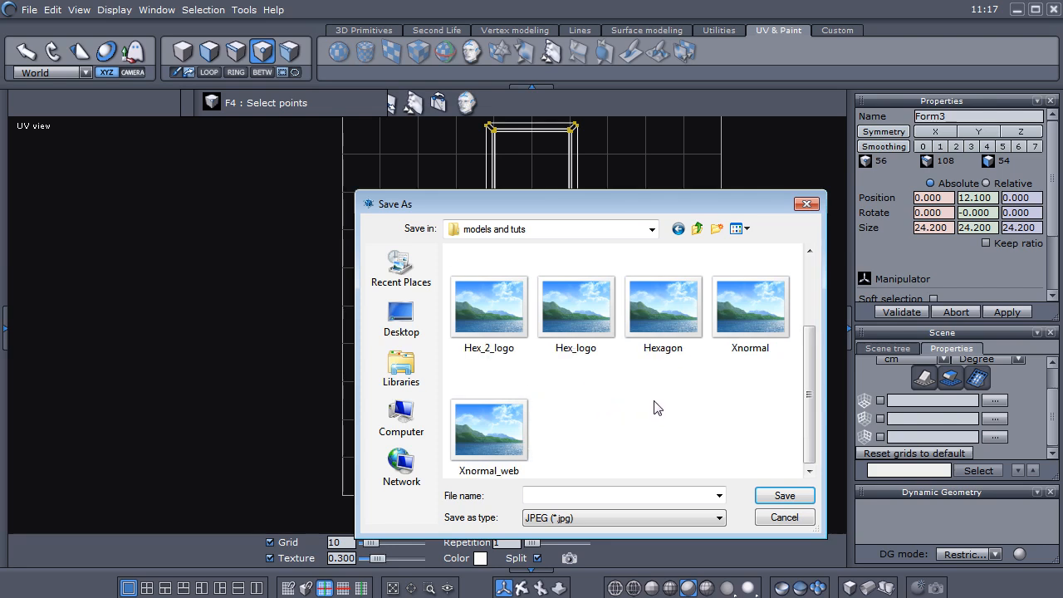
Create a new folder named "crate tut" inside the "models and tuts" folder
click(718, 233)
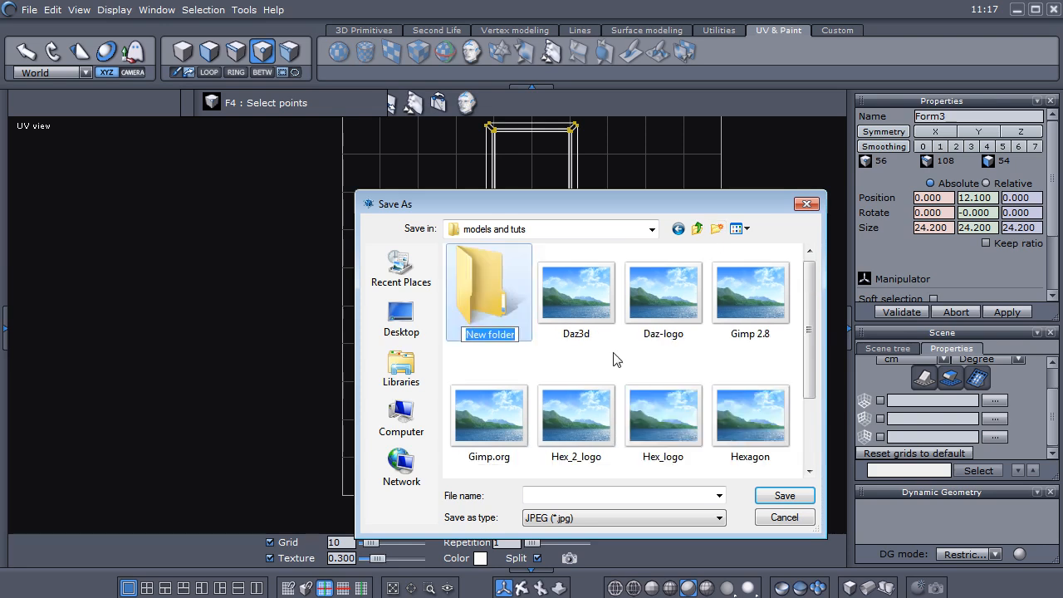
text(crate)
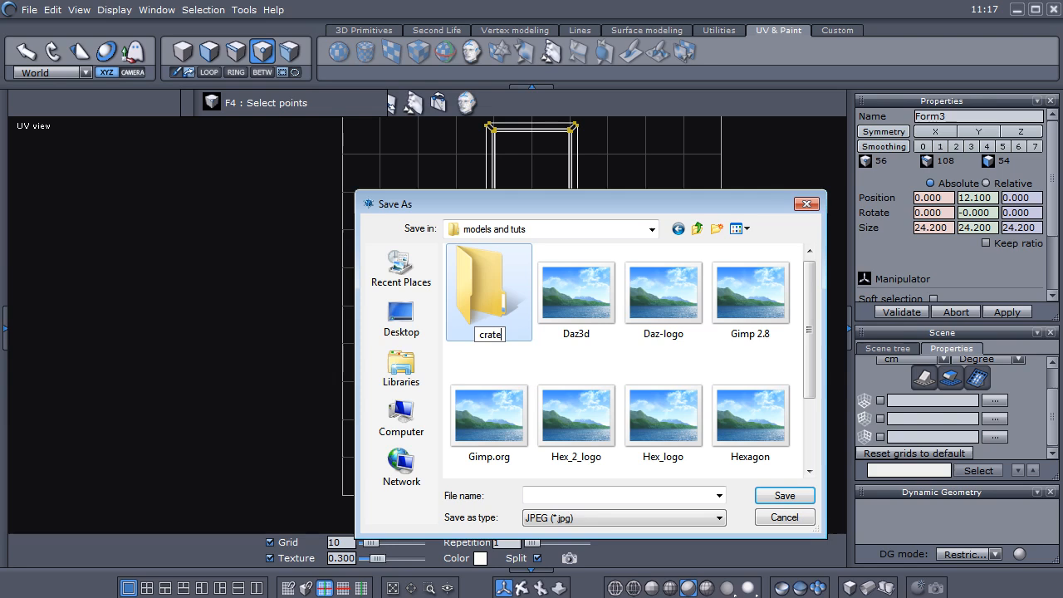
text( tut)
key(Return)
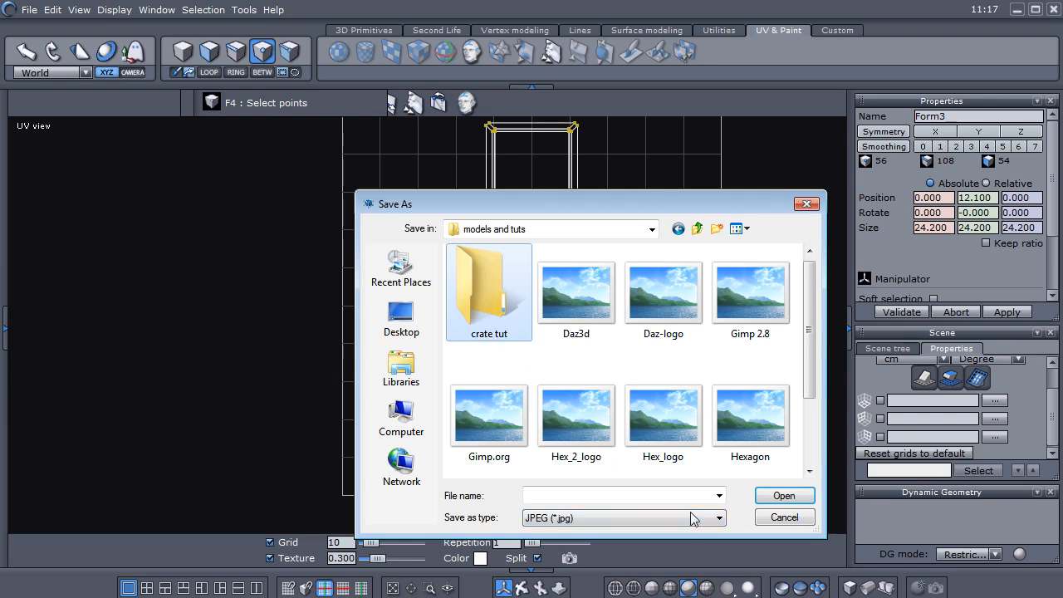
Name the UV layout image "crate u" and save it as a JPEG inside the "crate tut" folder
click(623, 495)
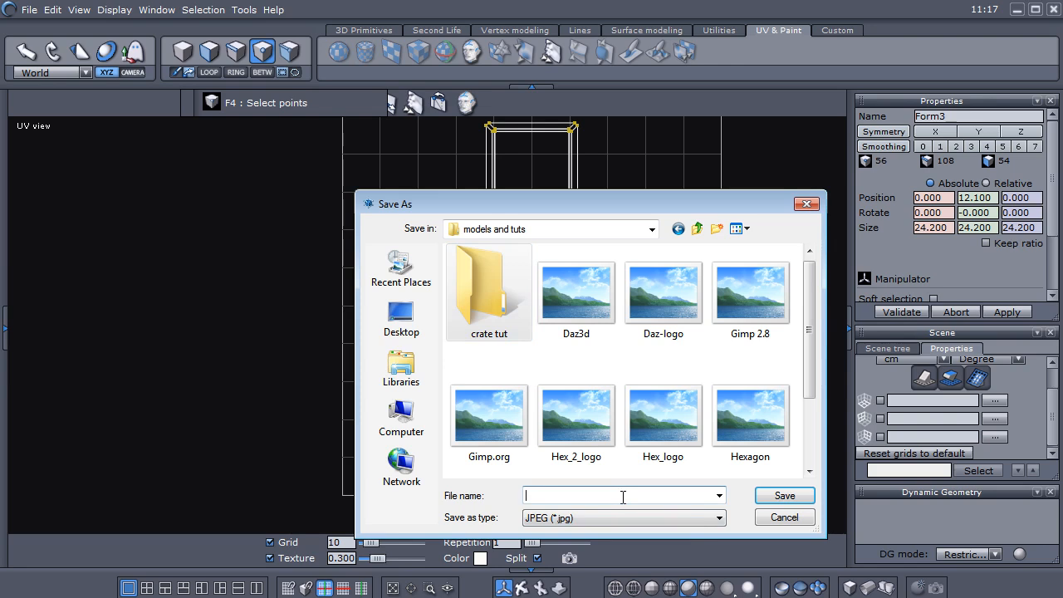
text(c)
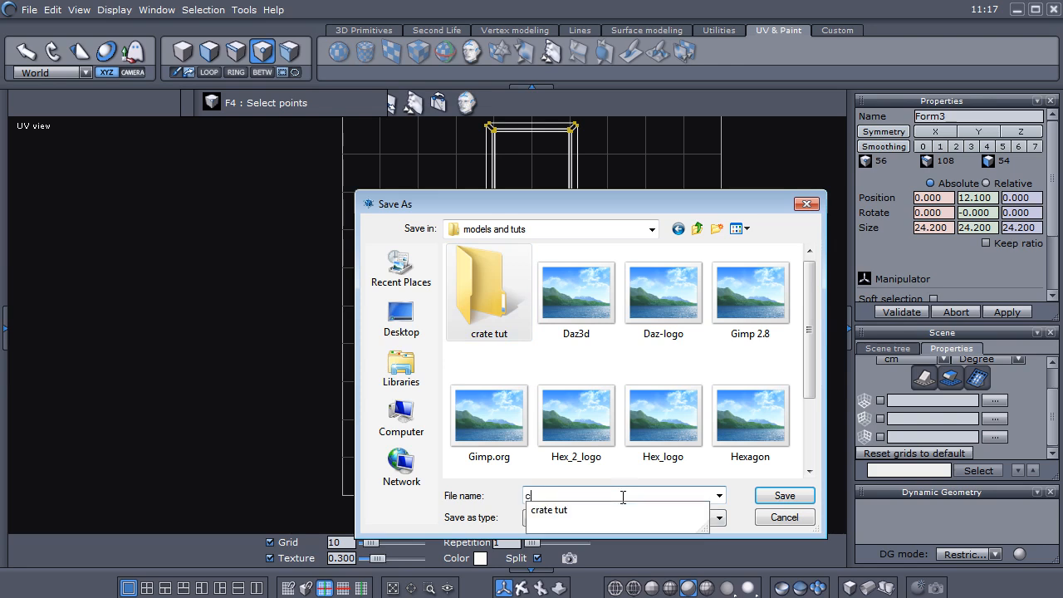
text(rate u)
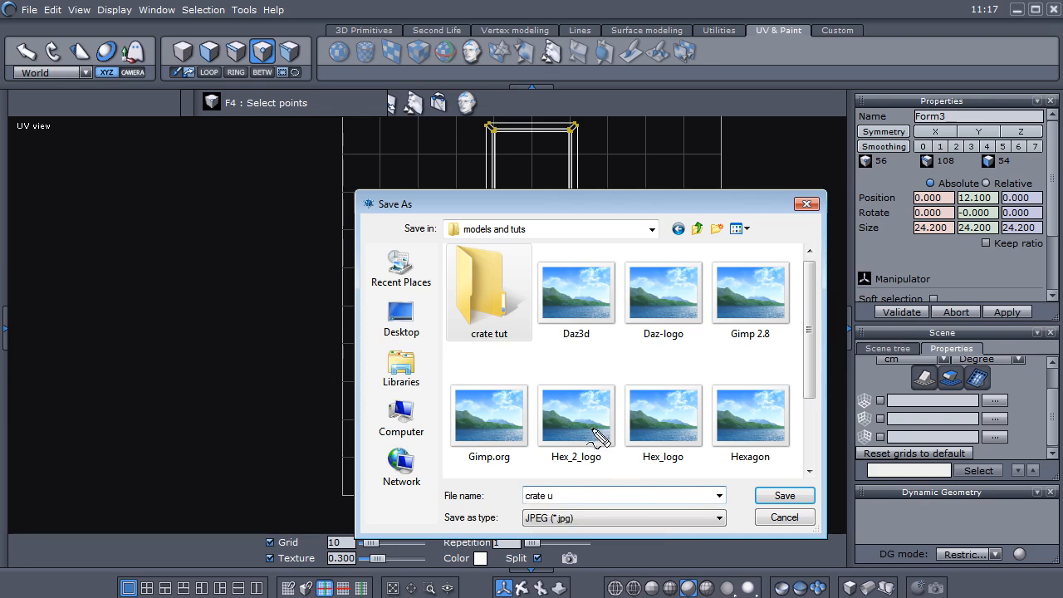
key(Return)
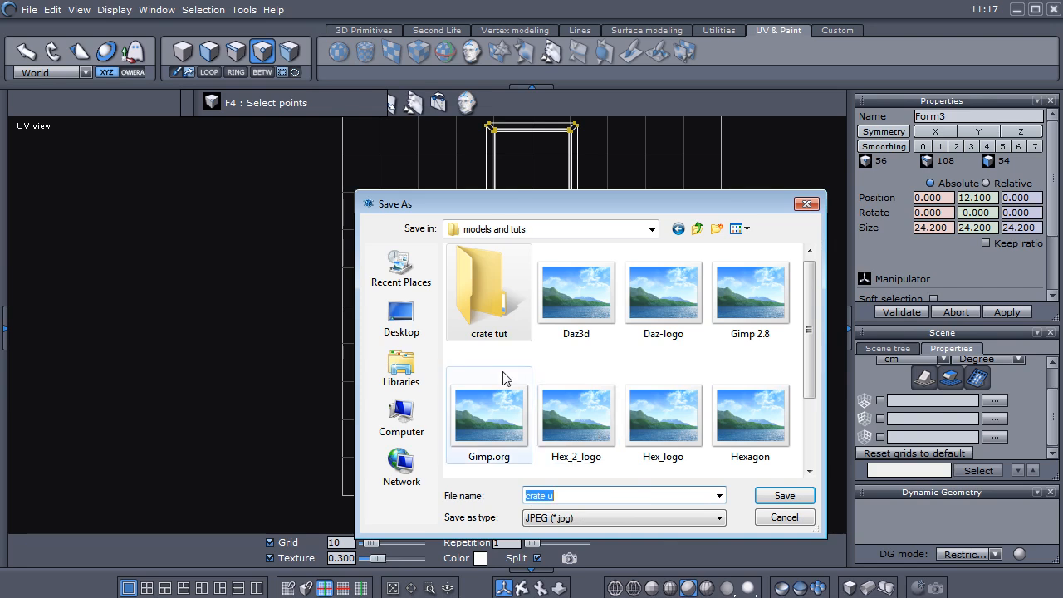
click(565, 496)
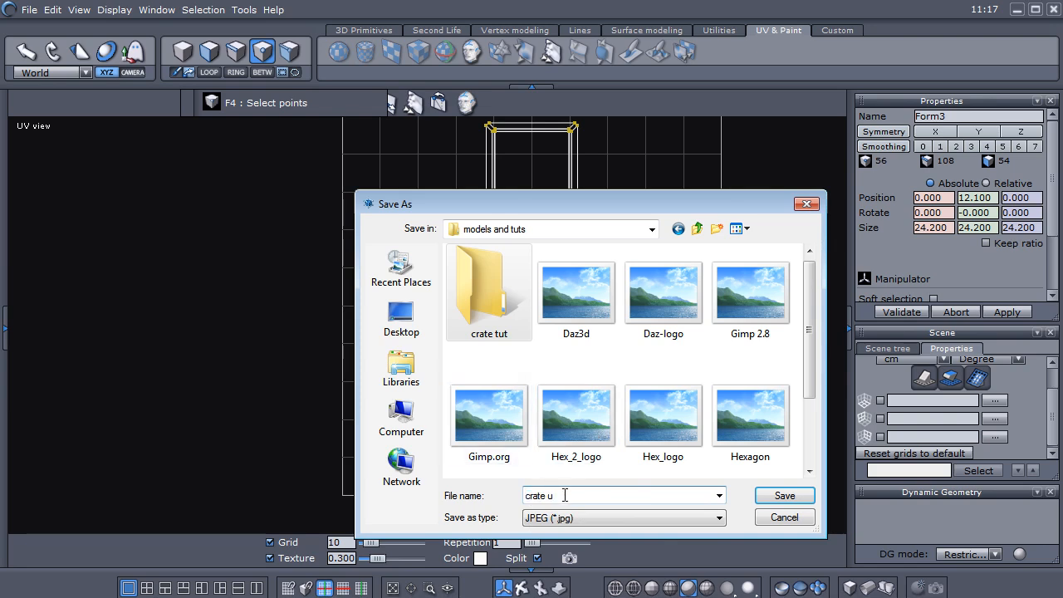
double_click(500, 329)
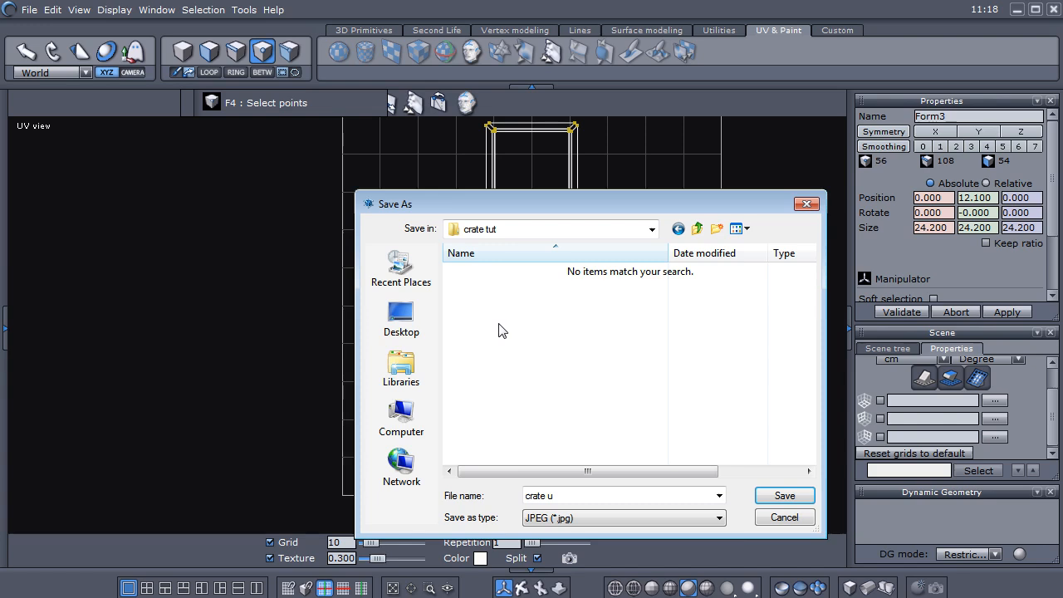
click(569, 495)
click(570, 496)
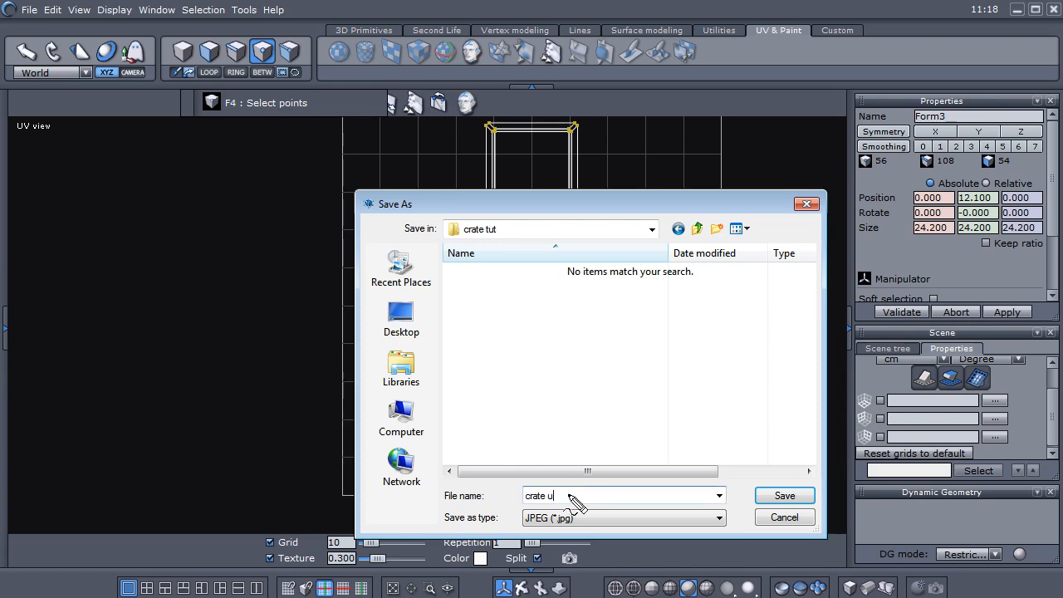
click(570, 496)
click(569, 495)
click(781, 496)
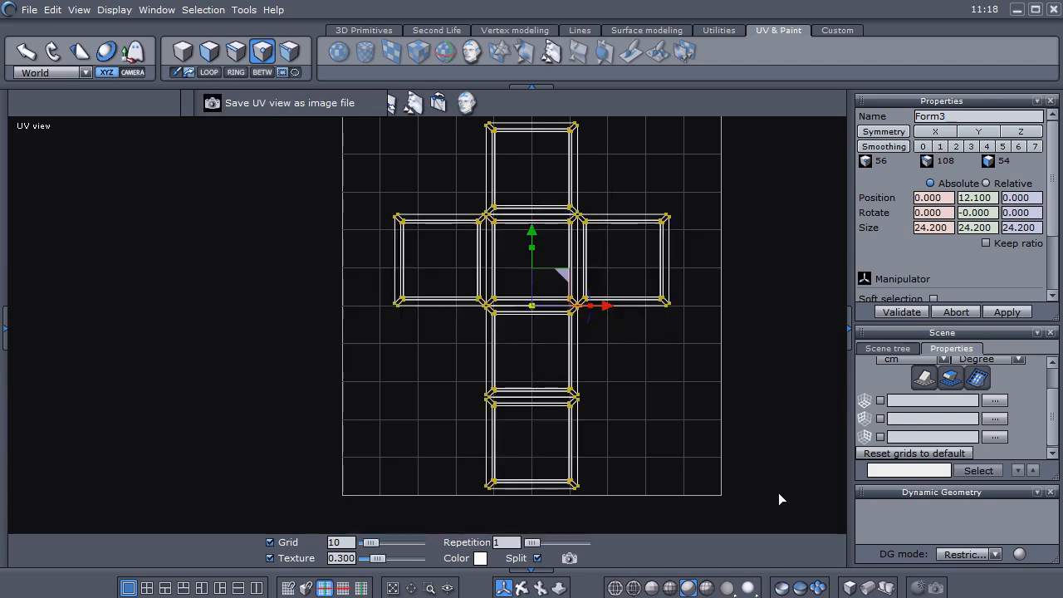
scroll(586, 442, up, 4)
scroll(581, 441, down, 3)
middle_drag(631, 377, 587, 423)
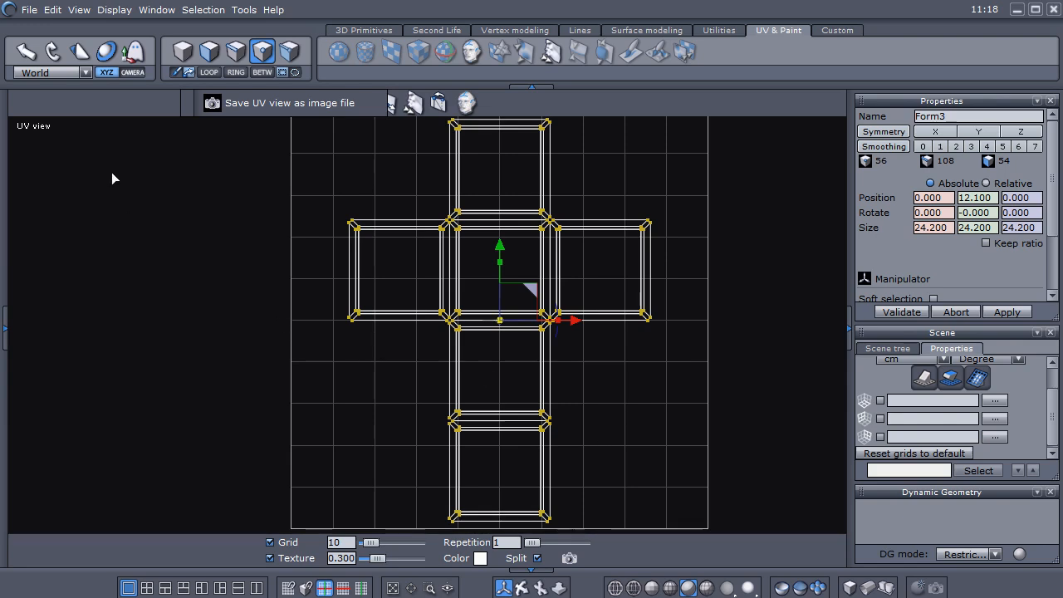
Save the scene as a Hexagon (*.hxn) file named "crate tut" in the Desktop folder "models and tuts", subfolder "crate tut"
click(29, 11)
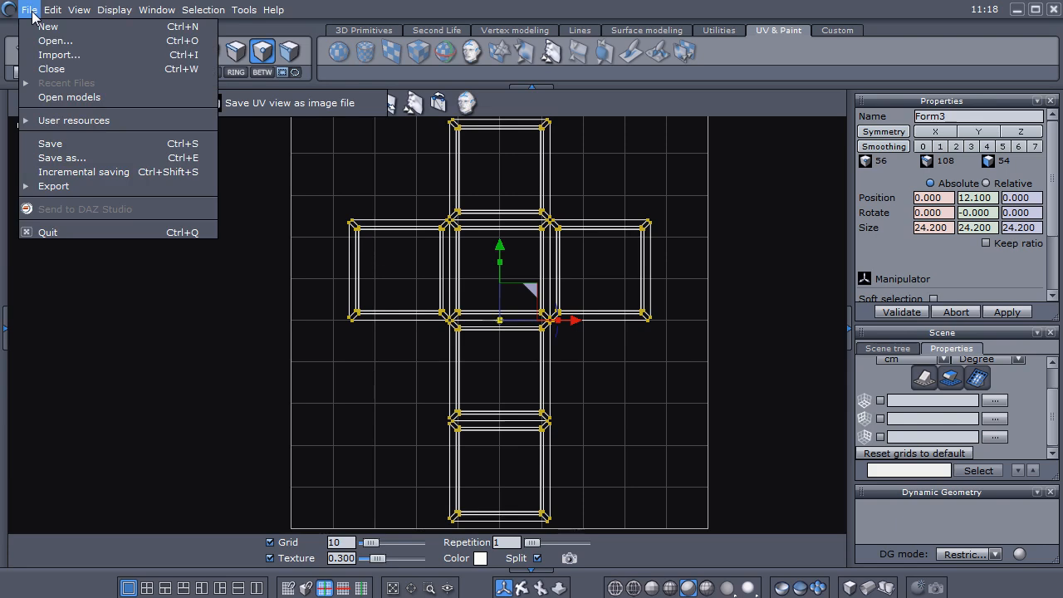
click(83, 145)
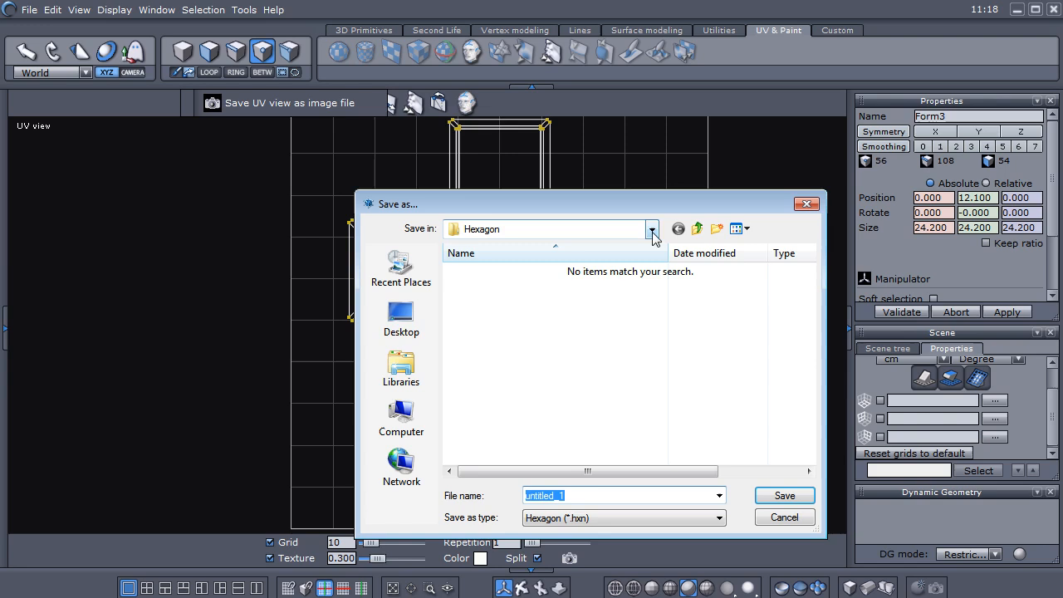
click(402, 322)
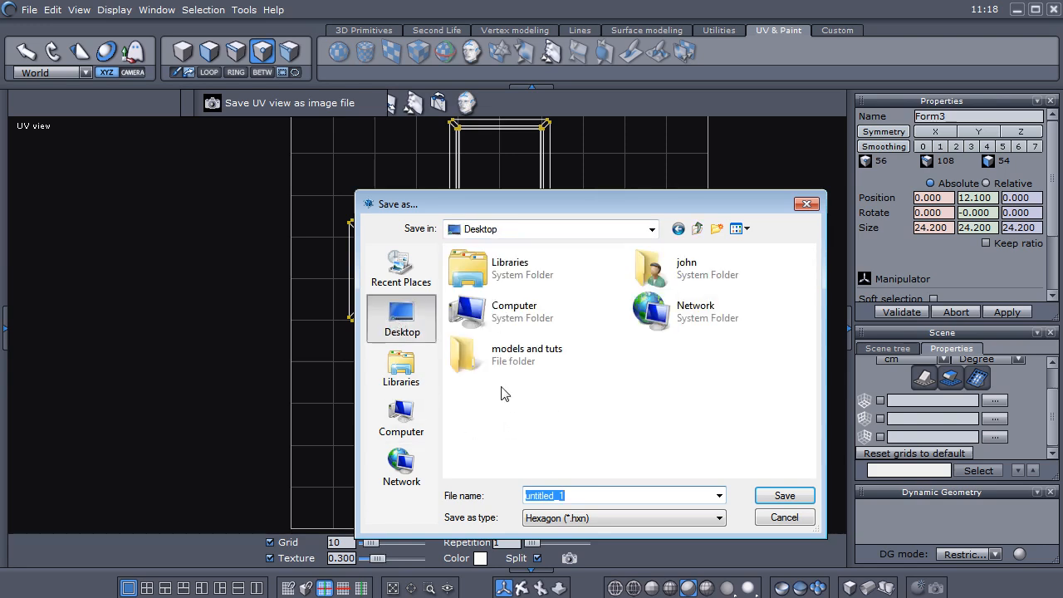
double_click(486, 355)
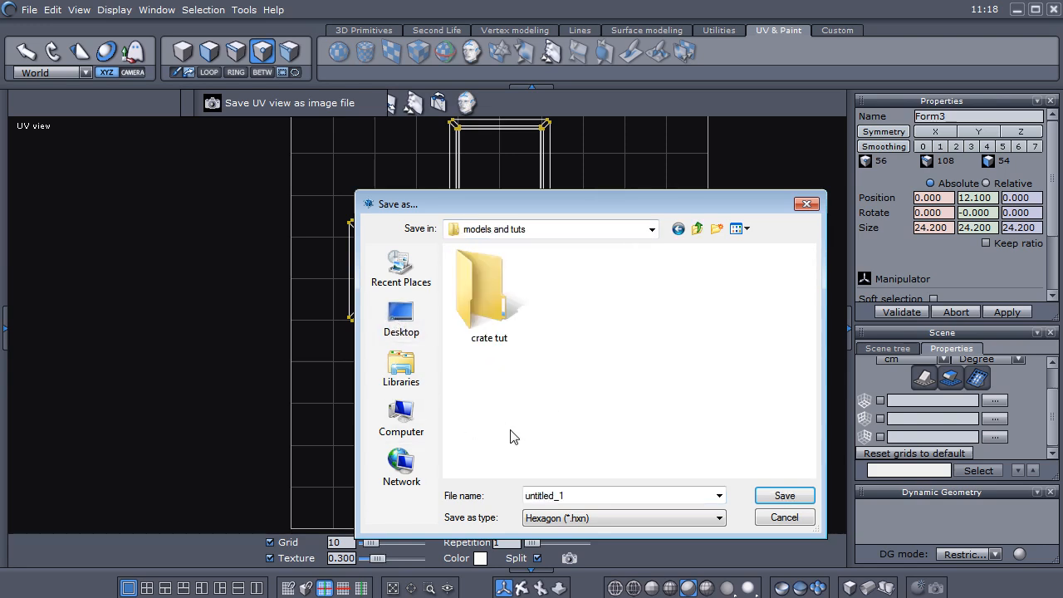
double_click(489, 316)
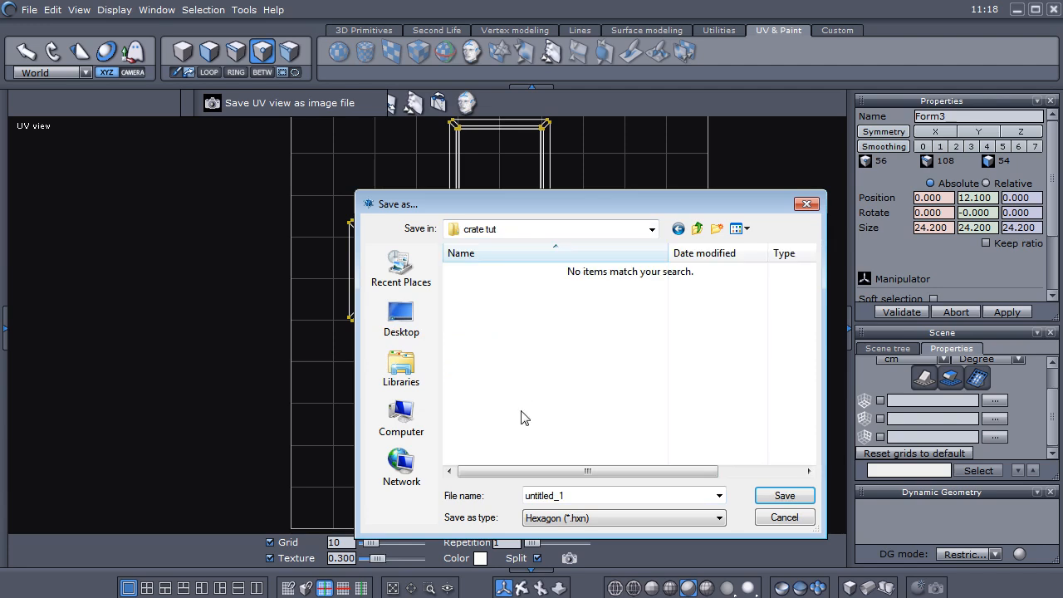
double_click(606, 494)
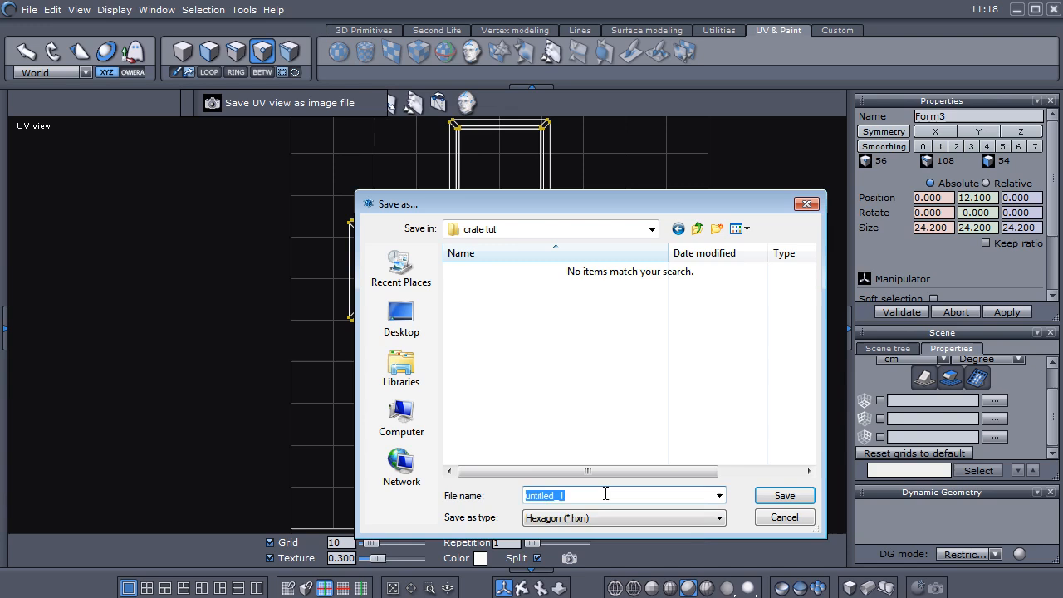
text(crate)
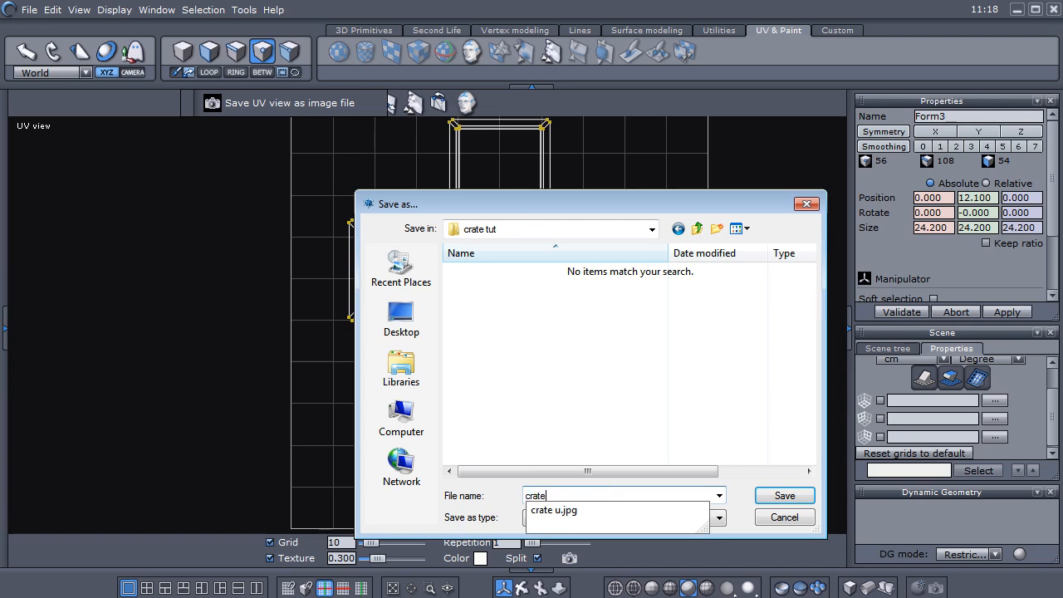
text( tut)
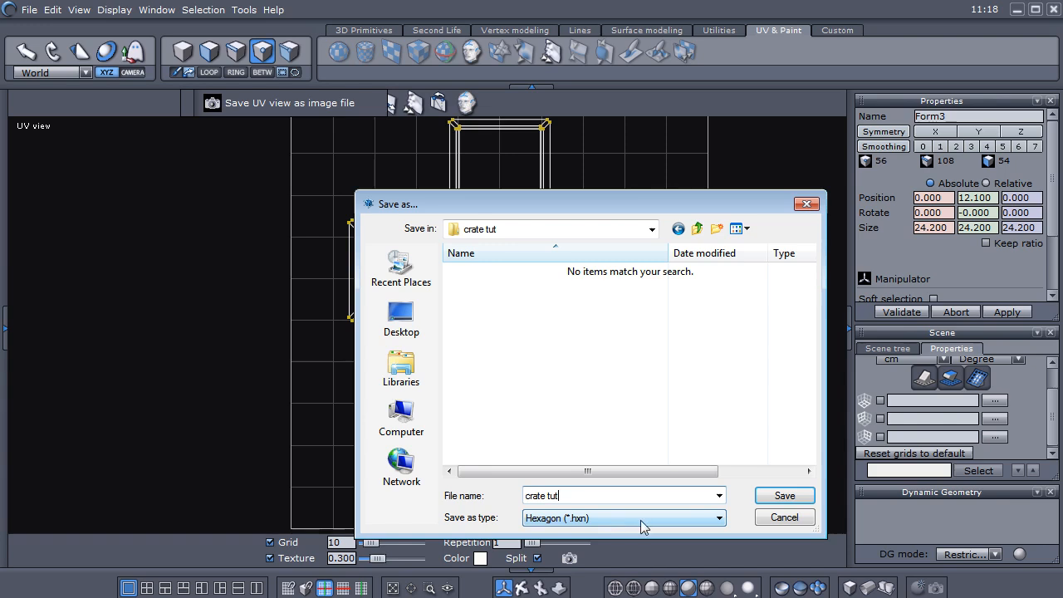
click(772, 501)
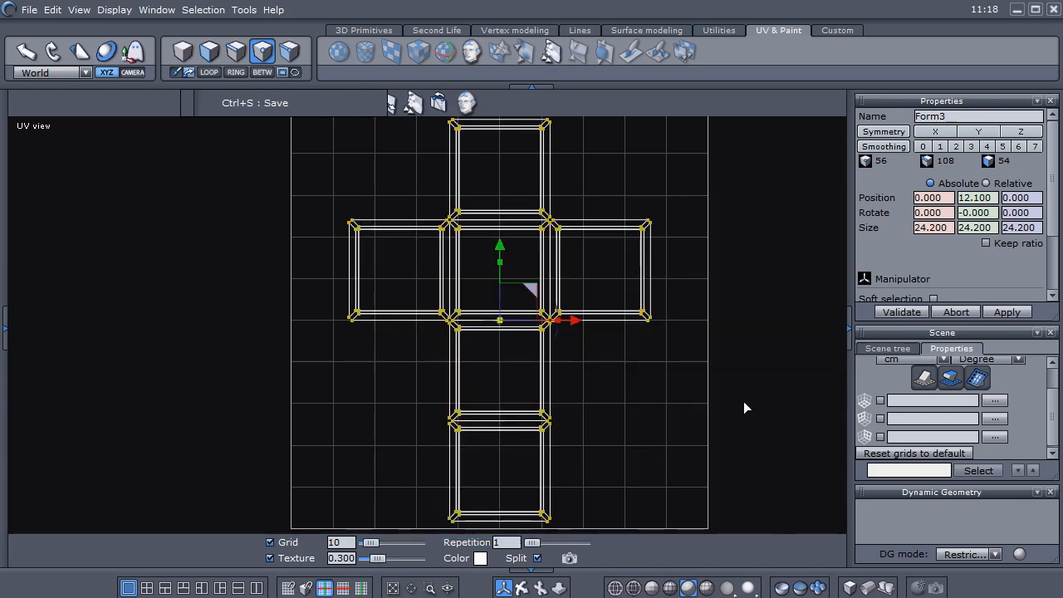